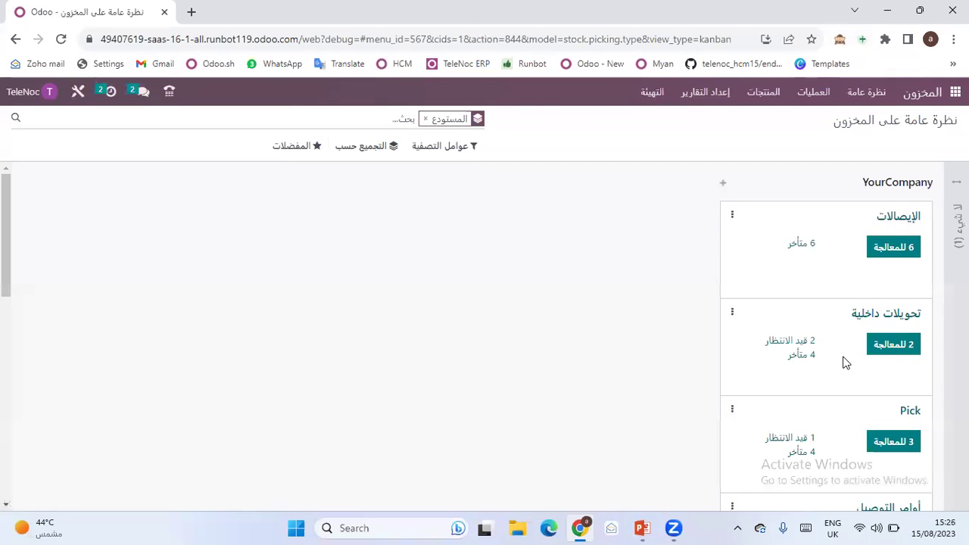
pyautogui.scroll(-2, 843, 361)
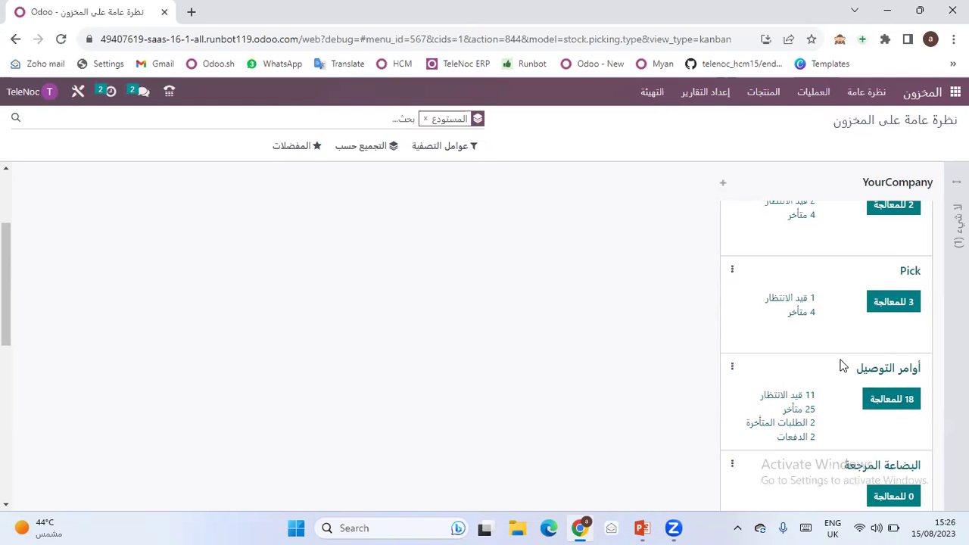
pyautogui.scroll(-3, 842, 366)
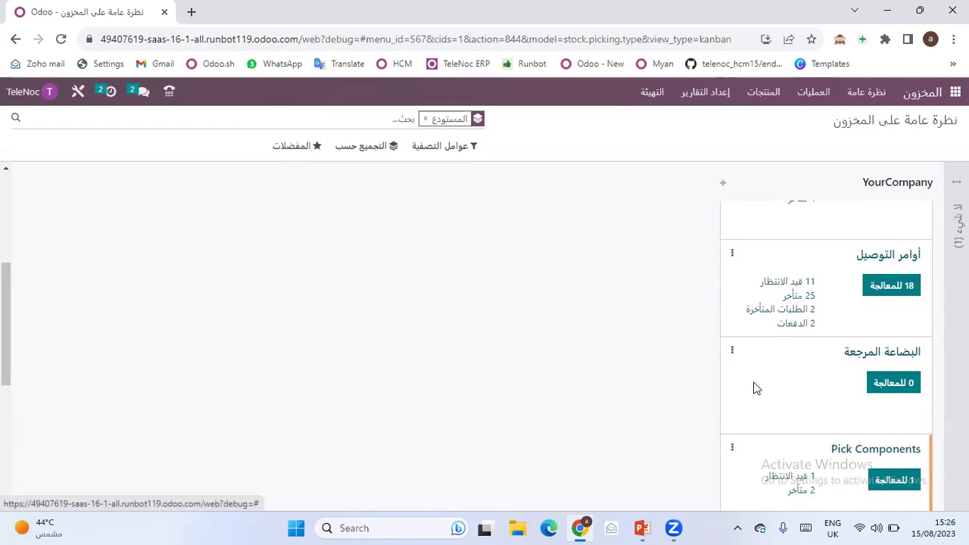
pyautogui.scroll(5, 640, 354)
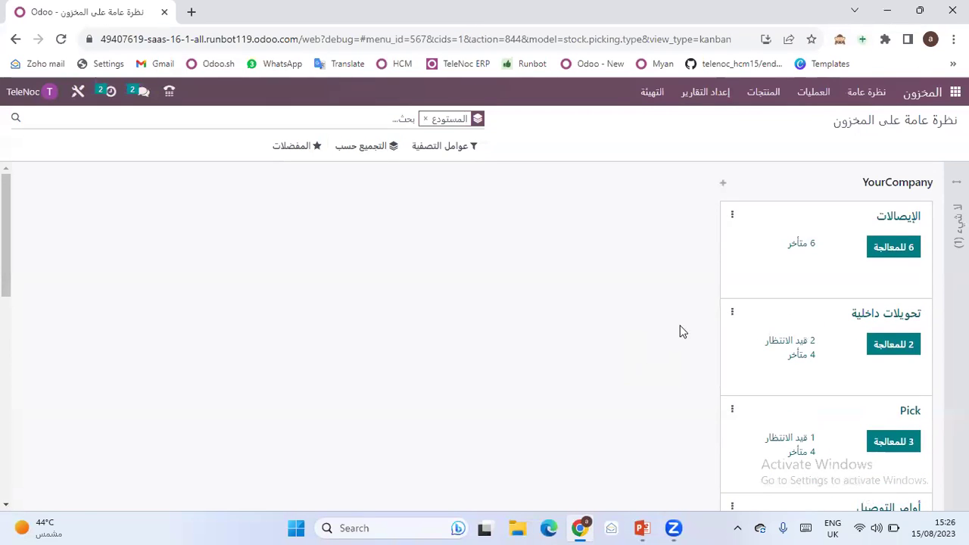
# Create a new quotation in the Sales app (المبيعات) for the customer Azure Interior
pyautogui.click(952, 94)
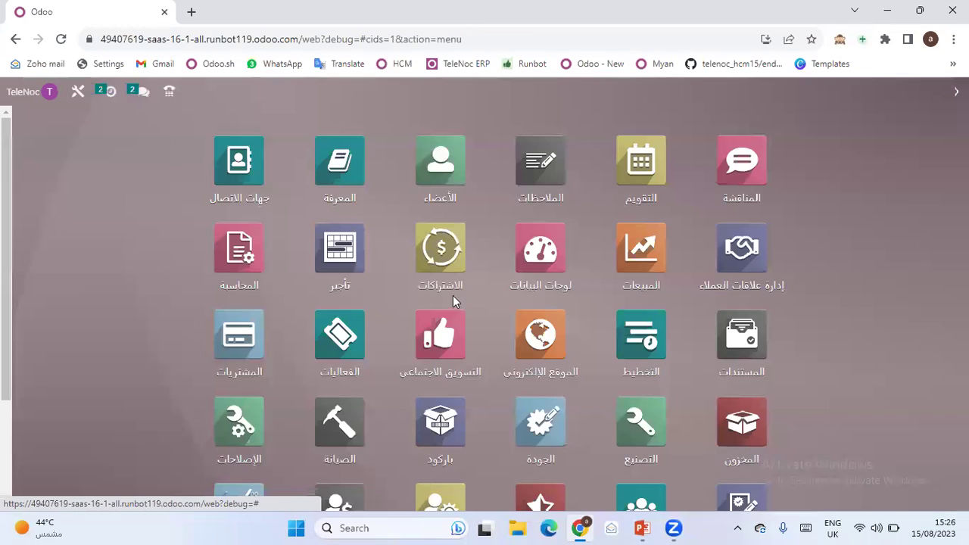
pyautogui.click(641, 247)
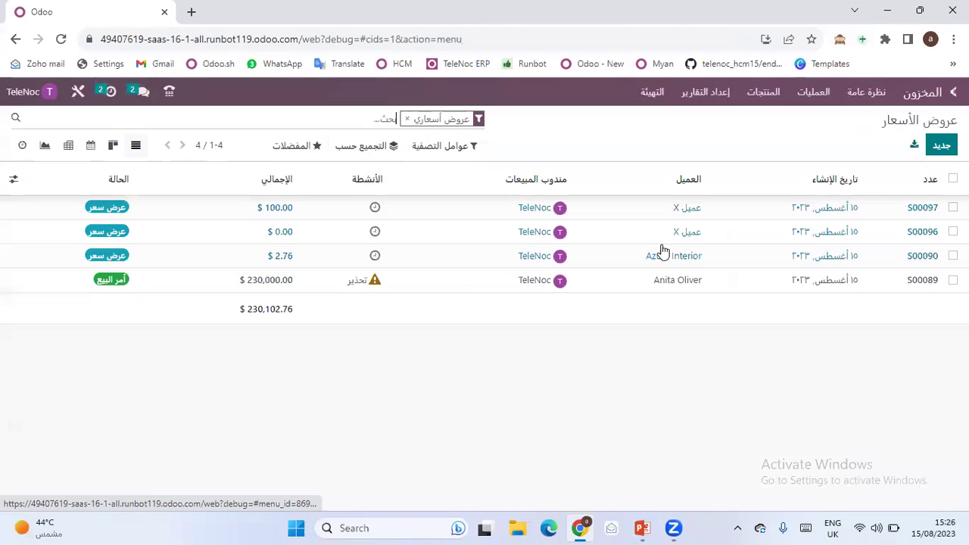
pyautogui.click(938, 148)
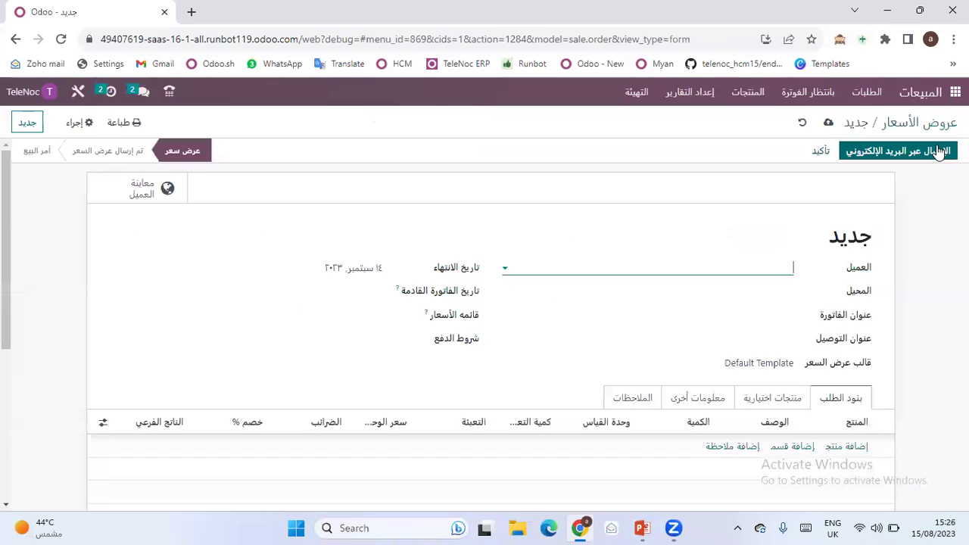
pyautogui.click(717, 267)
pyautogui.click(729, 326)
# Add an order line to the quotation with the product Fire Insurance (SUB)
pyautogui.scroll(-2, 729, 318)
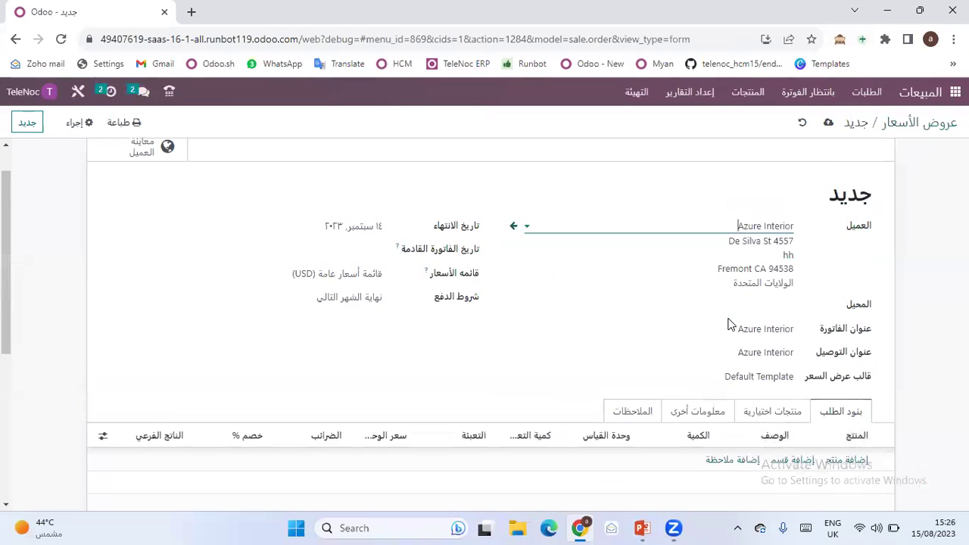
pyautogui.click(850, 390)
pyautogui.click(845, 389)
pyautogui.click(840, 277)
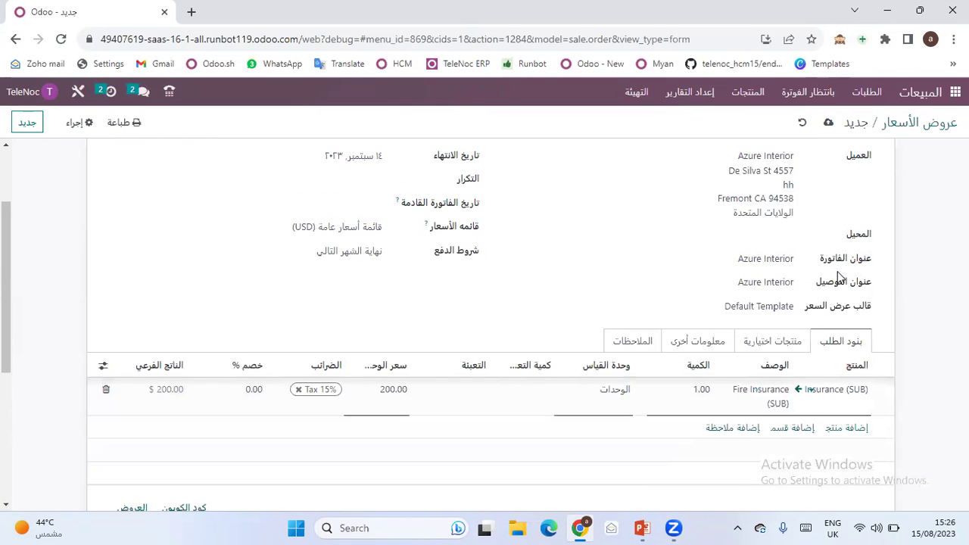
# Replace the line's product with the storable product Produto 01 [01.0001], found by grouping the full product search by product type
pyautogui.click(816, 390)
pyautogui.click(675, 315)
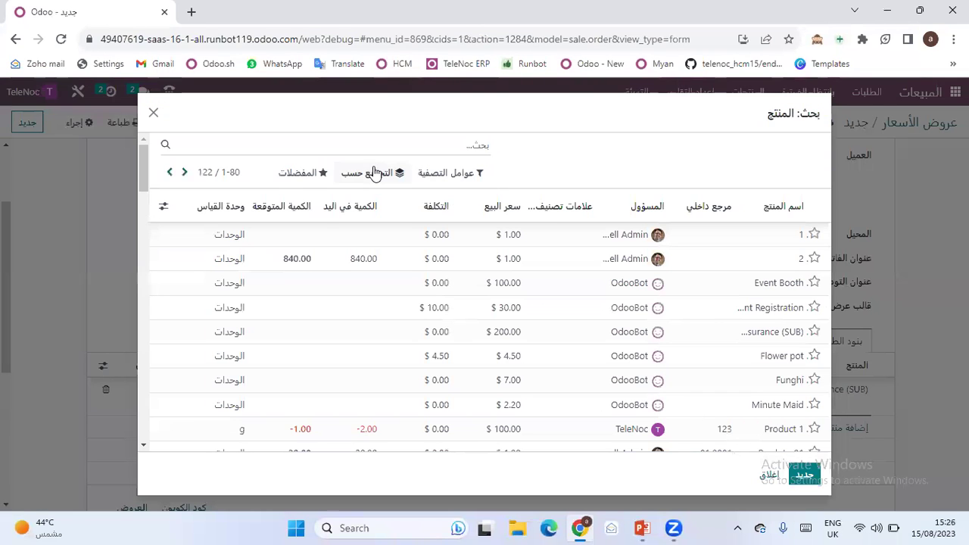
pyautogui.click(372, 172)
pyautogui.click(379, 196)
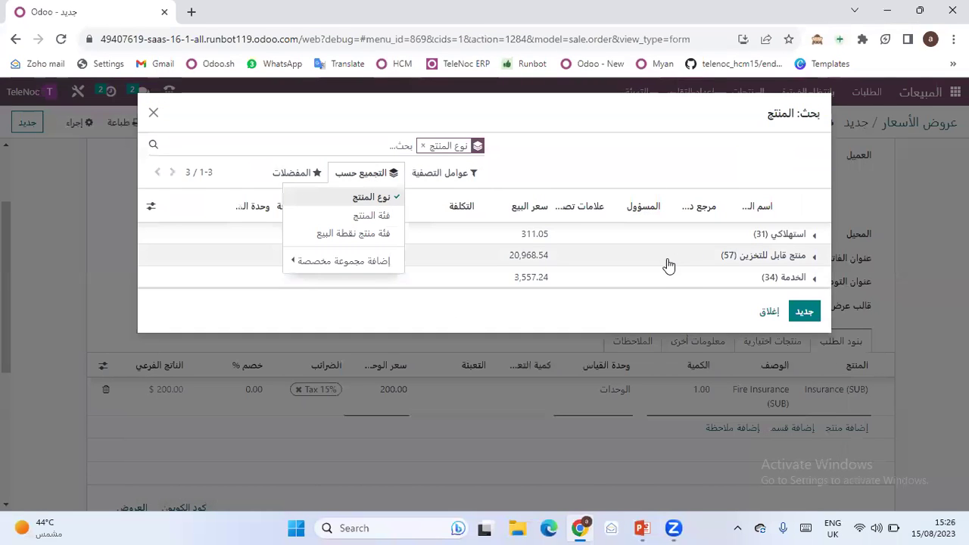
pyautogui.click(668, 265)
pyautogui.click(669, 265)
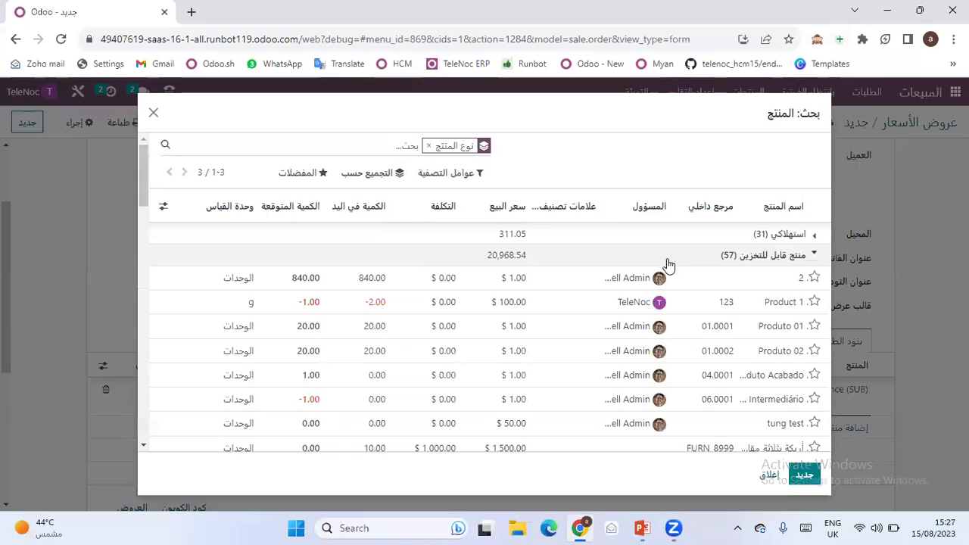
pyautogui.click(750, 326)
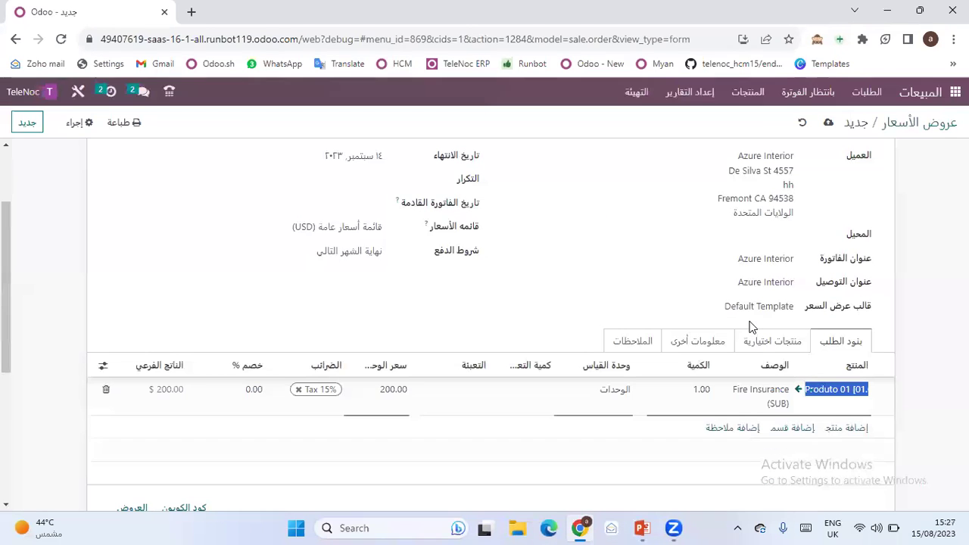
# Set the Produto 01 line's quantity to 2 and confirm the quotation as a sales order
pyautogui.click(678, 404)
pyautogui.write('2')
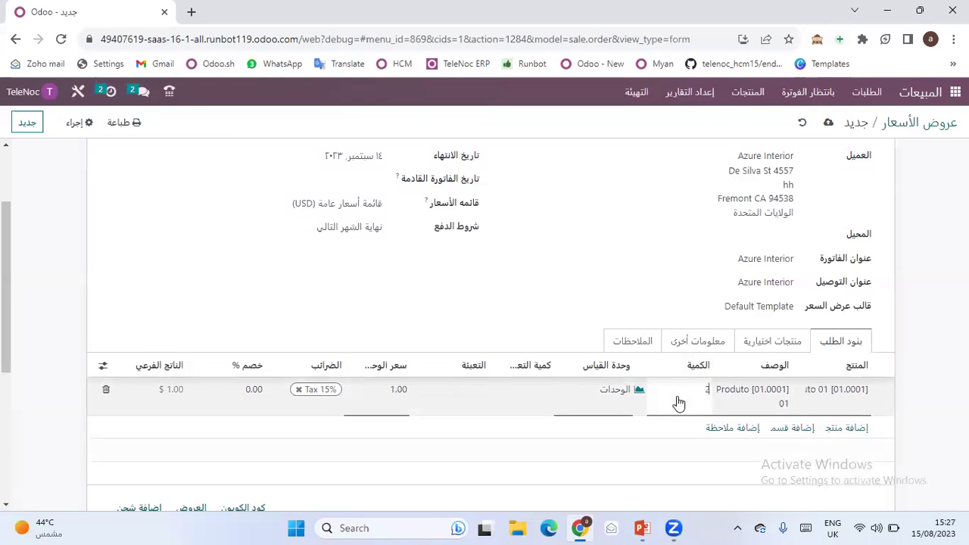
pyautogui.click(452, 317)
pyautogui.scroll(3, 452, 323)
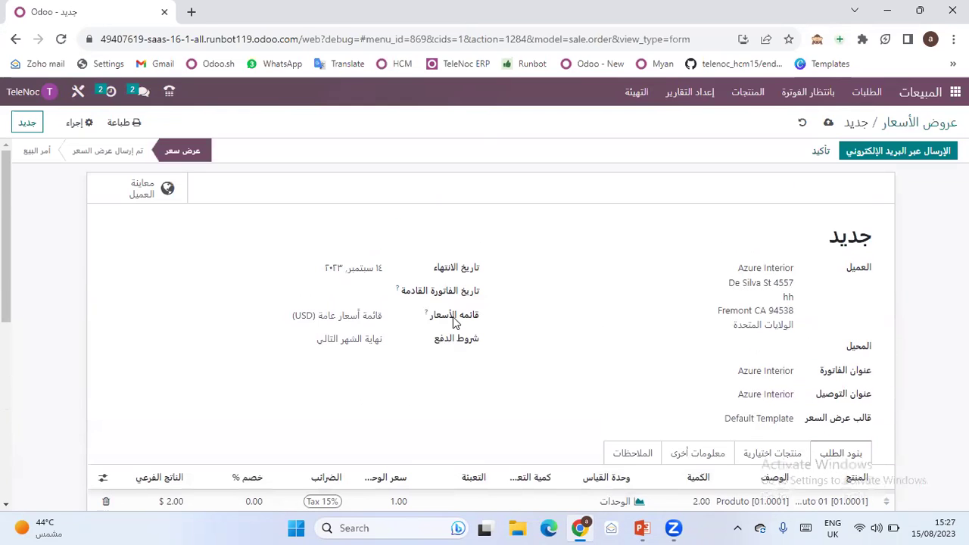
pyautogui.click(819, 152)
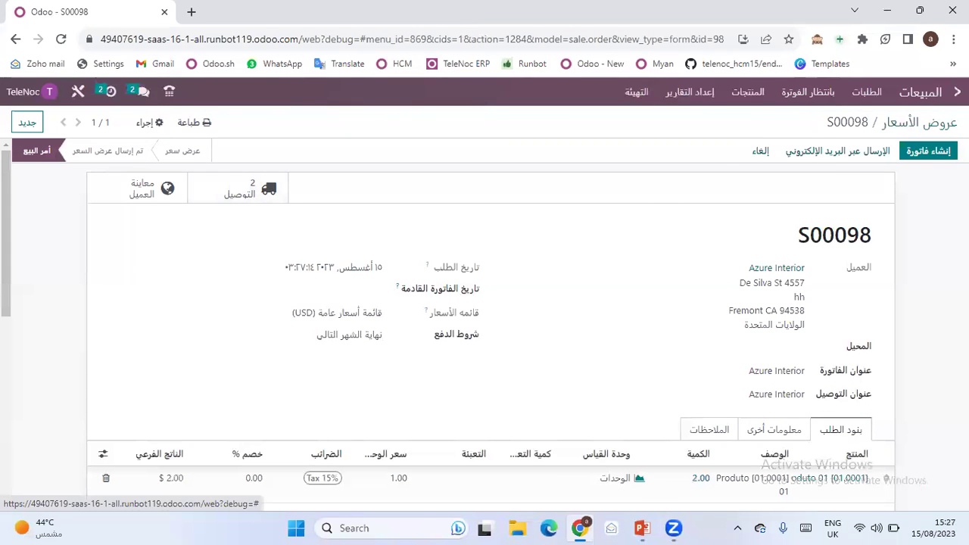
# Switch to the Inventory app (المخزون) and group its overview by warehouse (المستودع)
pyautogui.click(958, 92)
pyautogui.click(773, 422)
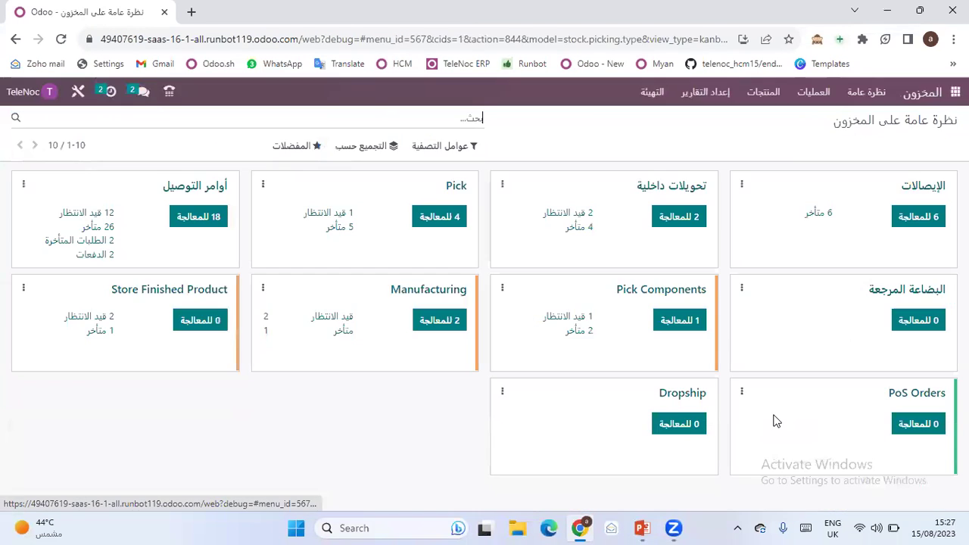
pyautogui.click(371, 146)
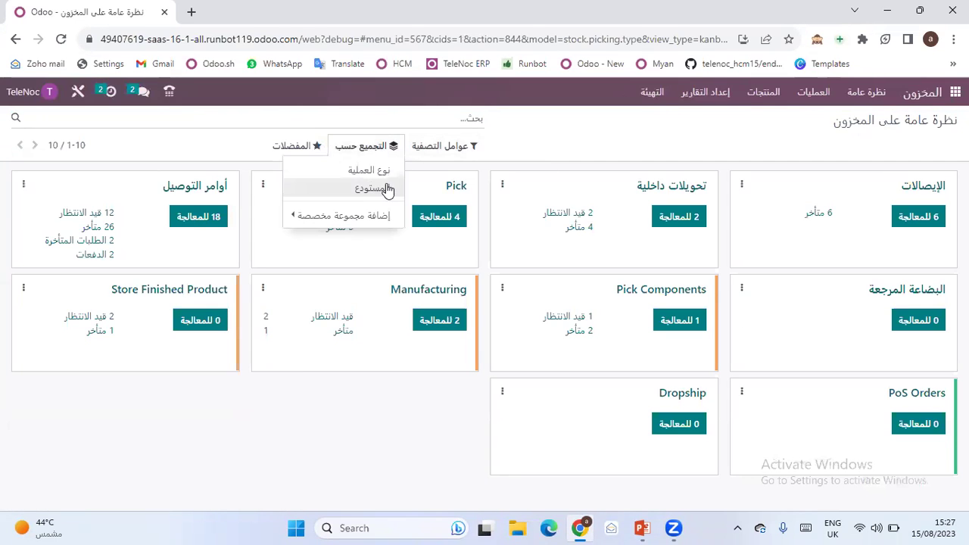
pyautogui.click(386, 189)
# Save the warehouse grouping of the inventory overview as a favourite search, keeping the suggested name
pyautogui.click(295, 145)
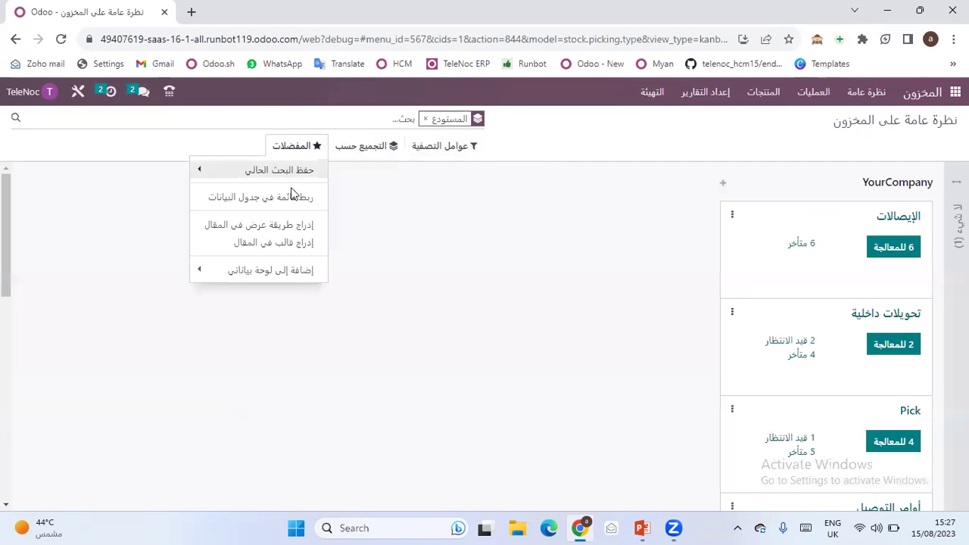
pyautogui.click(233, 184)
pyautogui.click(164, 230)
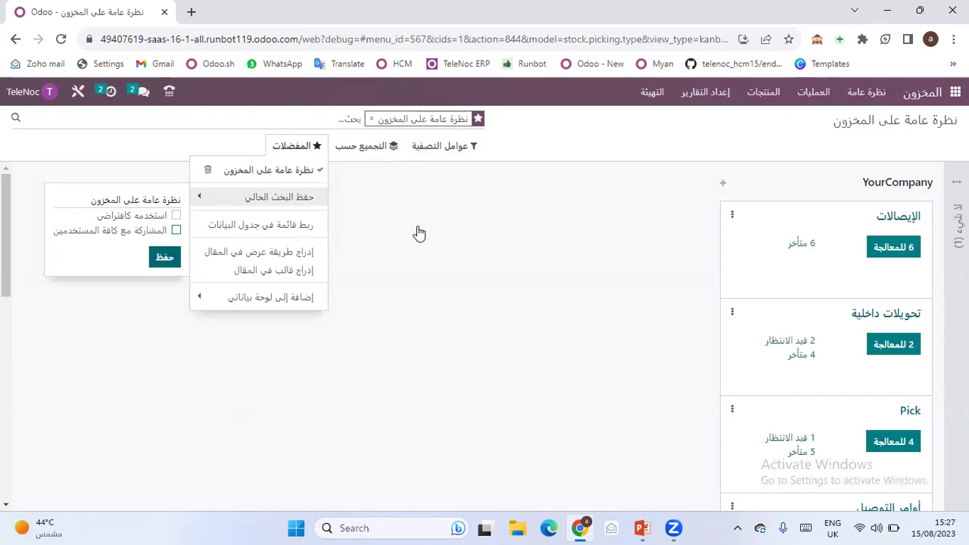
pyautogui.click(554, 337)
# Open YourCompany's delivery orders (أوامر التوصيل) and sort the list by scheduled date, latest first
pyautogui.scroll(-3, 553, 336)
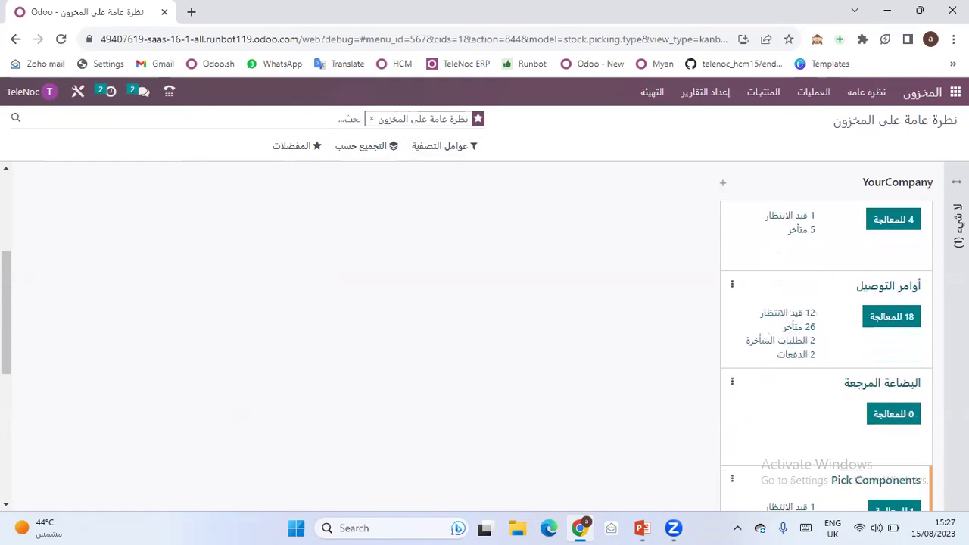
pyautogui.click(890, 292)
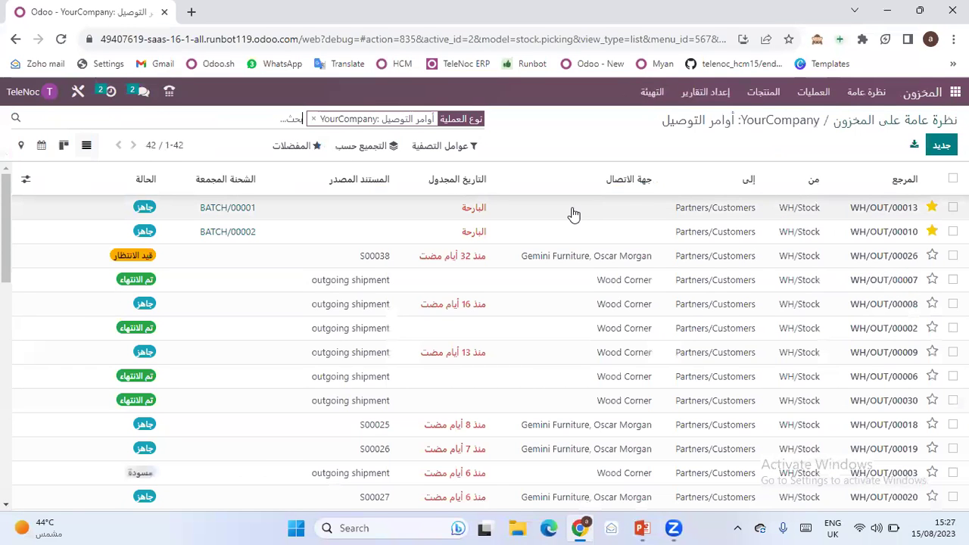
pyautogui.click(459, 185)
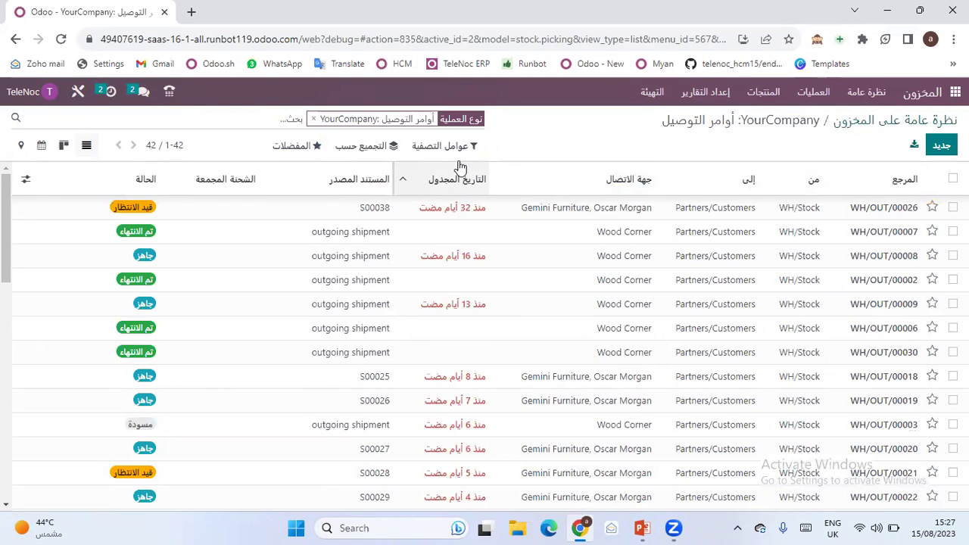
pyautogui.click(444, 185)
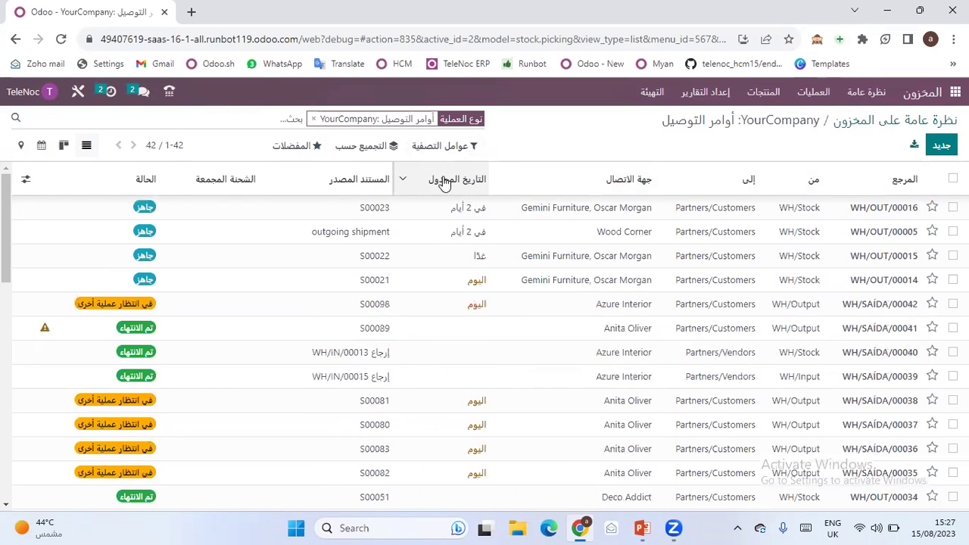
# Sort the delivery orders by reference in descending order and open the newest Azure Interior delivery
pyautogui.click(908, 180)
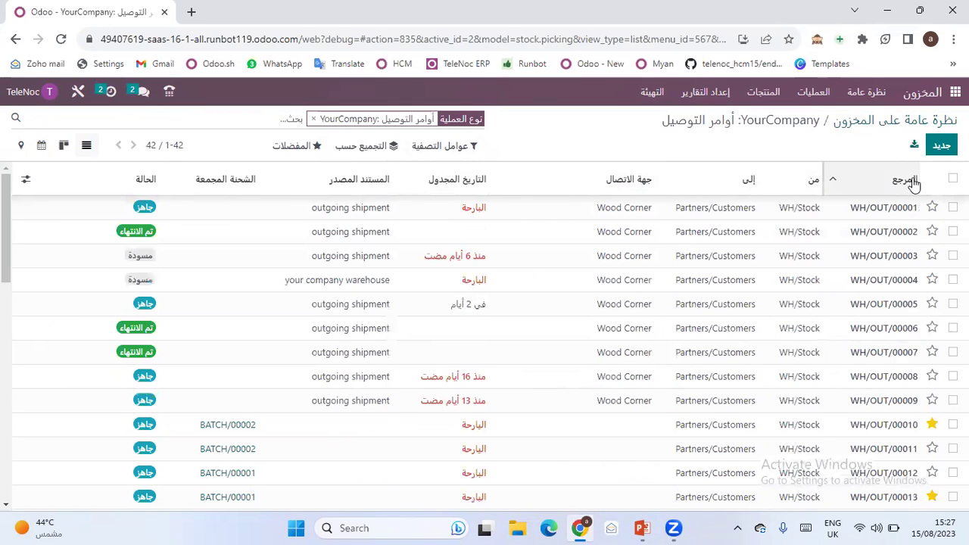
pyautogui.click(908, 180)
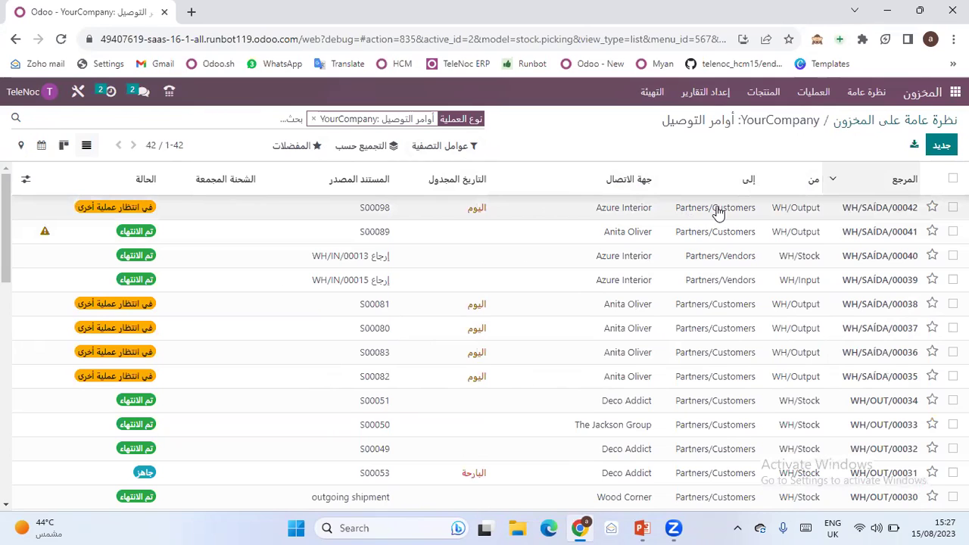
pyautogui.click(463, 206)
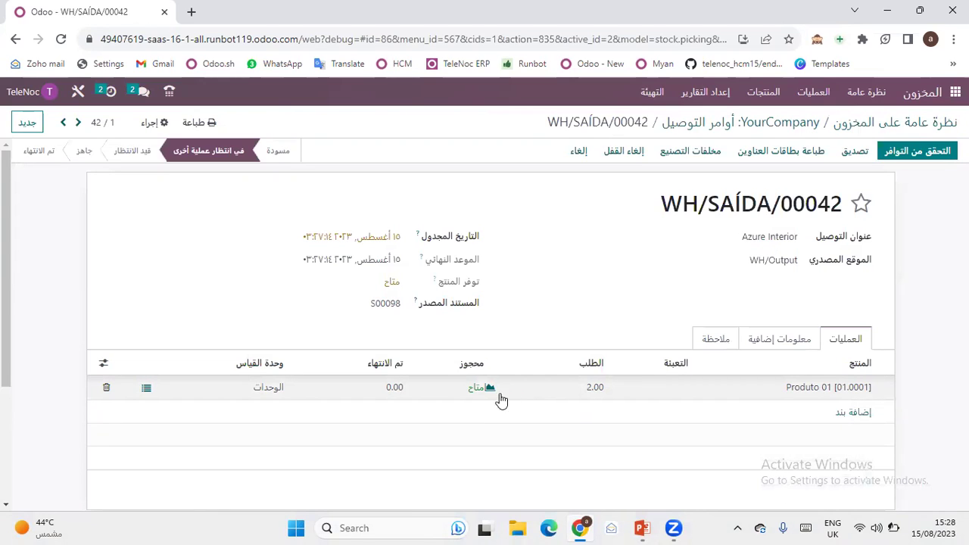
# Set the done quantity of Produto 01 to 1 and validate the delivery without creating a backorder
pyautogui.click(389, 392)
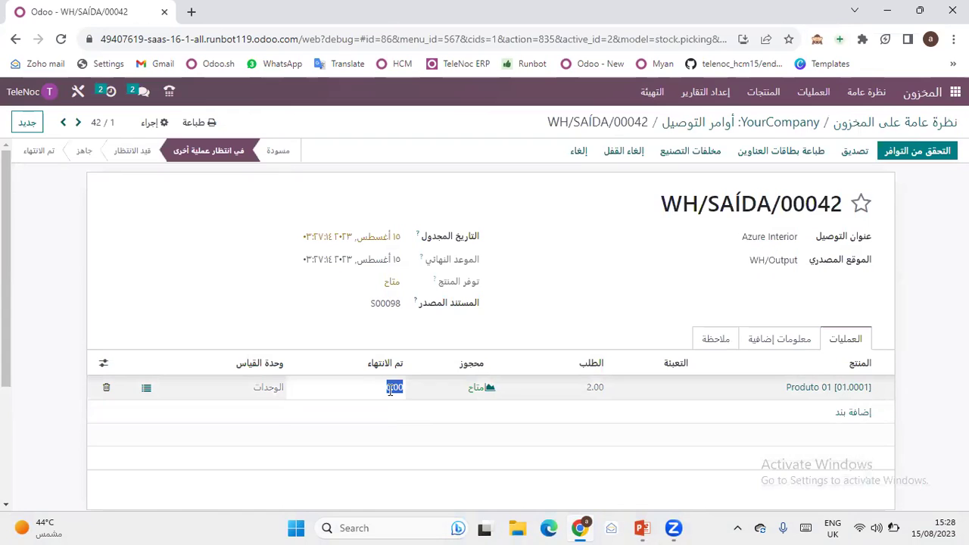
pyautogui.write('1')
pyautogui.click(587, 314)
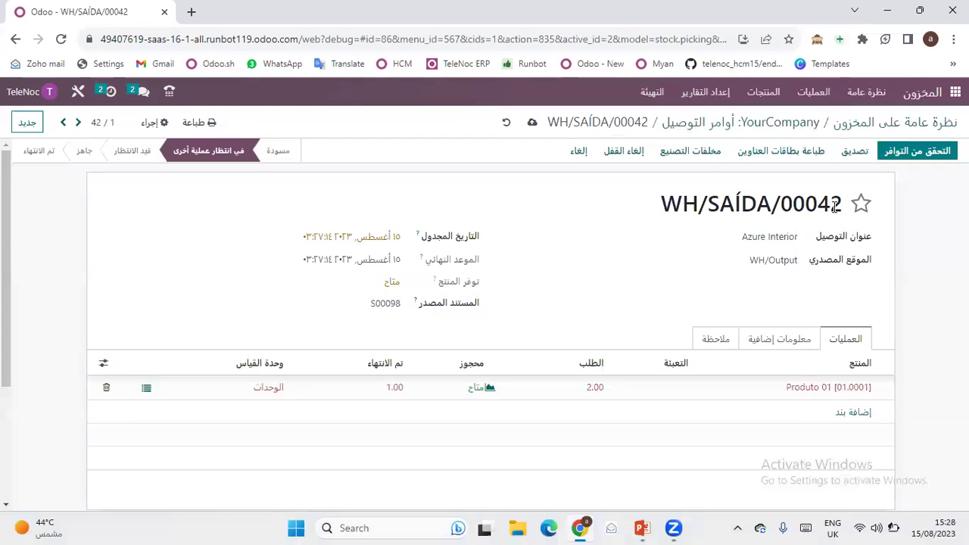
pyautogui.click(856, 153)
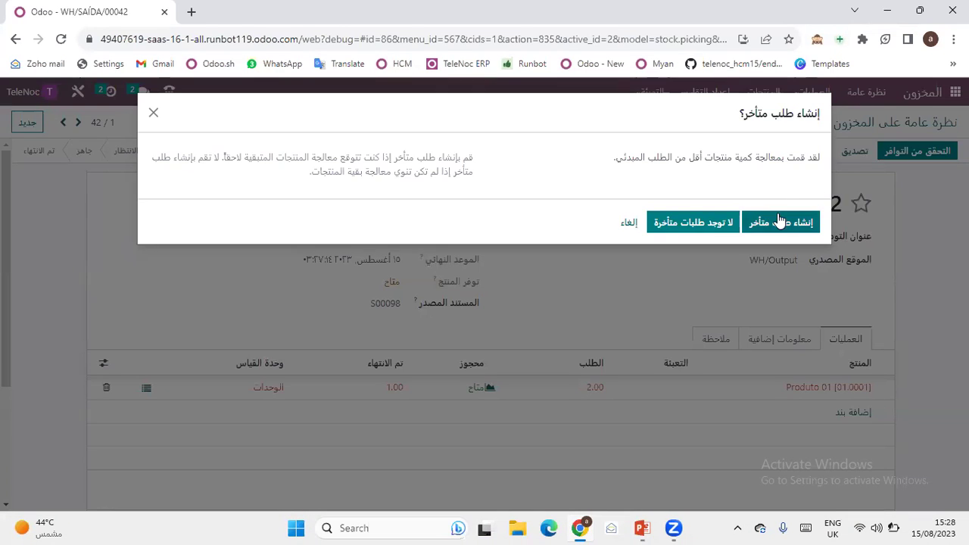
pyautogui.click(698, 225)
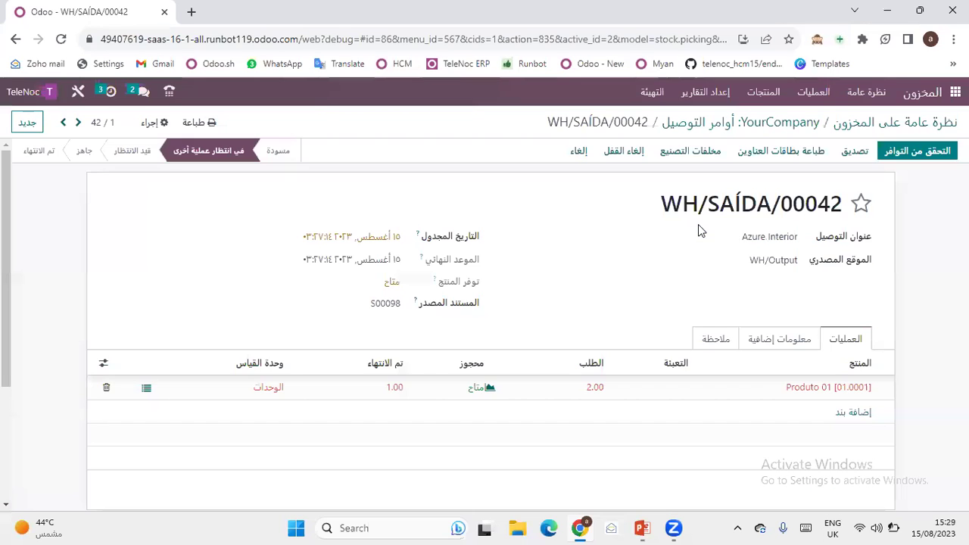
pyautogui.moveTo(25, 153)
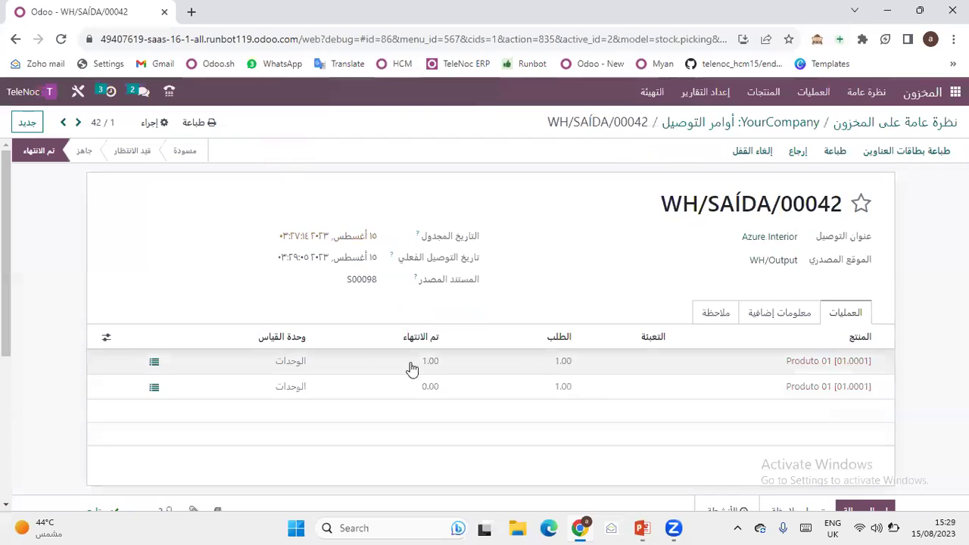
# Return to the inventory overview (نظرة عامة على المخزون) and switch to the Purchase app (المشتريات)
pyautogui.click(772, 129)
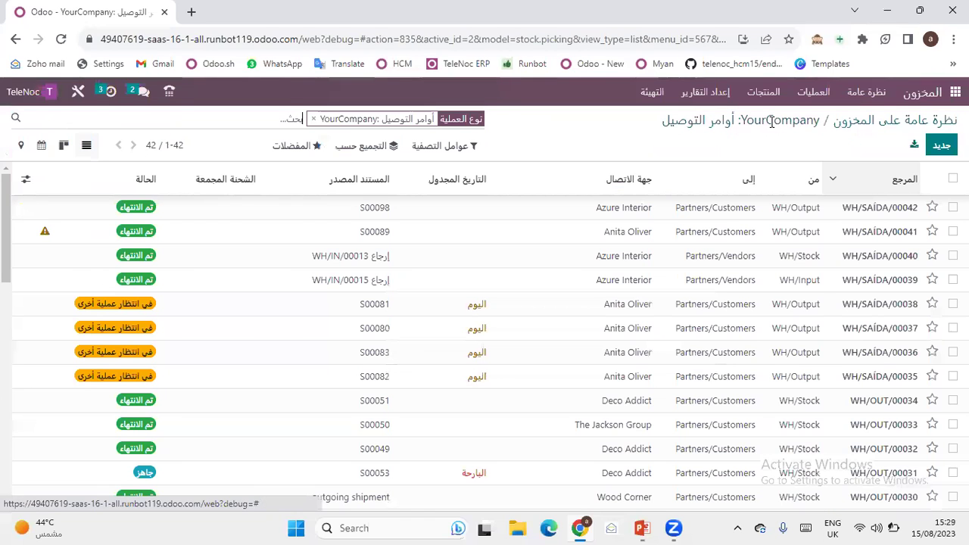
pyautogui.click(898, 129)
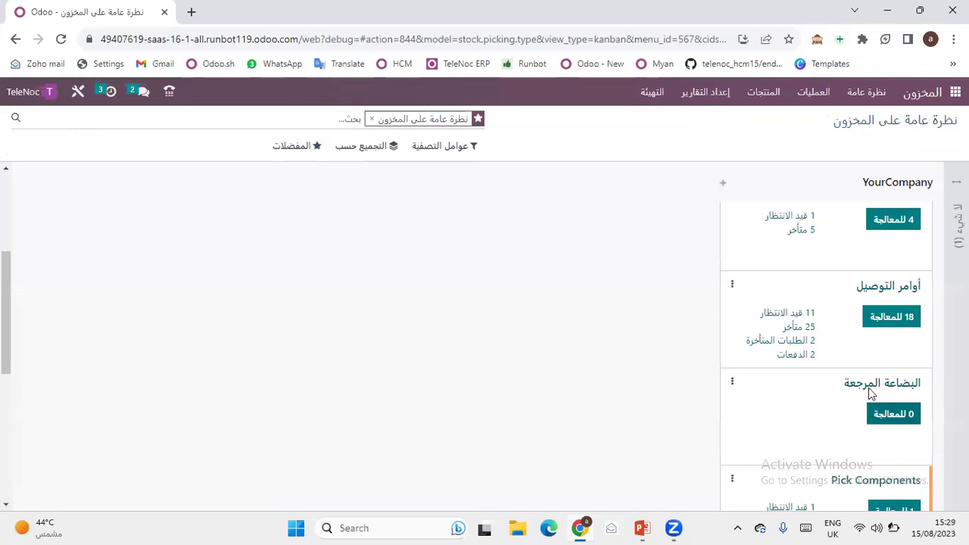
pyautogui.scroll(5, 848, 295)
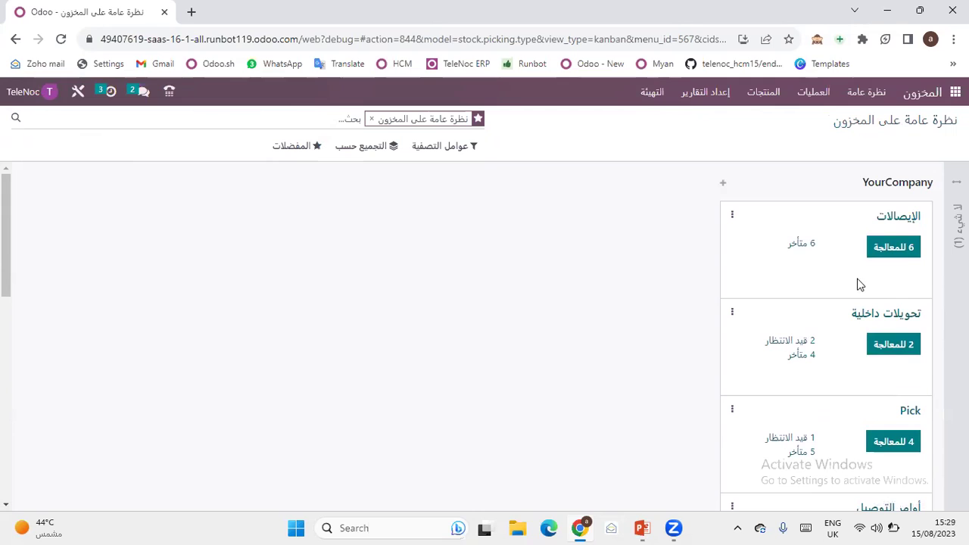
pyautogui.click(956, 92)
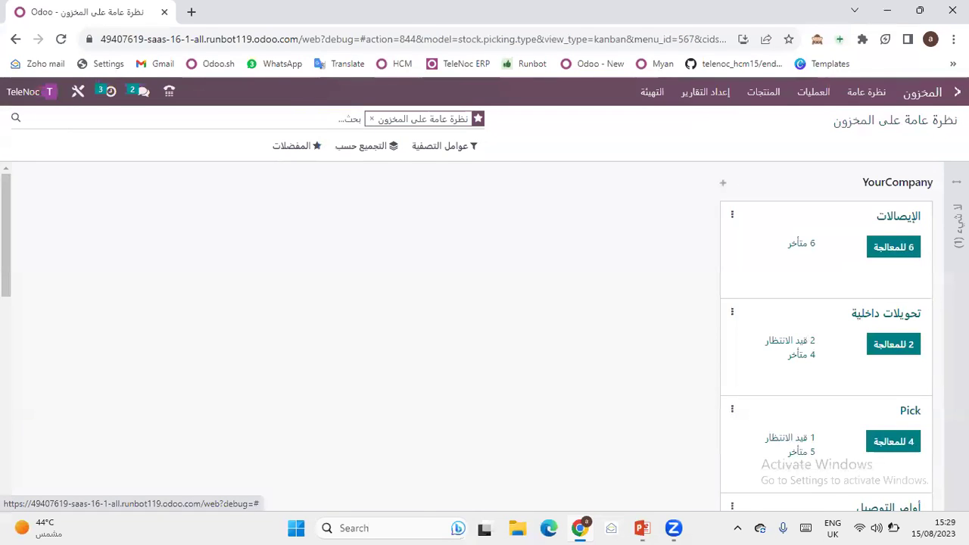
pyautogui.click(202, 353)
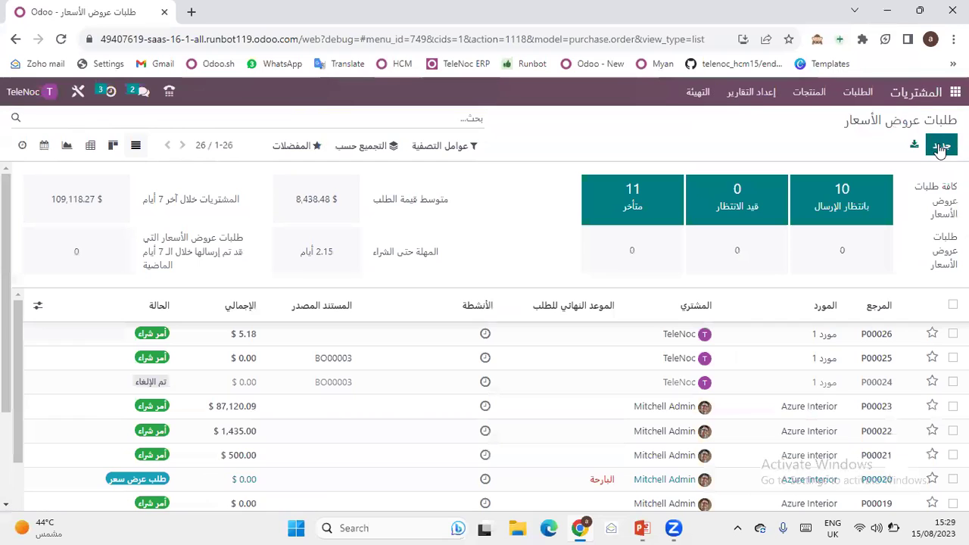
# Create a new request for quotation with Azure Interior as the vendor
pyautogui.click(939, 147)
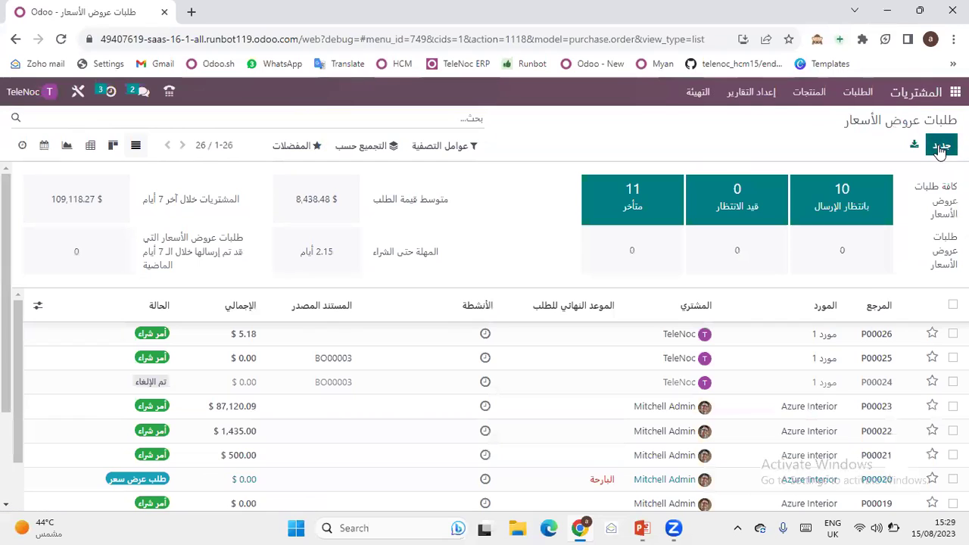
pyautogui.click(729, 250)
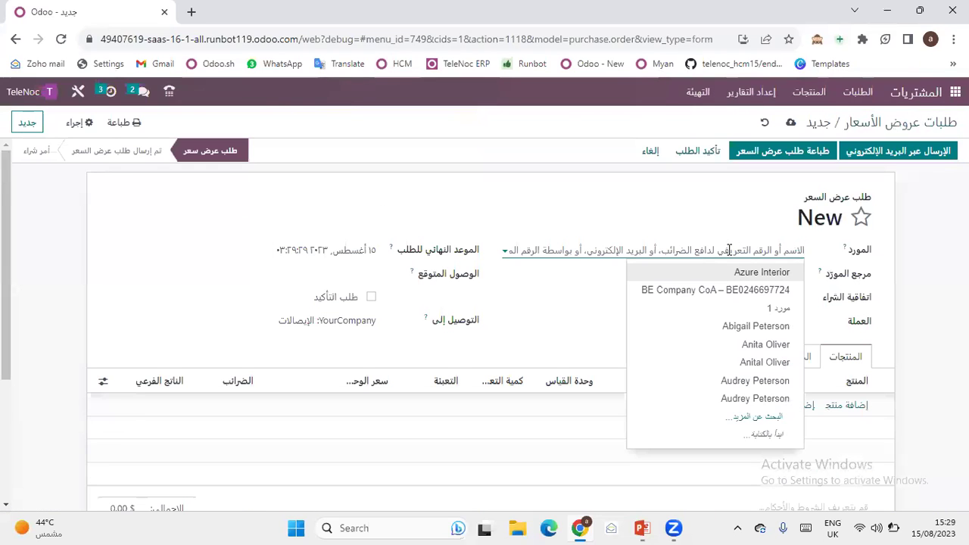
pyautogui.click(731, 274)
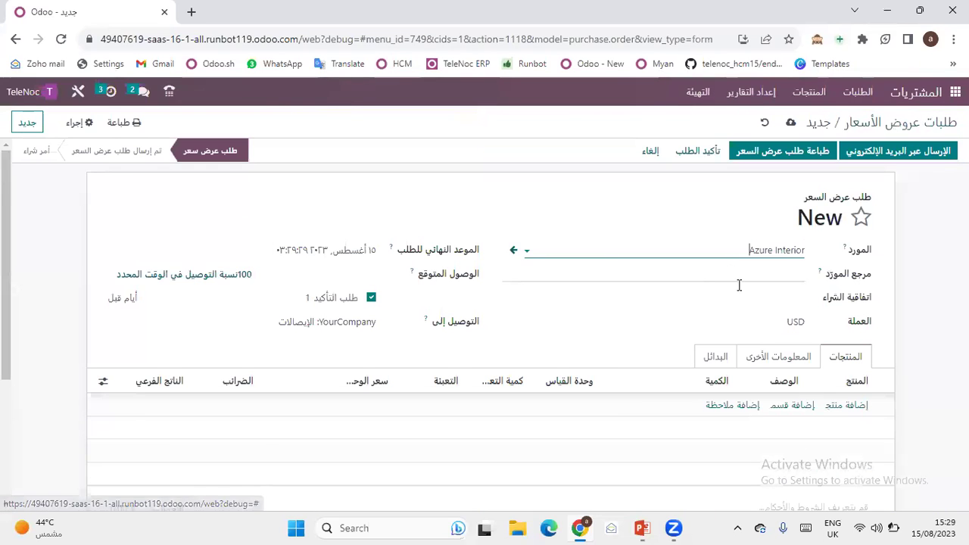
# Add Product 1 [123] to the request for quotation with a quantity of 50 and confirm the order
pyautogui.click(848, 406)
pyautogui.write('123')
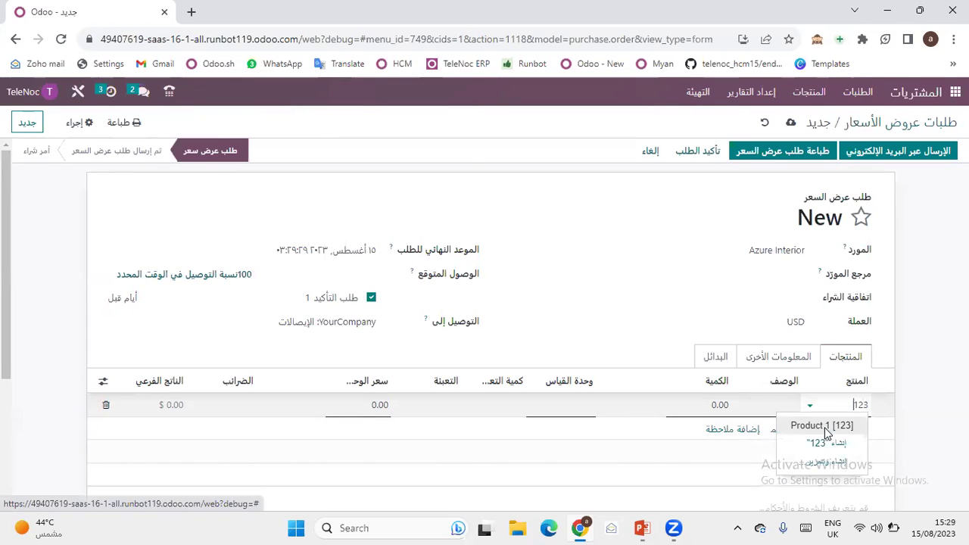
pyautogui.click(825, 426)
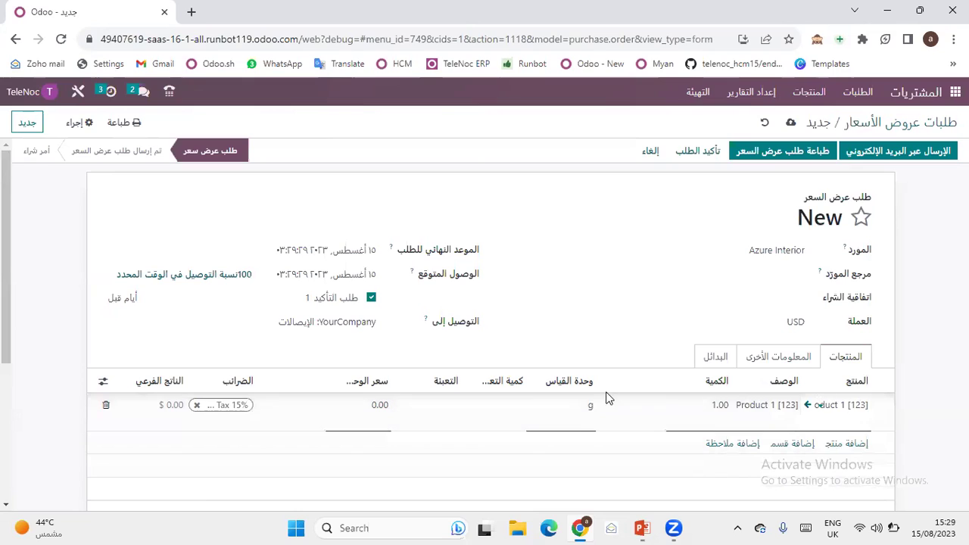
pyautogui.click(696, 404)
pyautogui.hotkey('ctrl', 'a')
pyautogui.write('5')
pyautogui.click(612, 275)
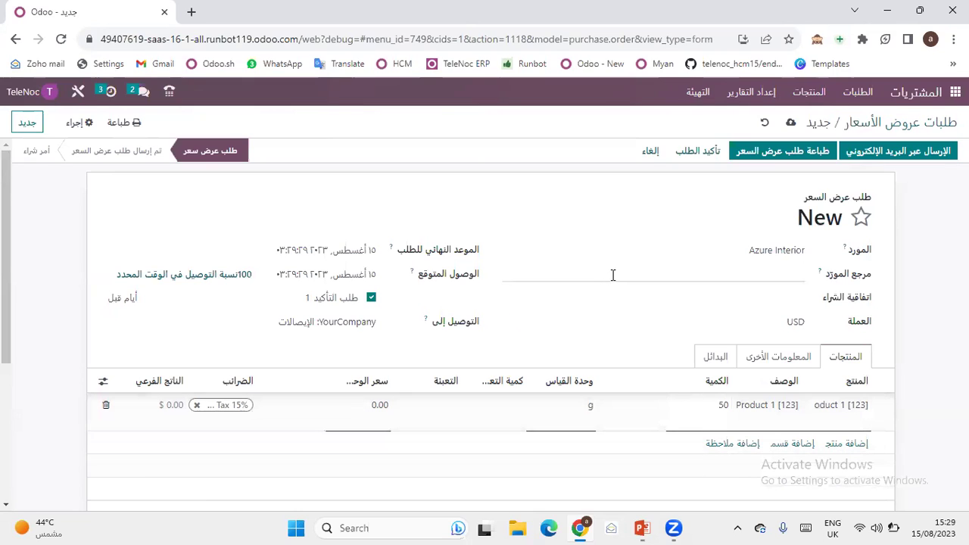
pyautogui.click(703, 154)
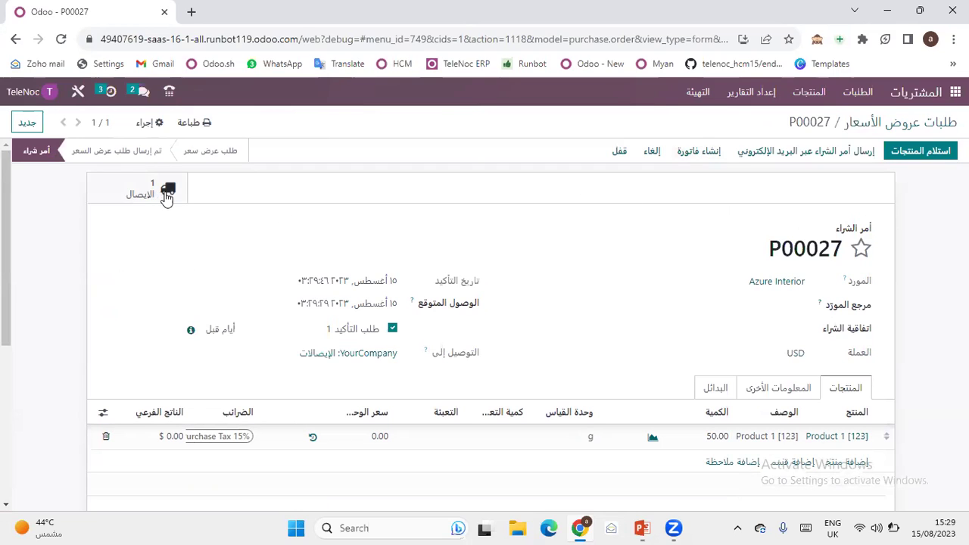
# Switch to the Inventory app (المخزون) and open YourCompany's receipts (الإيصالات)
pyautogui.click(957, 91)
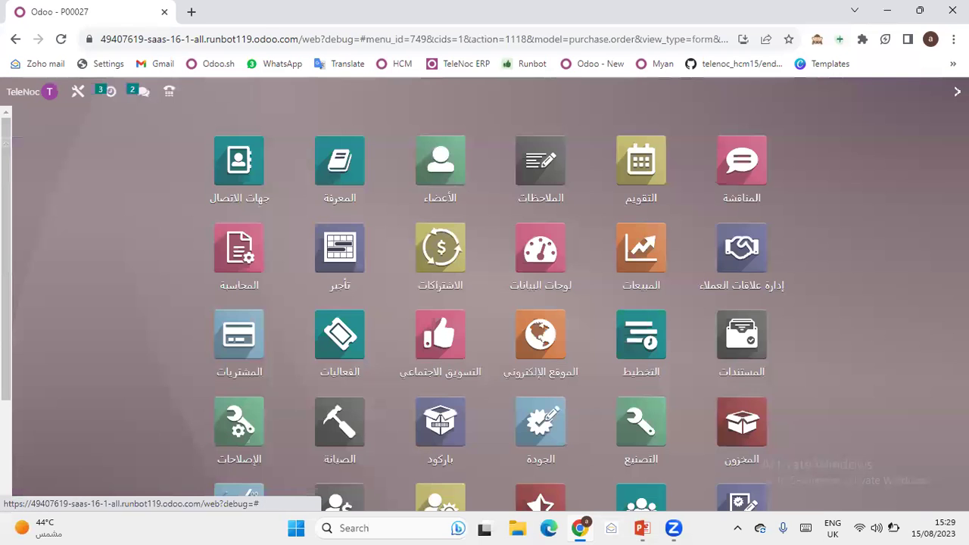
pyautogui.click(746, 431)
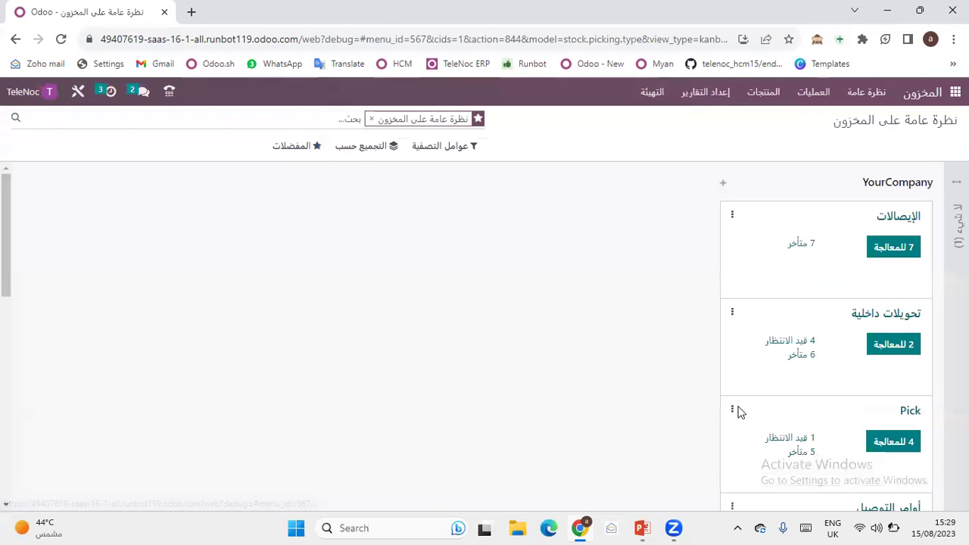
pyautogui.click(902, 219)
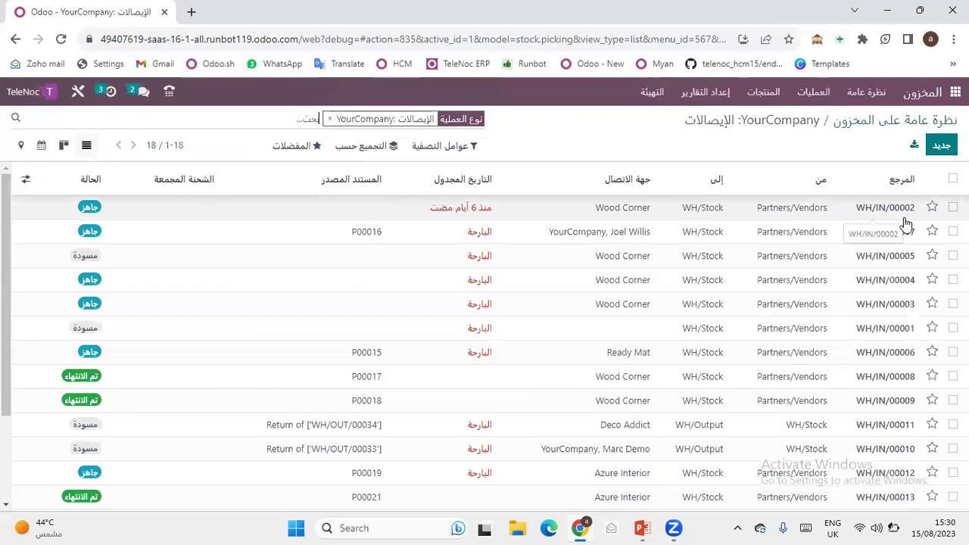
# Sort the receipts by reference in descending order and open the newest Azure Interior receipt
pyautogui.click(903, 188)
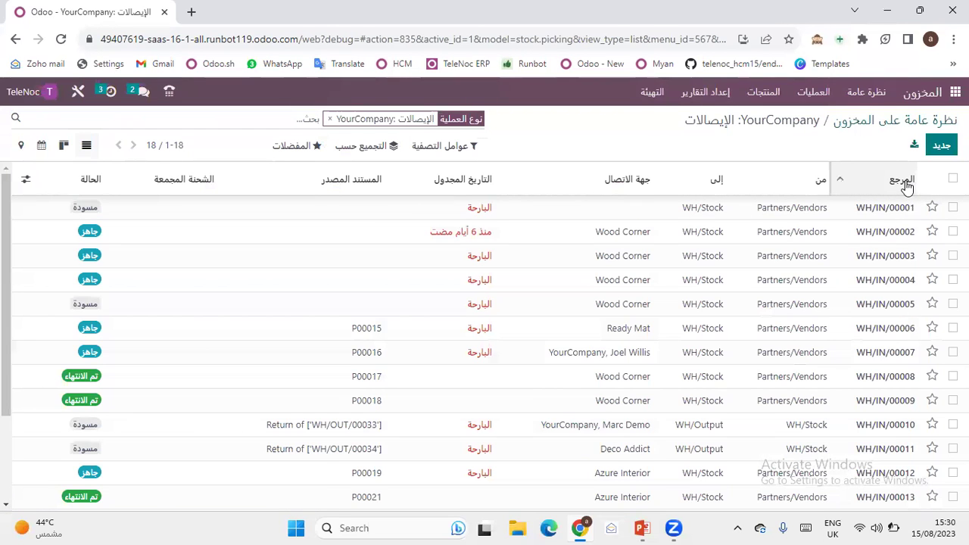
pyautogui.click(905, 182)
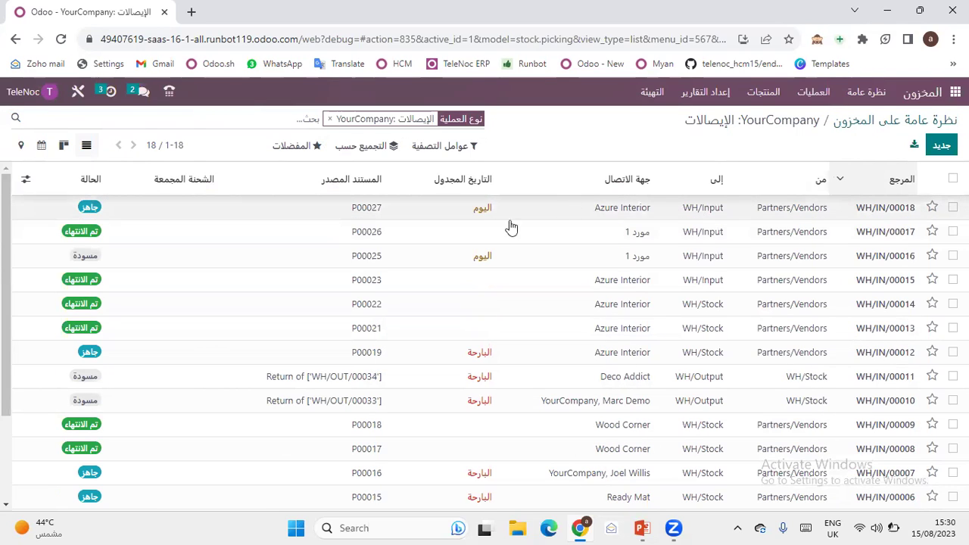
pyautogui.click(173, 207)
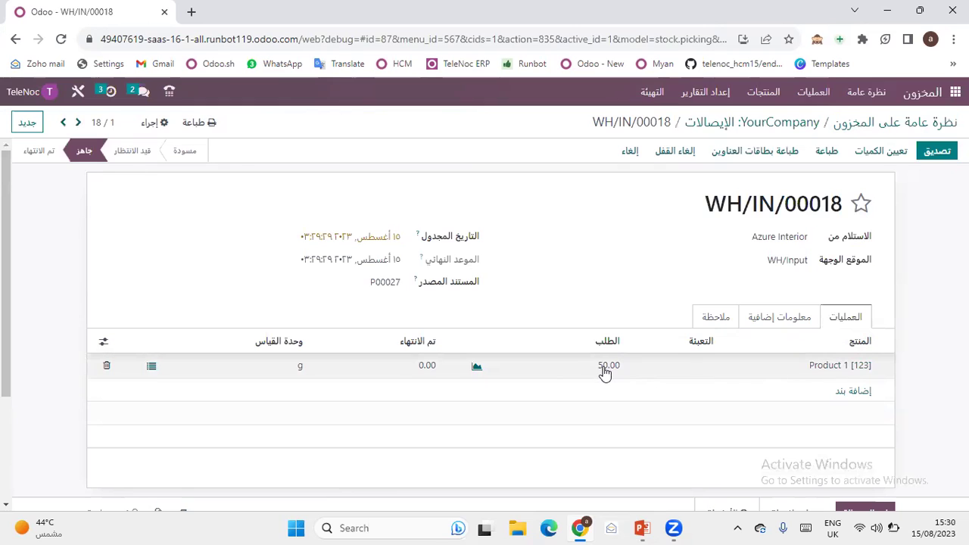
# Set the done quantity of Product 1 to 40 and validate the receipt, creating a backorder for the remainder
pyautogui.click(415, 373)
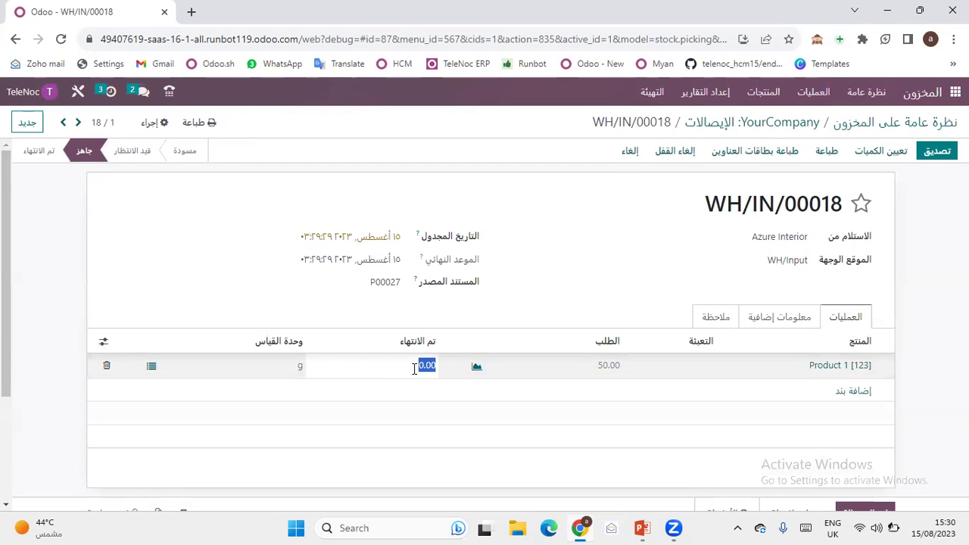
pyautogui.press('BackSpace')
pyautogui.write('40')
pyautogui.click(541, 258)
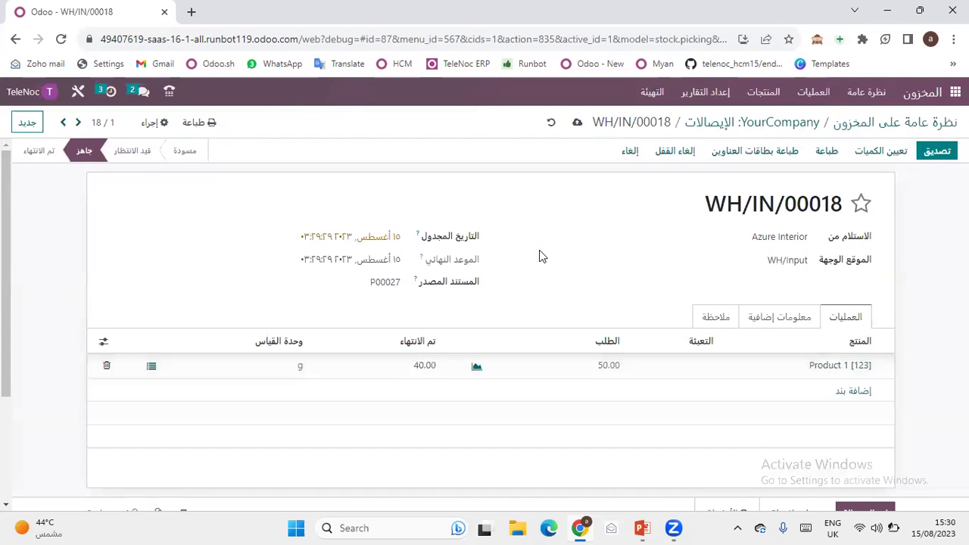
pyautogui.click(933, 153)
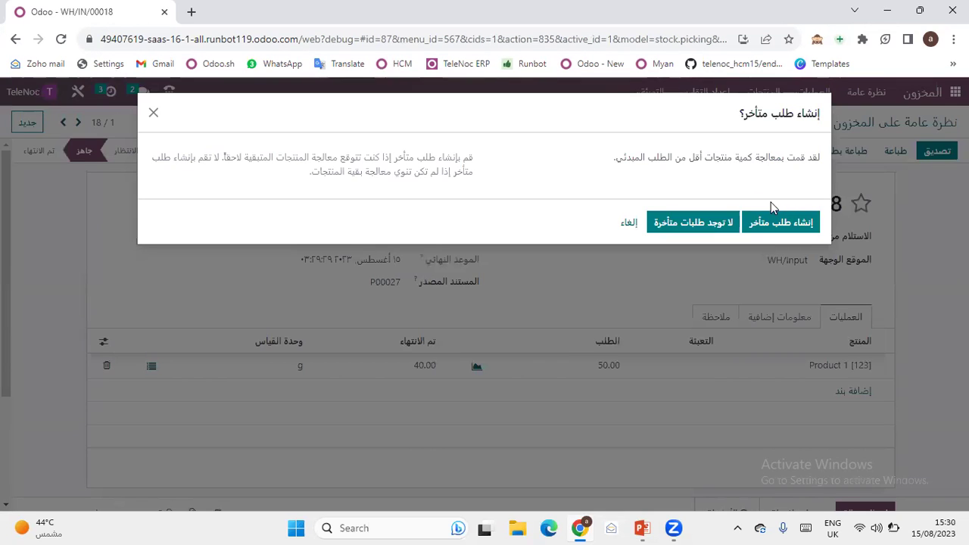
pyautogui.click(802, 230)
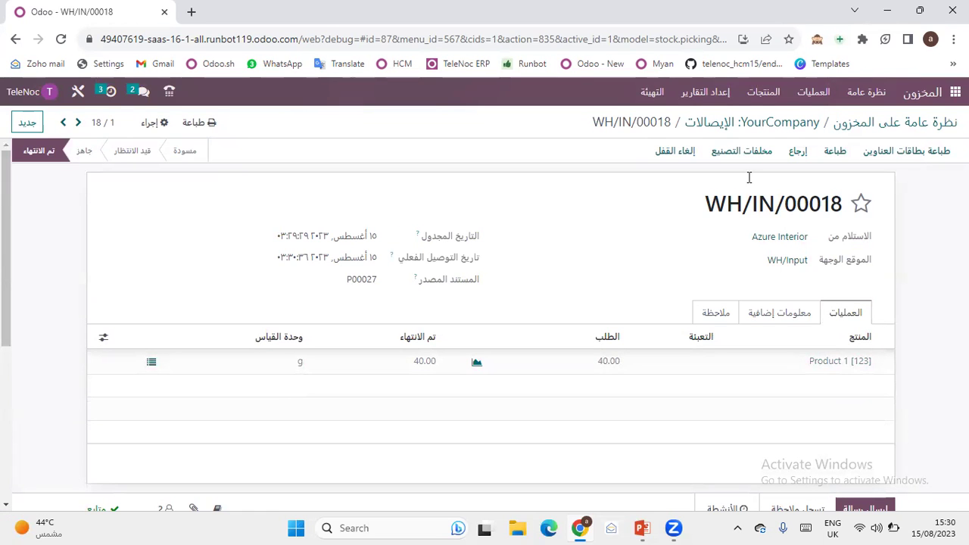
# Open the backorder receipt from the receipts list and validate it with a done quantity of 10 for Product 1
pyautogui.click(732, 130)
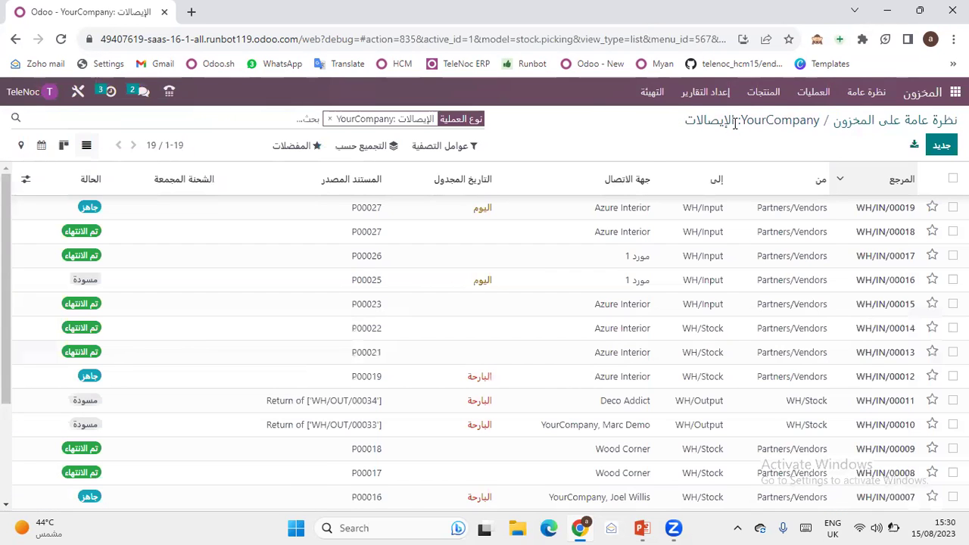
pyautogui.click(530, 214)
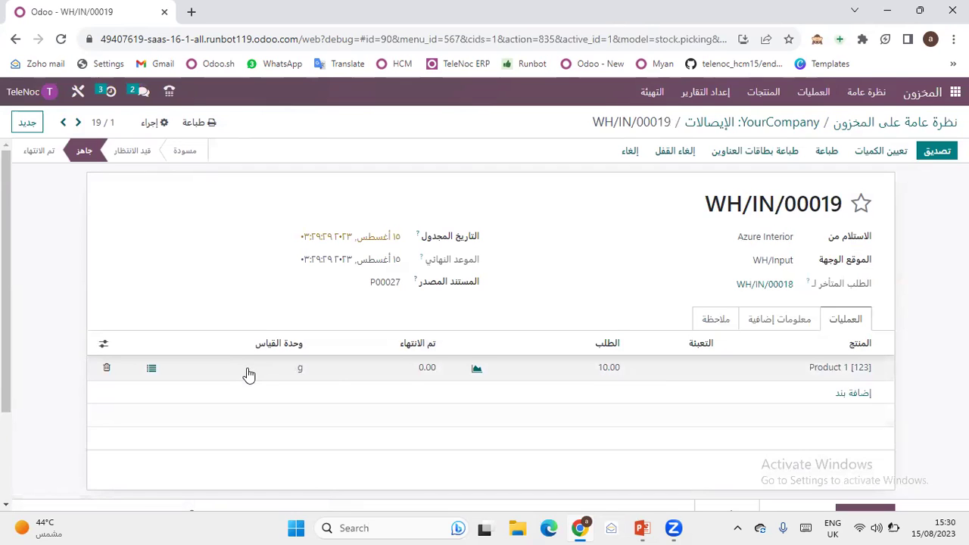
pyautogui.click(410, 367)
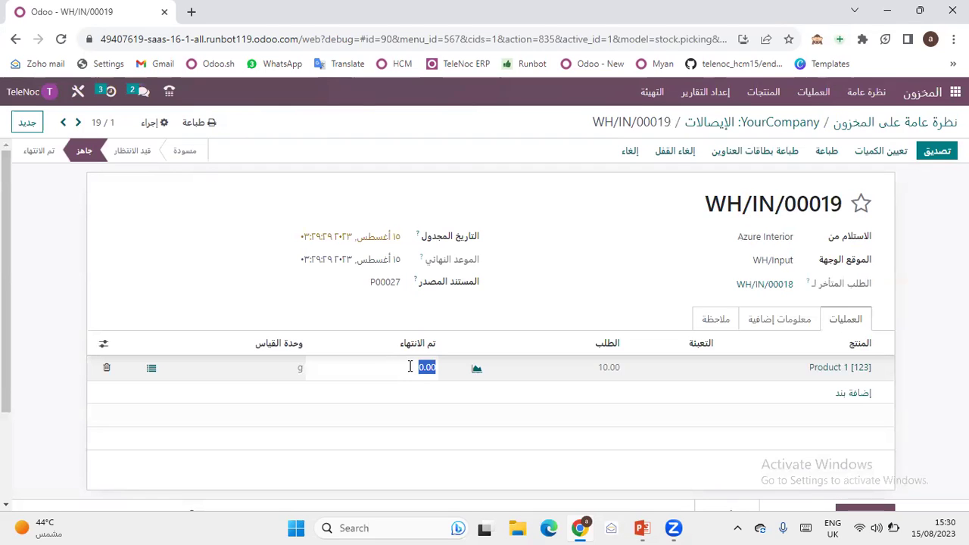
pyautogui.write('10')
pyautogui.click(462, 303)
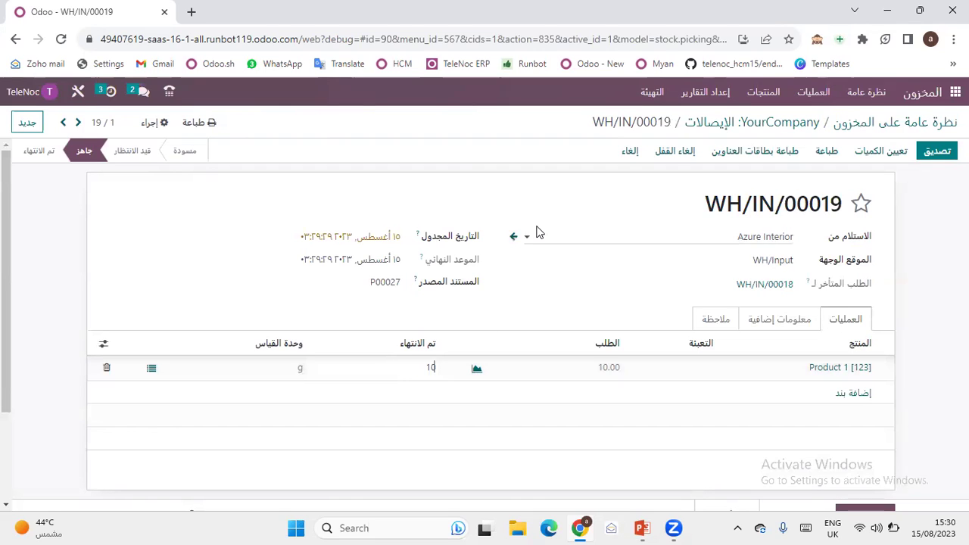
pyautogui.click(935, 151)
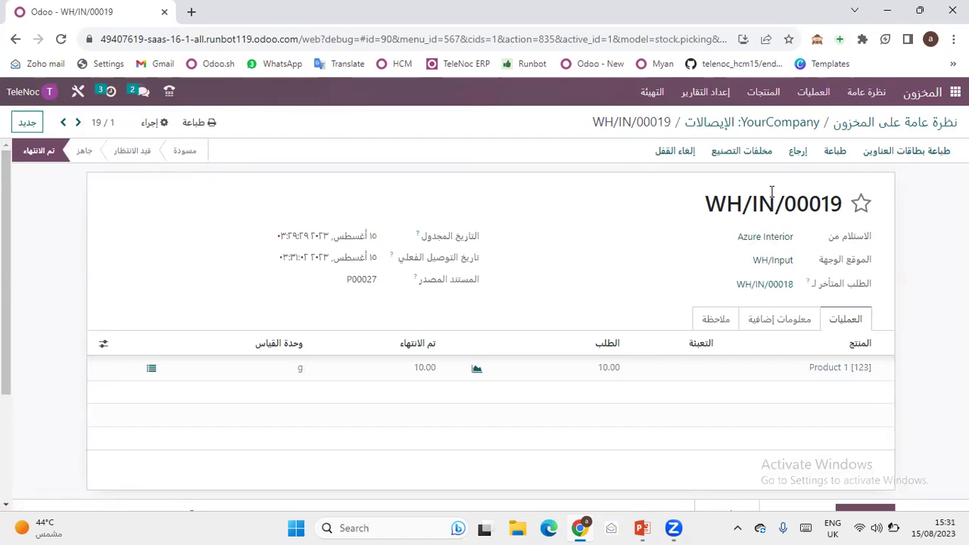
# Go back to the inventory overview and open YourCompany's internal transfers (تحويلات داخلية)
pyautogui.click(795, 123)
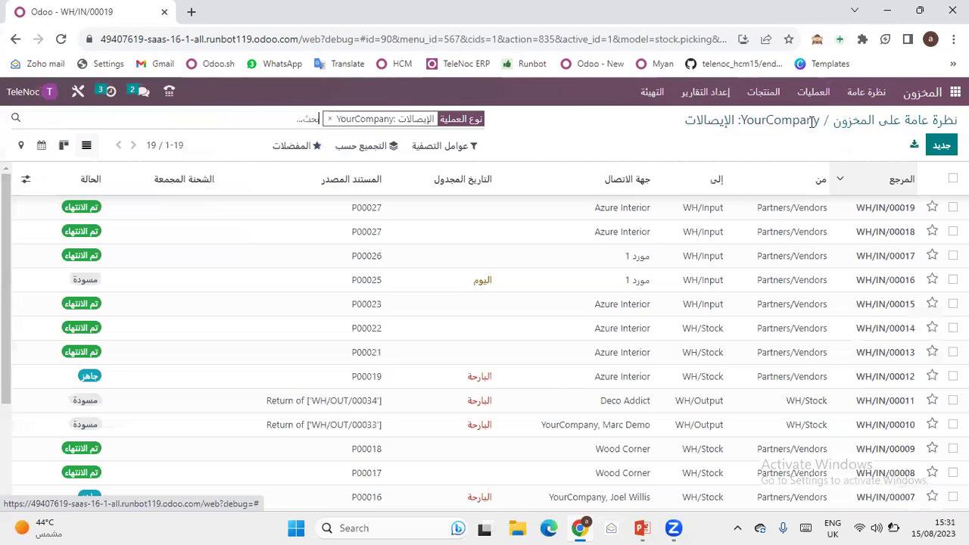
pyautogui.click(870, 123)
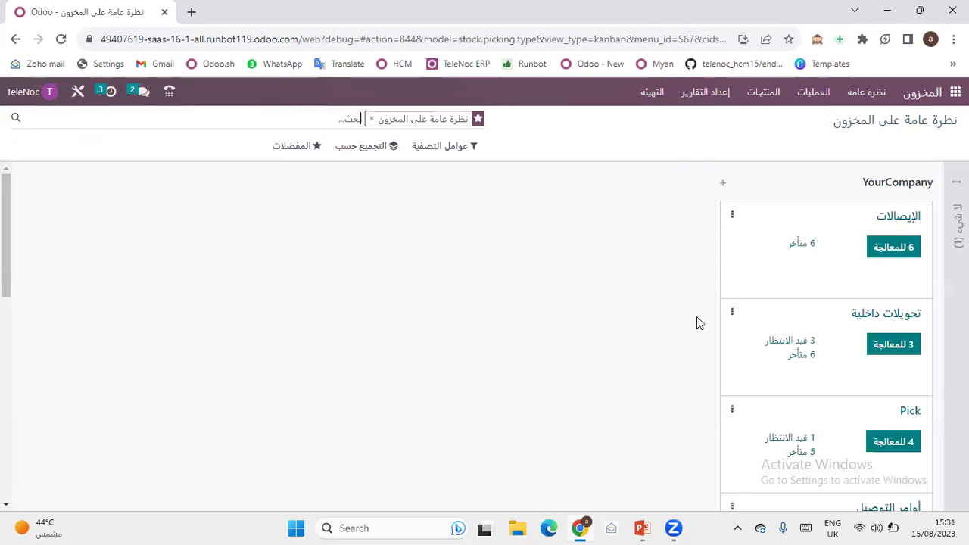
pyautogui.click(879, 322)
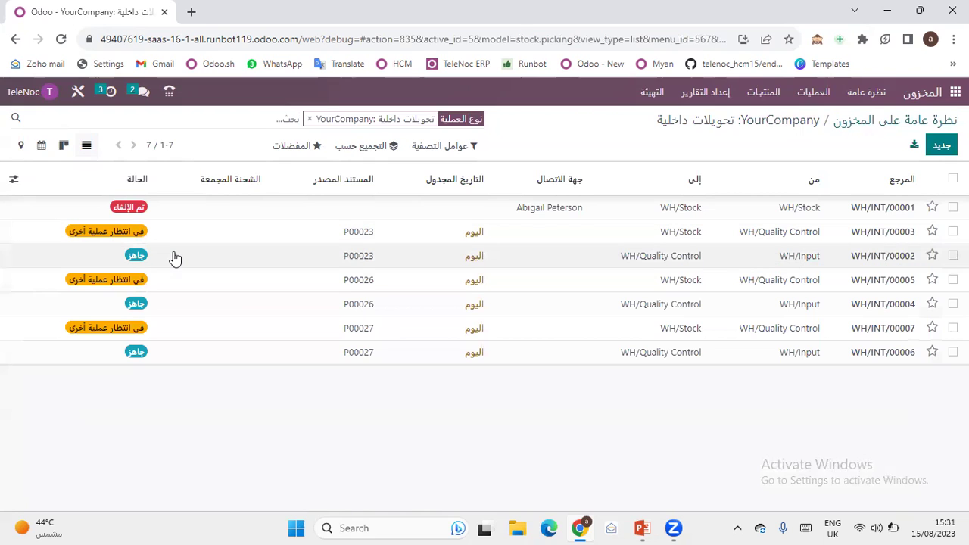
# Create a new internal transfer with WH/Stock as the source location and WH/Stock/Shelf 2 as the destination
pyautogui.click(942, 146)
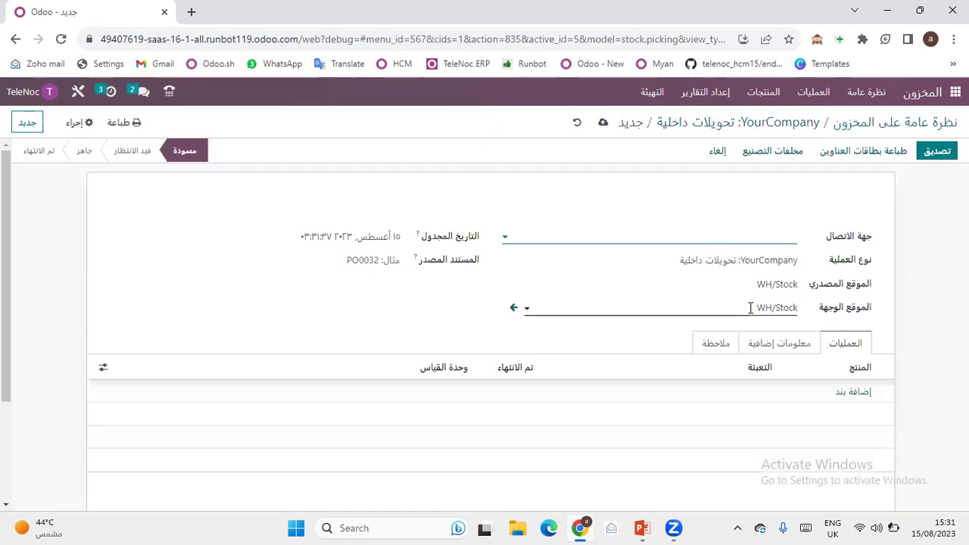
pyautogui.click(751, 309)
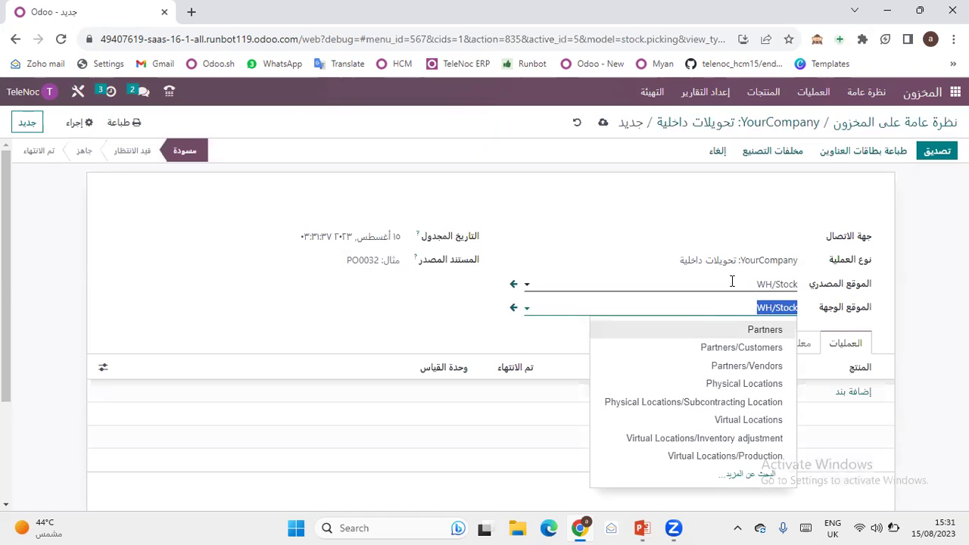
pyautogui.click(732, 283)
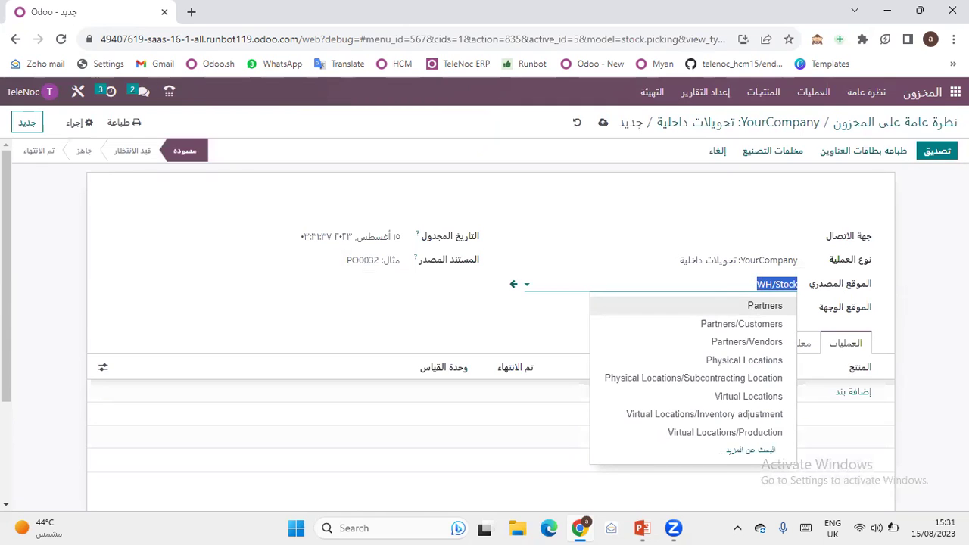
pyautogui.click(773, 305)
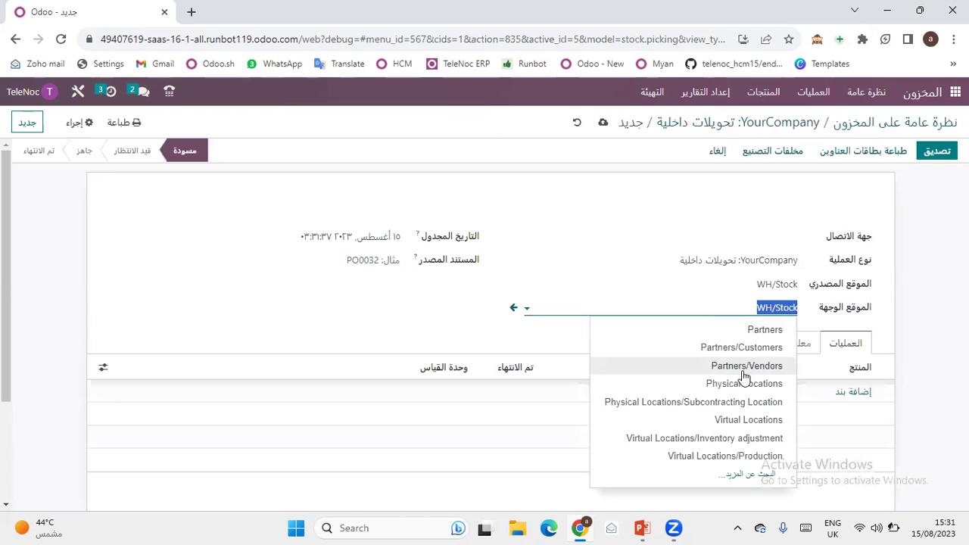
pyautogui.write('sto')
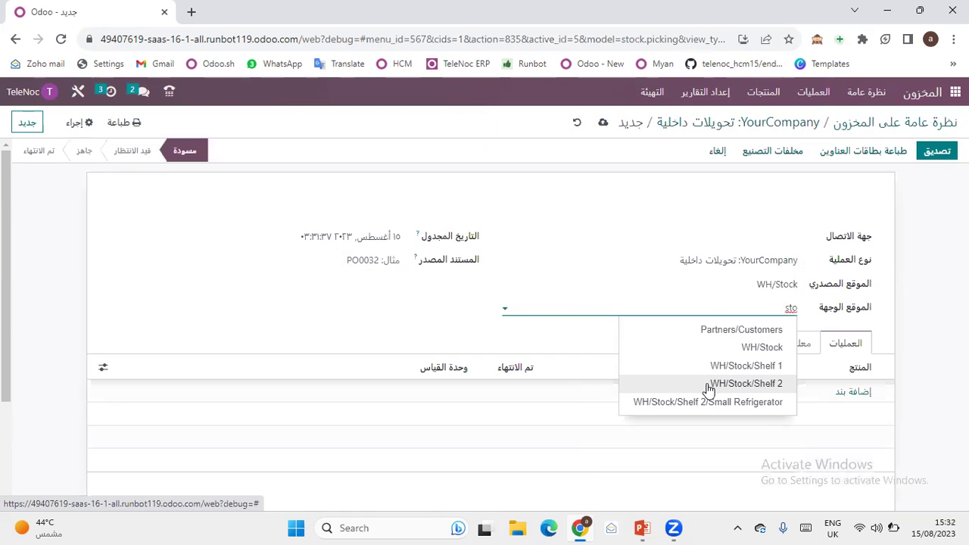
pyautogui.click(708, 389)
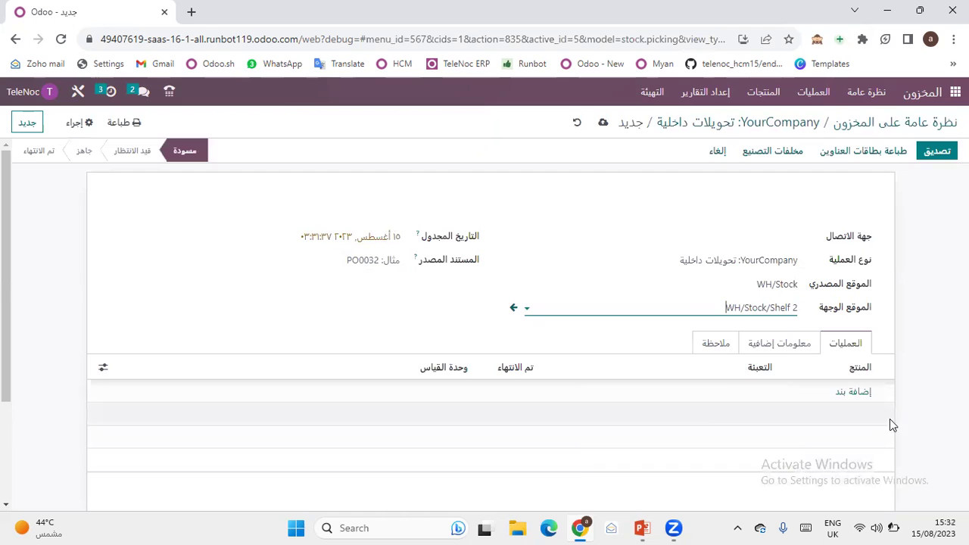
# Add a line for Product 1 [123] to the transfer with a done quantity of 10
pyautogui.click(861, 392)
pyautogui.click(864, 389)
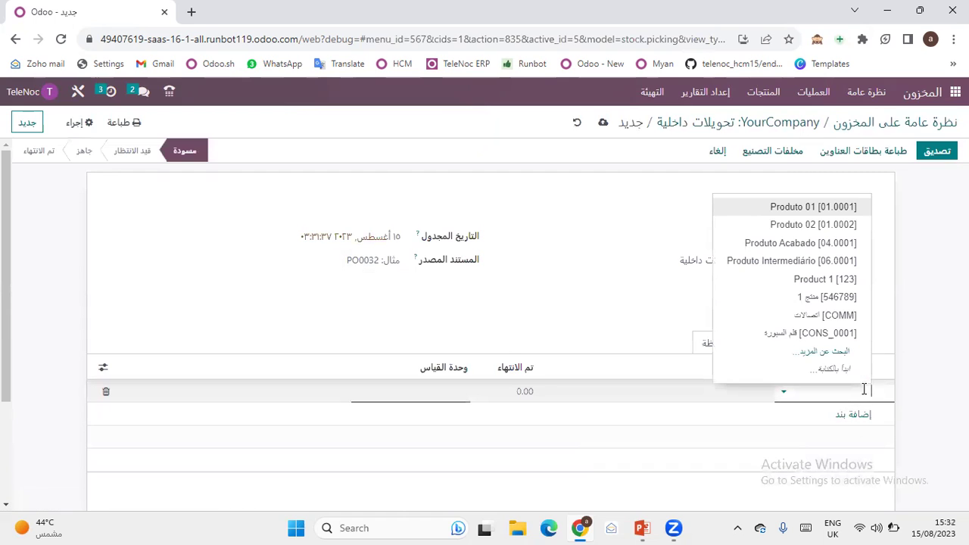
pyautogui.write('123')
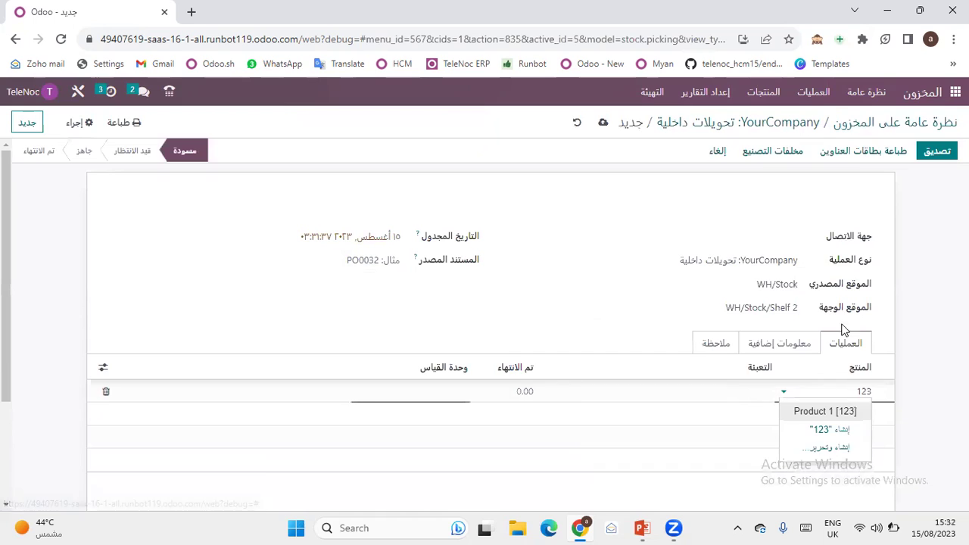
pyautogui.click(807, 412)
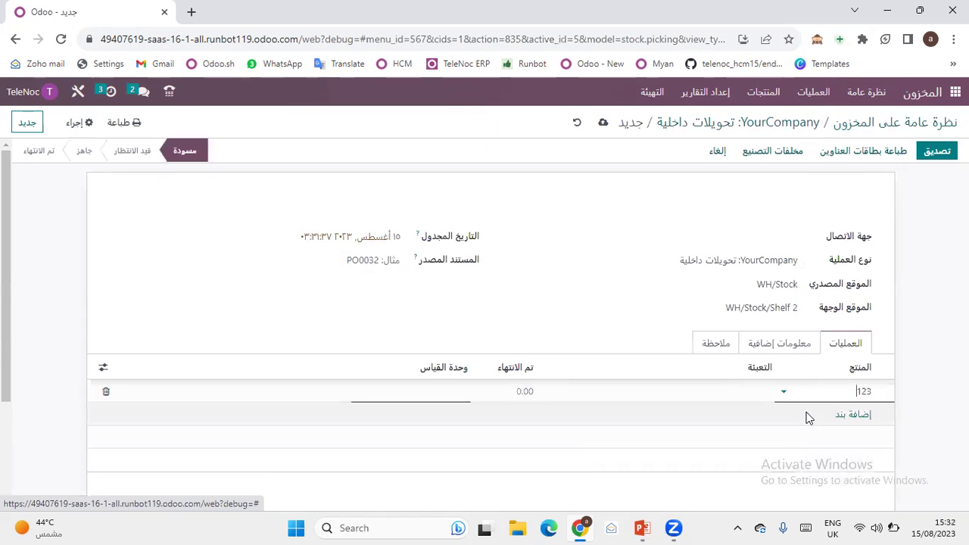
pyautogui.click(495, 391)
pyautogui.doubleClick(495, 391)
pyautogui.write('10')
# Try أونصة as the unit of measure on the Product 1 line and switch it back to g
pyautogui.click(398, 393)
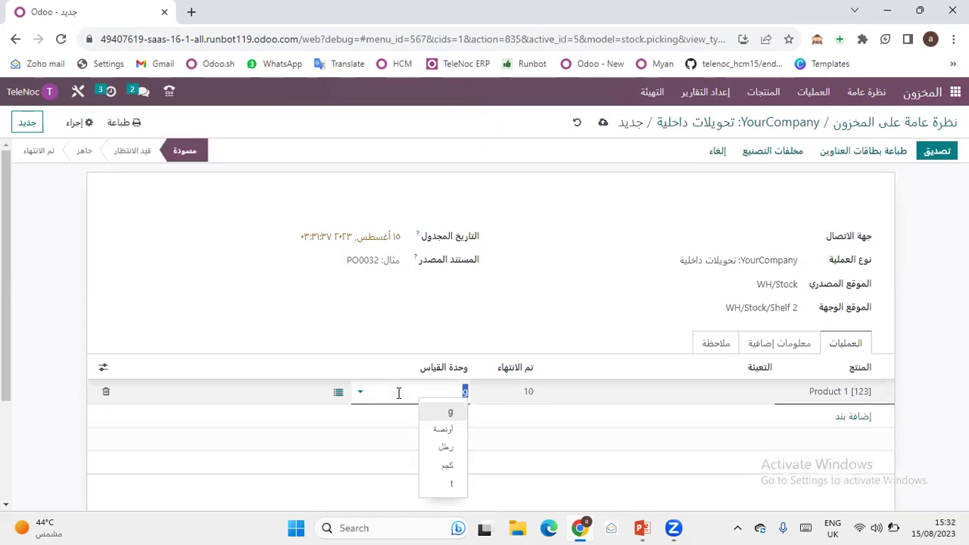
pyautogui.click(445, 435)
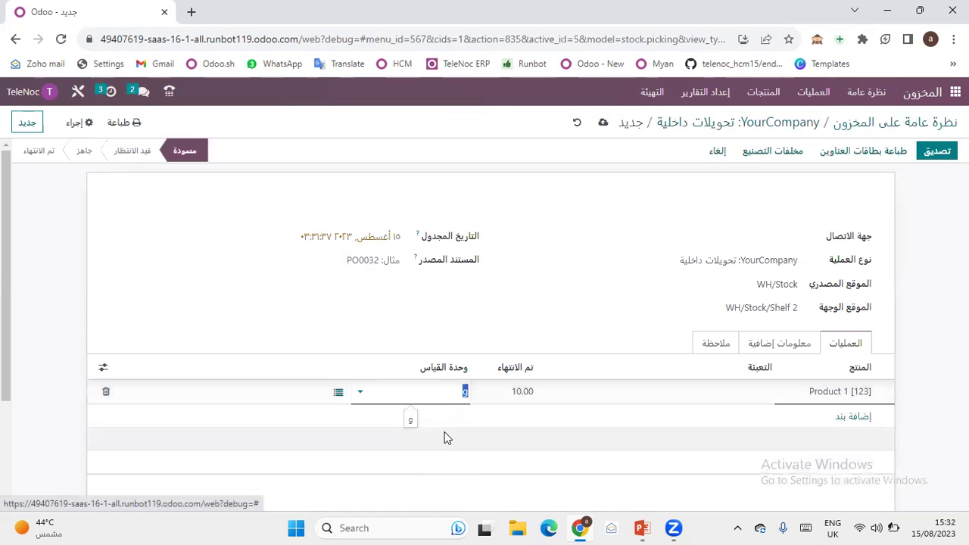
pyautogui.click(512, 391)
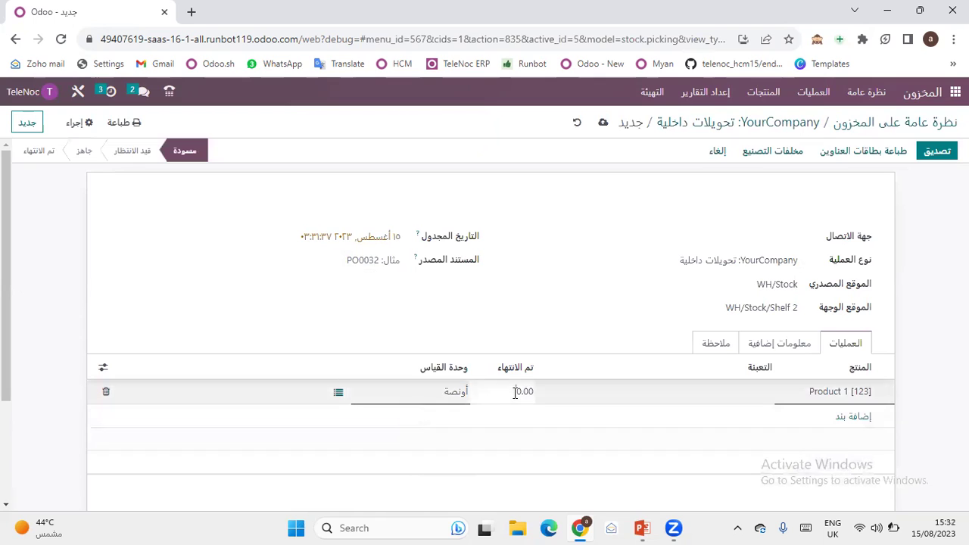
pyautogui.click(439, 395)
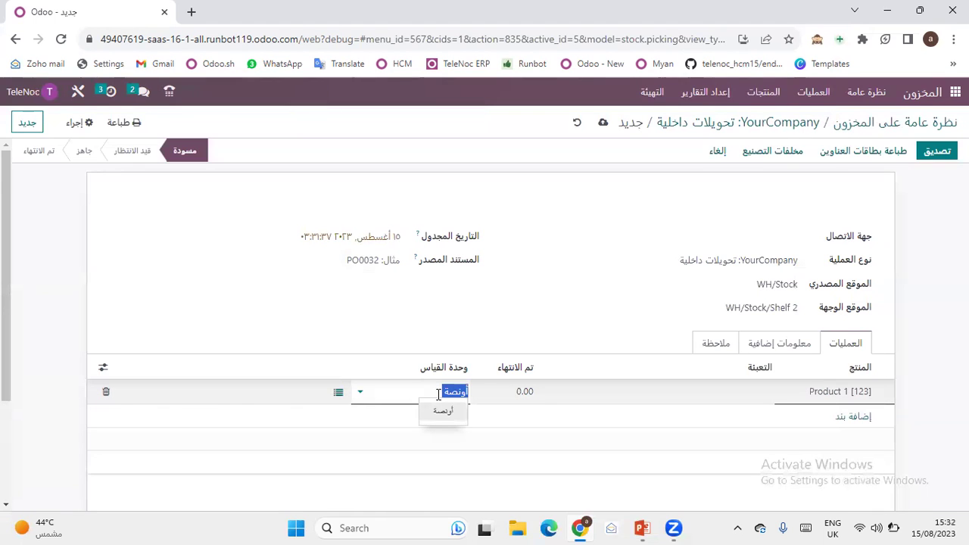
pyautogui.press('BackSpace')
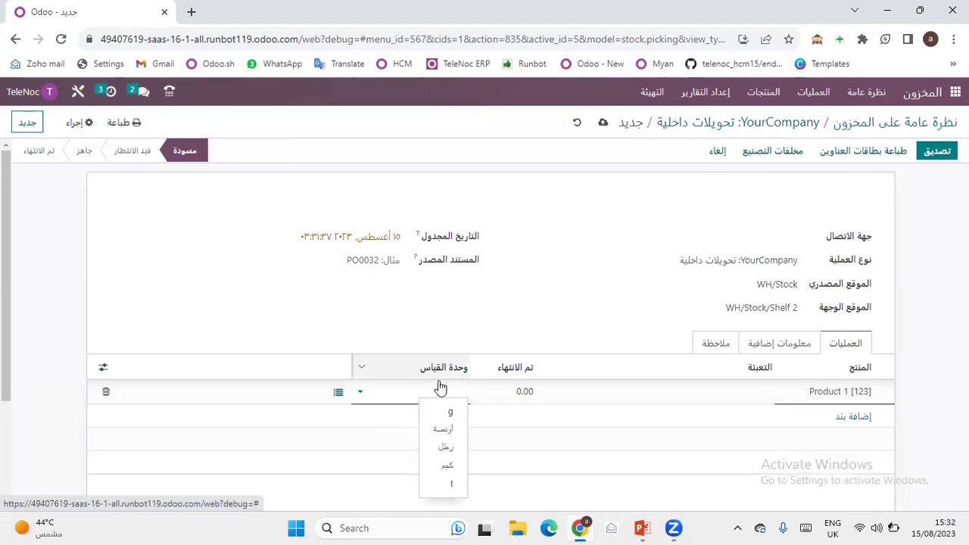
pyautogui.rightClick(446, 411)
pyautogui.press('Escape')
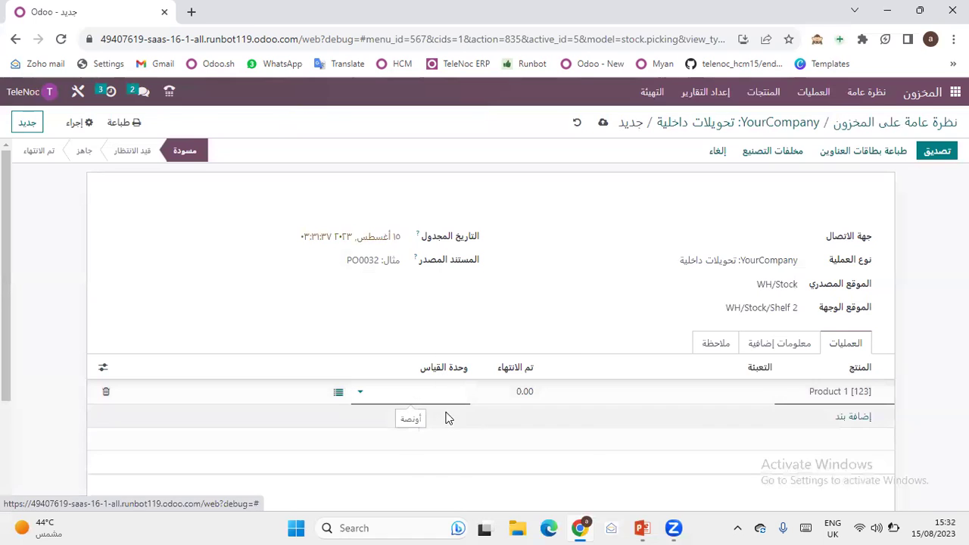
# Set the done quantity of Product 1 to 10, save the internal transfer and validate it
pyautogui.click(519, 389)
pyautogui.write('10')
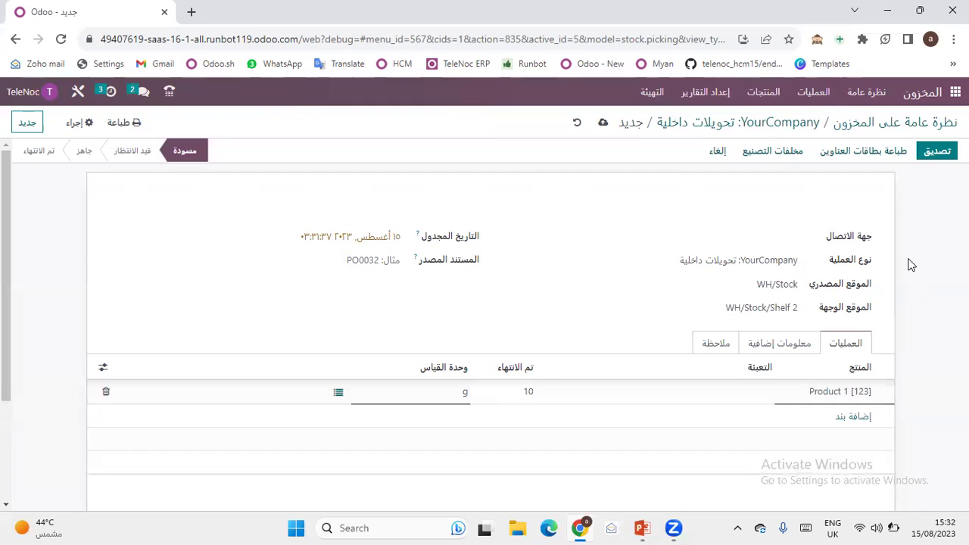
pyautogui.click(911, 264)
pyautogui.click(599, 123)
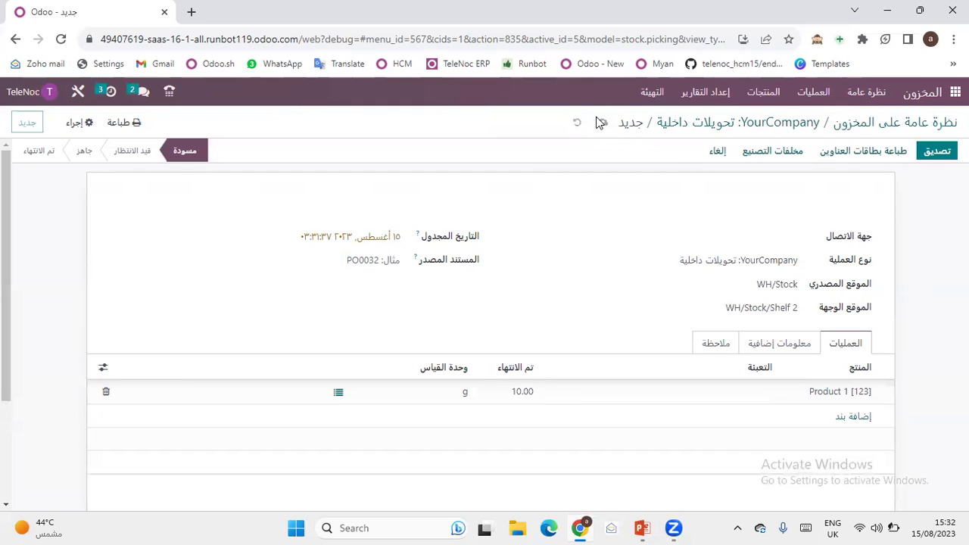
pyautogui.moveTo(599, 123); pyautogui.dragTo(604, 260)
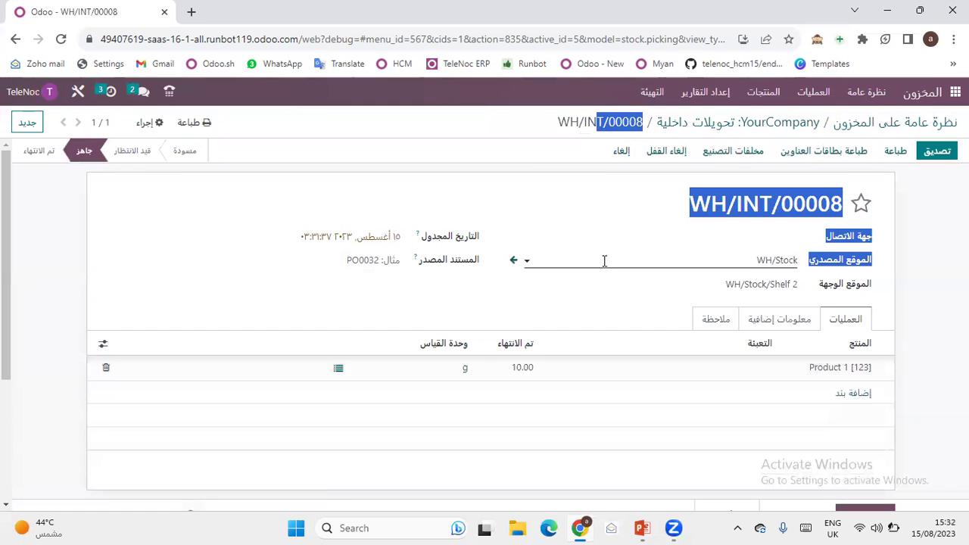
pyautogui.click(910, 214)
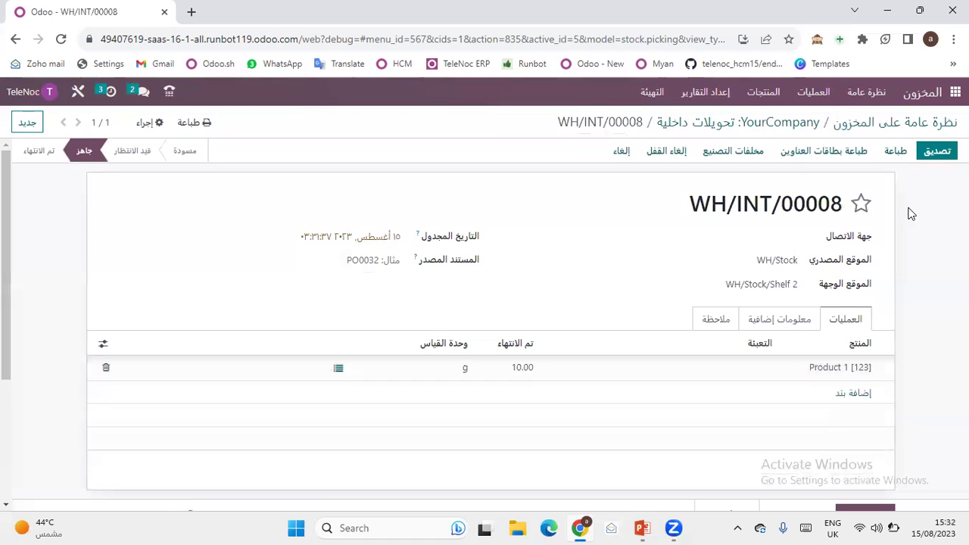
pyautogui.click(937, 151)
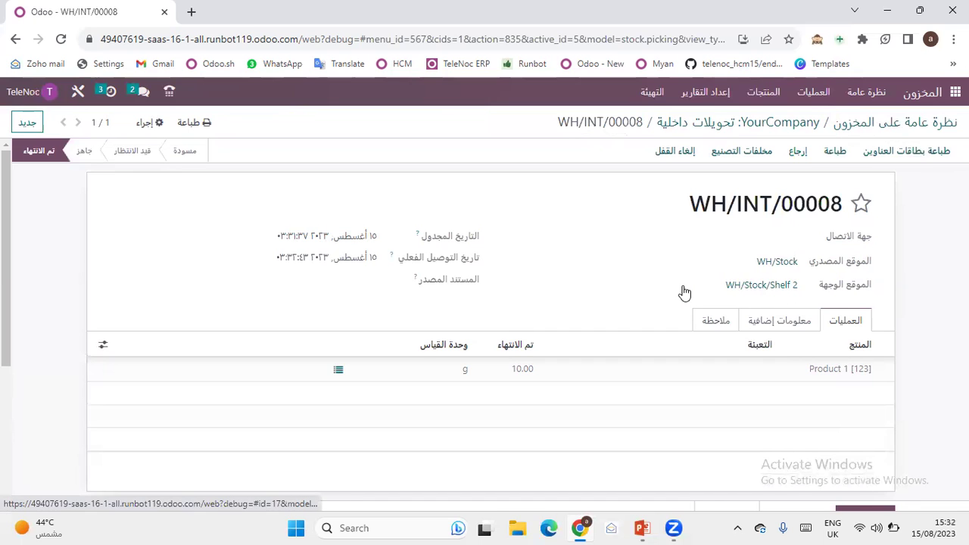
# Leave the transfer, check the topic list in PowerPoint, and return to Odoo to open the scrap orders (مخلفات التصنيع)
pyautogui.click(806, 128)
pyautogui.click(642, 528)
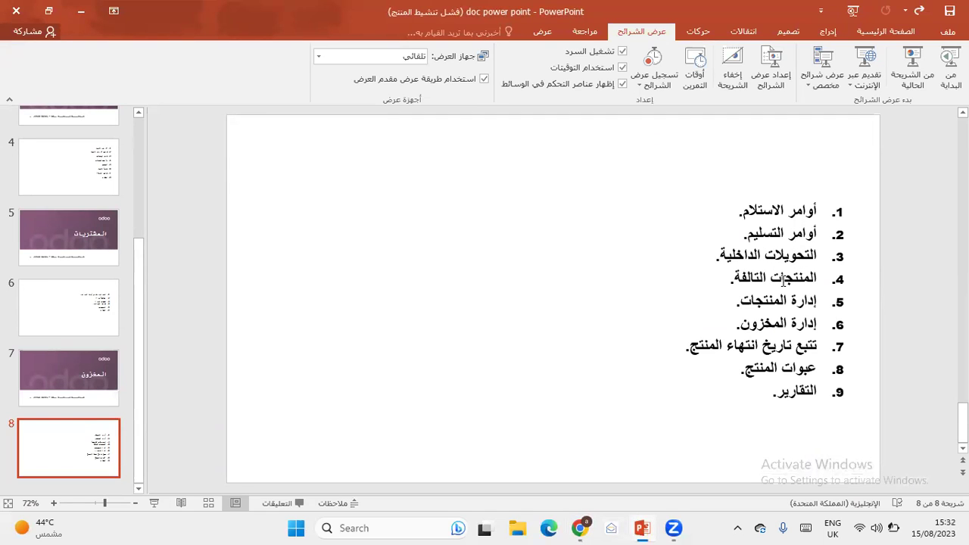
pyautogui.click(580, 527)
pyautogui.click(822, 95)
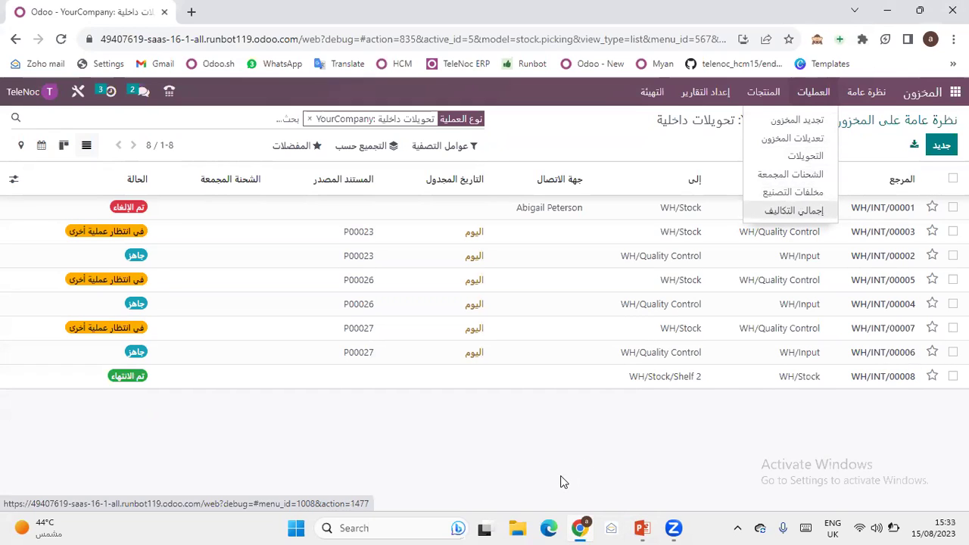
pyautogui.hotkey('alt', 'Left')
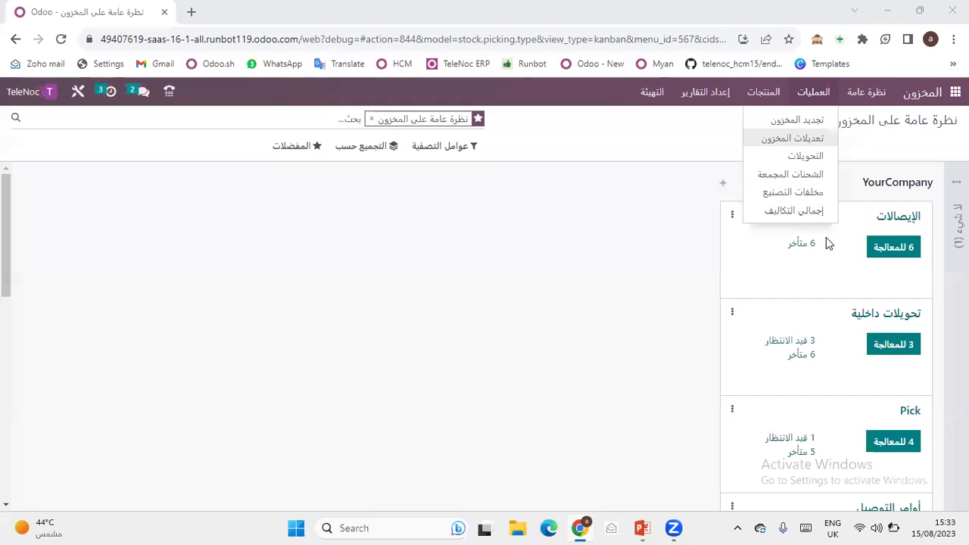
pyautogui.click(784, 194)
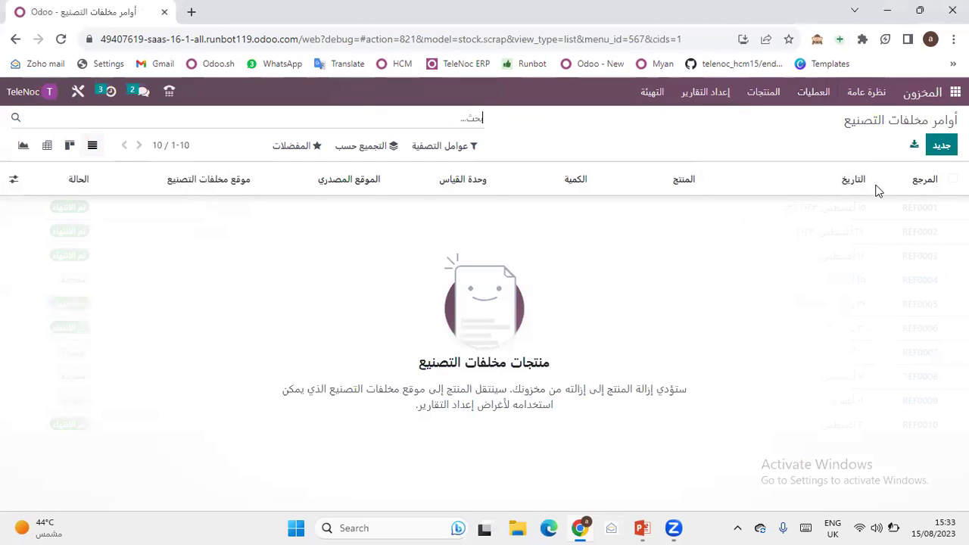
# Create a new scrap order for Product 1 [123] with a quantity of 3
pyautogui.click(941, 146)
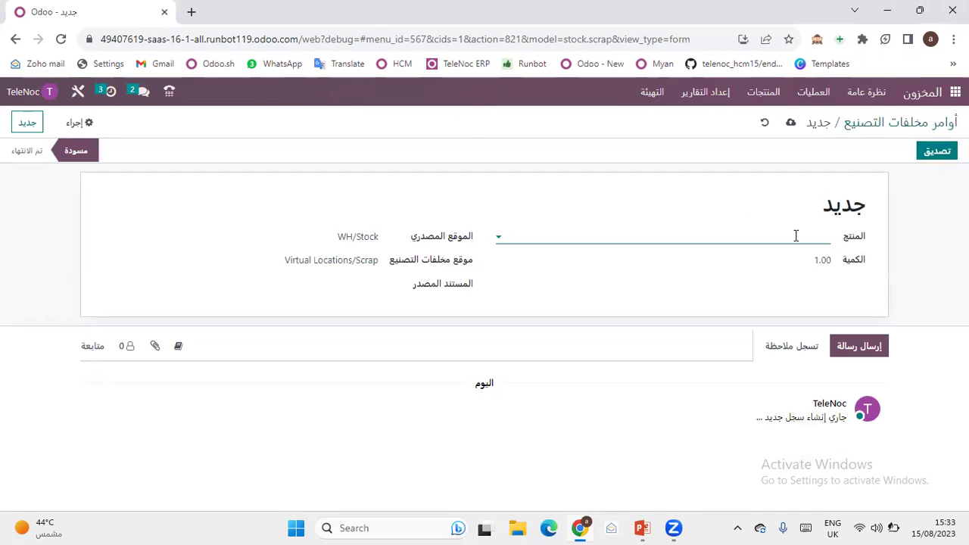
pyautogui.write('123')
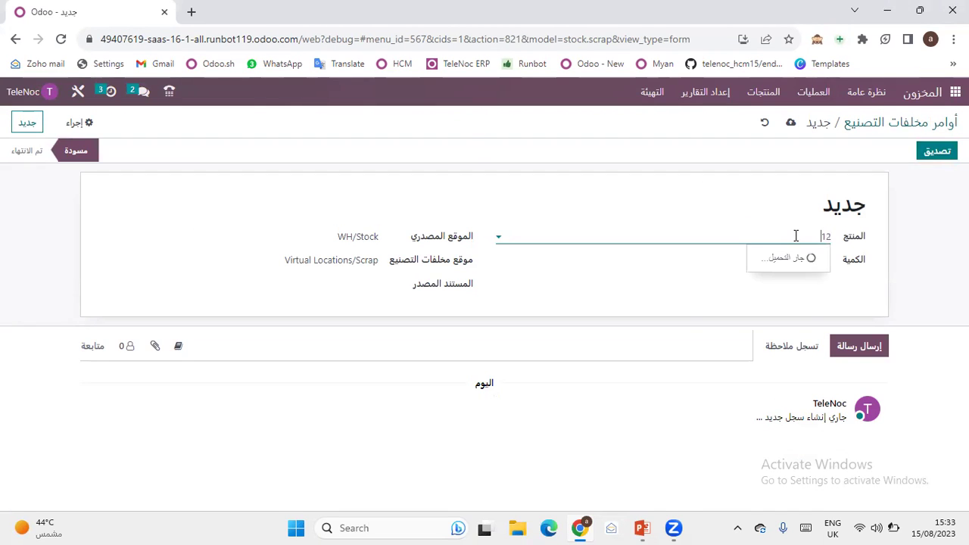
pyautogui.click(783, 261)
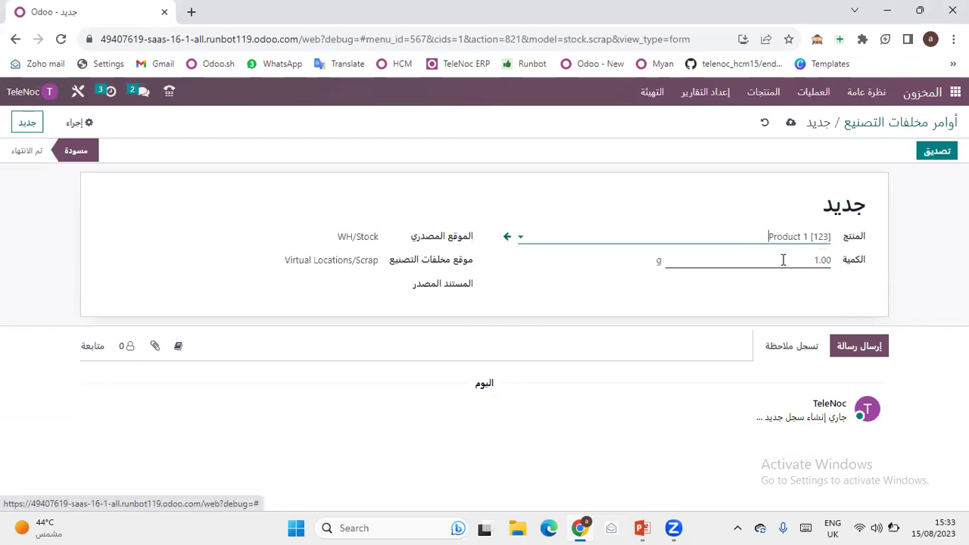
pyautogui.click(781, 260)
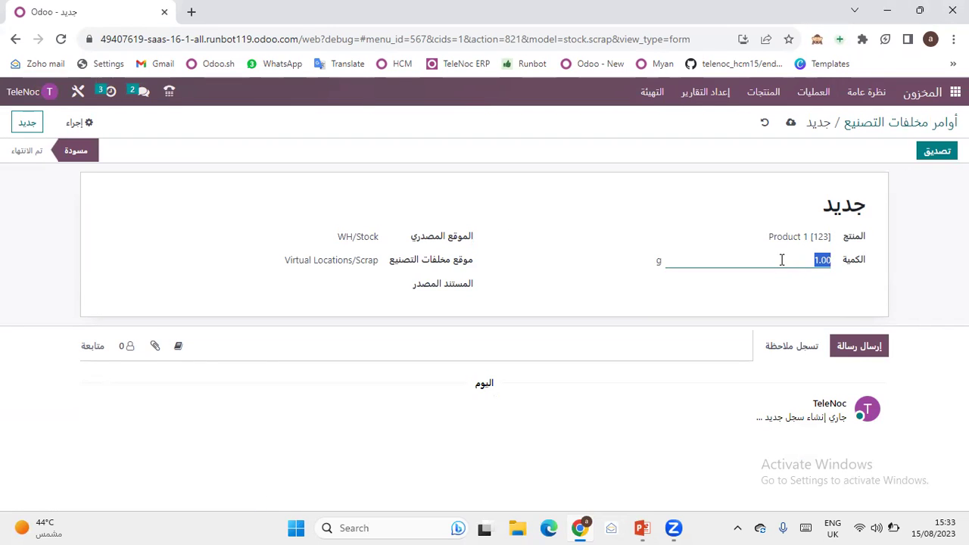
pyautogui.write('3')
pyautogui.click(467, 291)
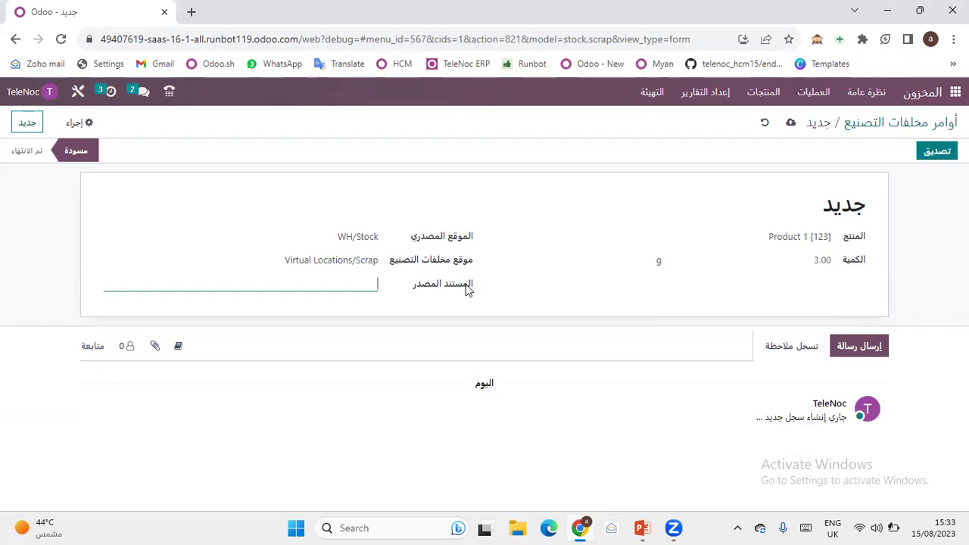
# Validate the scrap order and confirm scrapping Product 1 from WH/Stock
pyautogui.click(936, 153)
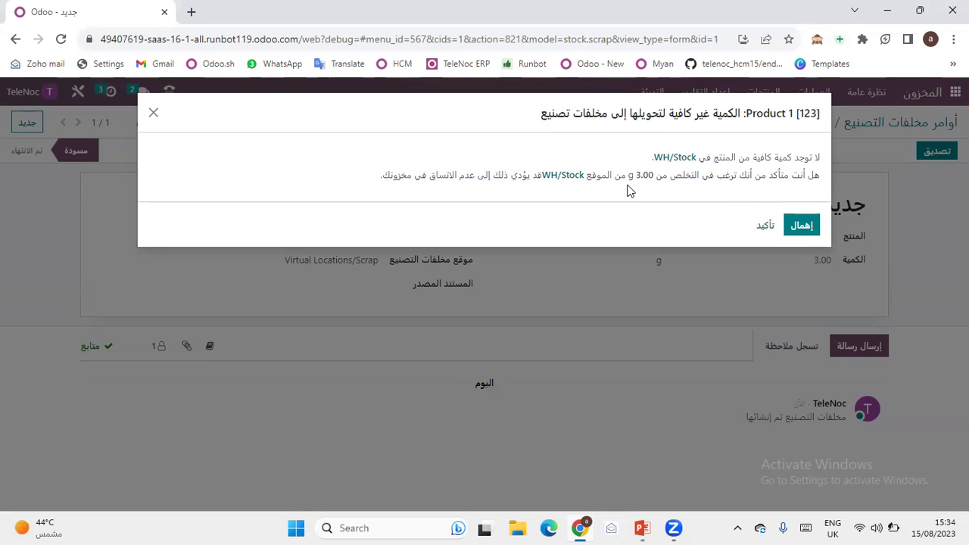
pyautogui.click(791, 225)
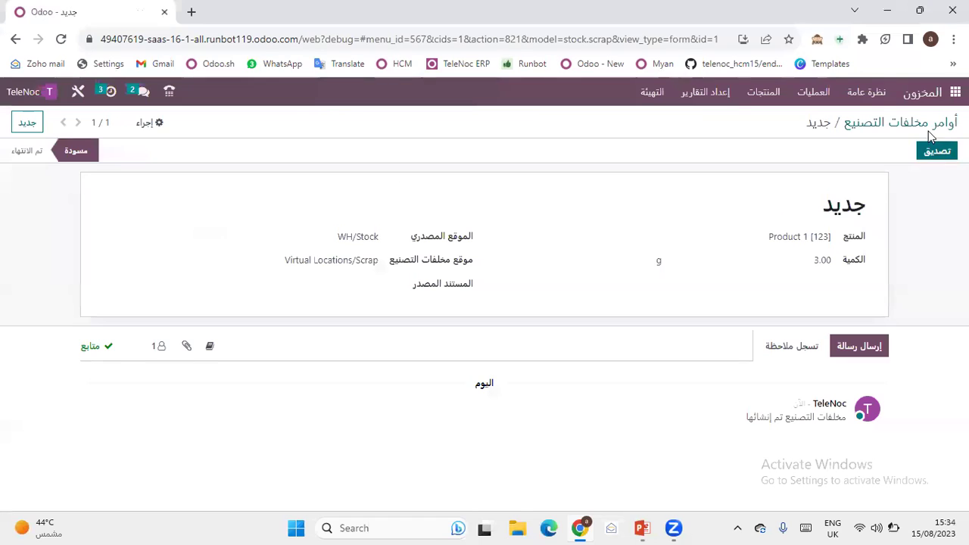
pyautogui.click(937, 147)
pyautogui.click(763, 225)
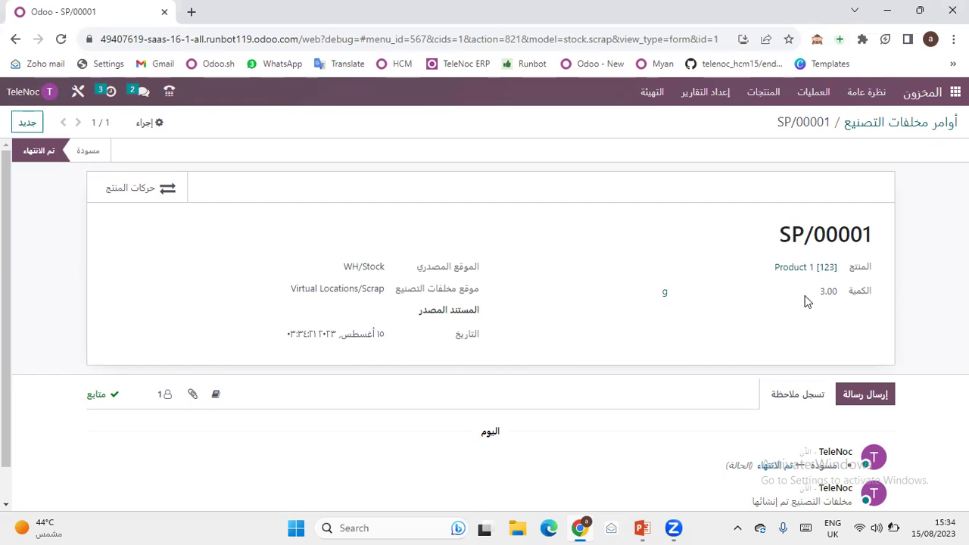
# Go back through the scrap orders list to the inventory overview and switch to the topic list in PowerPoint
pyautogui.click(920, 121)
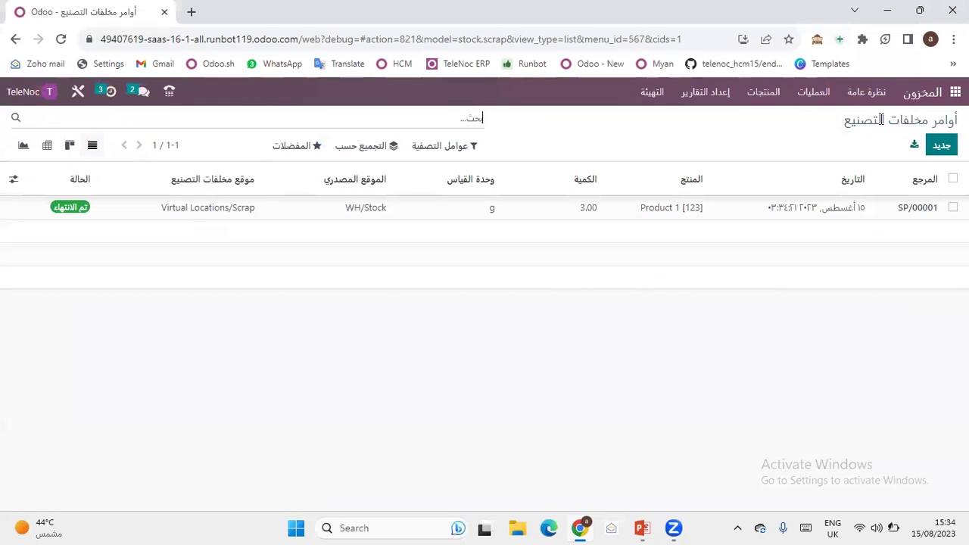
pyautogui.click(938, 97)
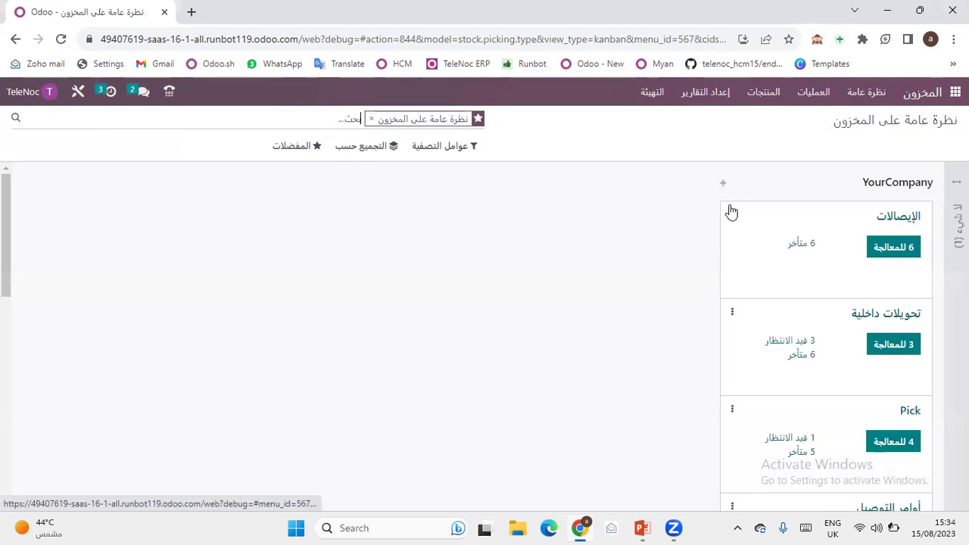
pyautogui.click(640, 528)
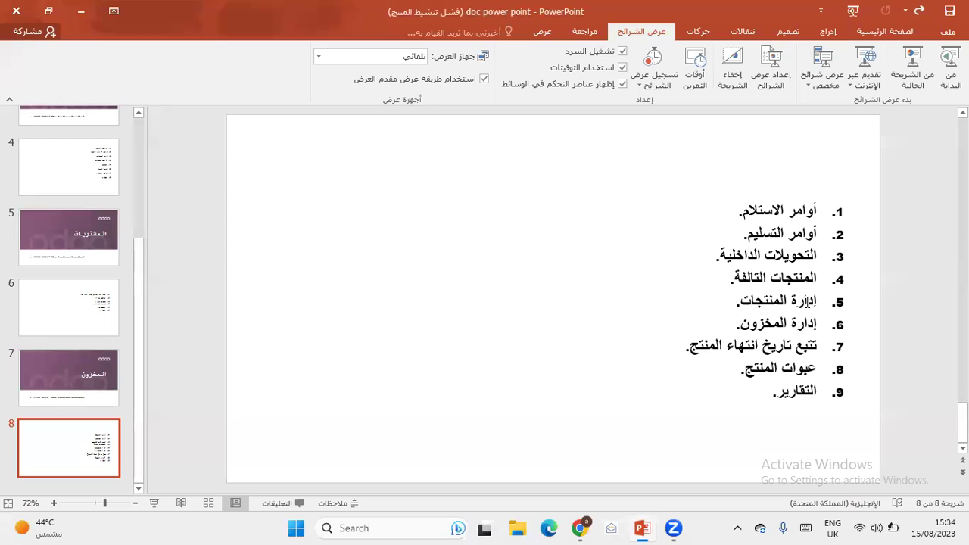
# Switch back to Odoo and open the inventory's products list (المنتجات)
pyautogui.click(581, 529)
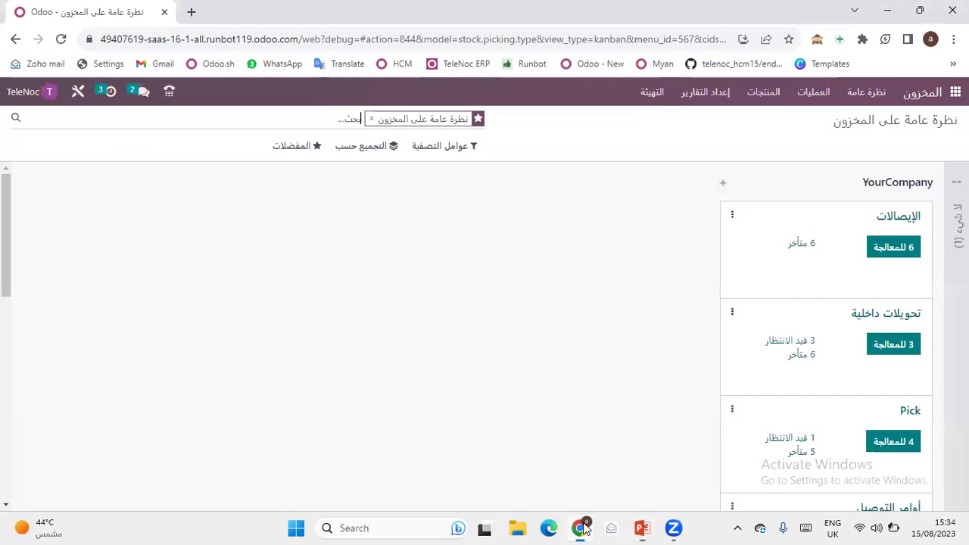
pyautogui.click(769, 102)
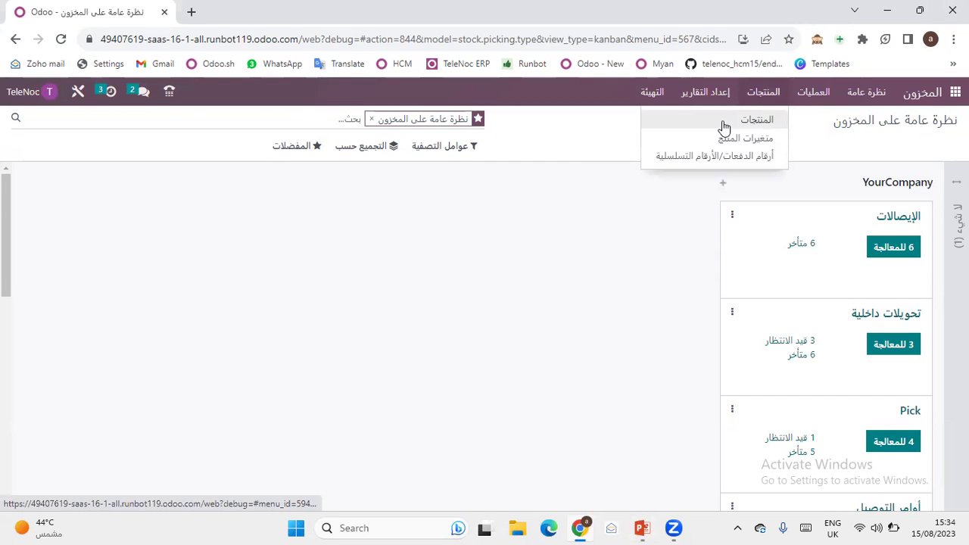
pyautogui.click(755, 120)
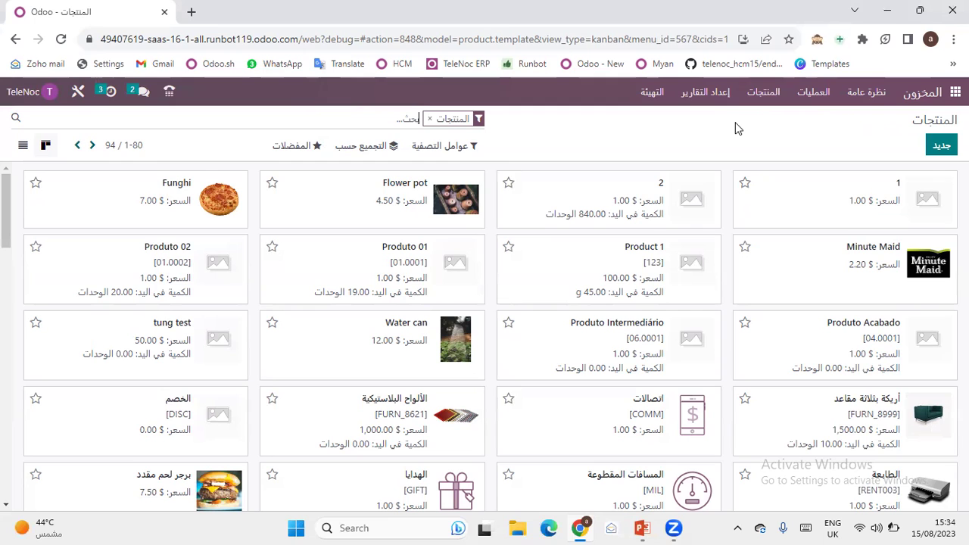
# Create a new product named "product 5" and keep its product type as storable (منتج قابل للتخزين)
pyautogui.click(938, 149)
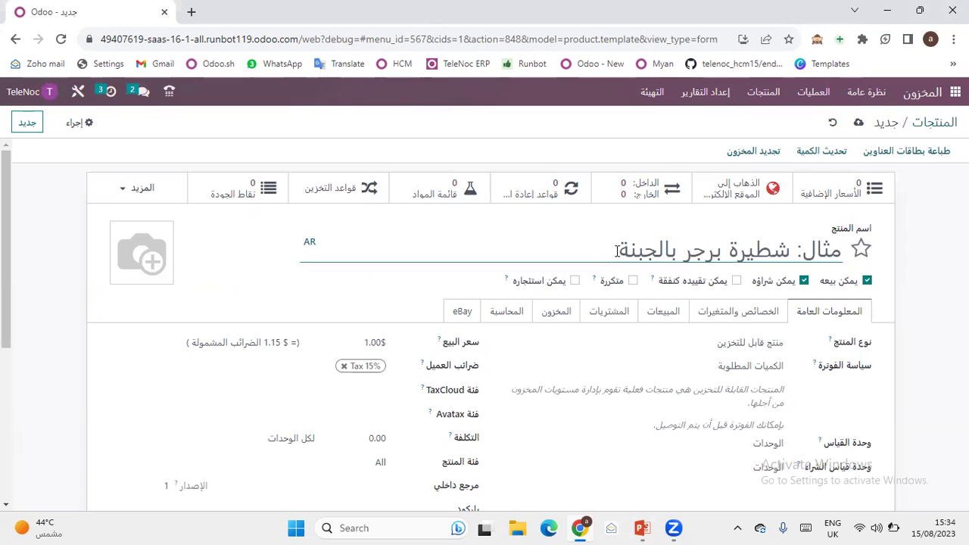
pyautogui.write('product')
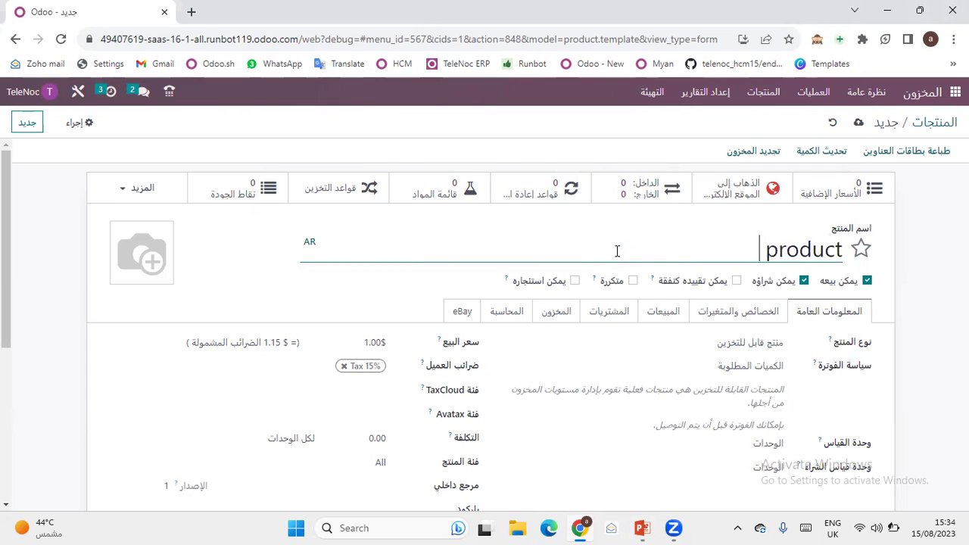
pyautogui.write(' 5')
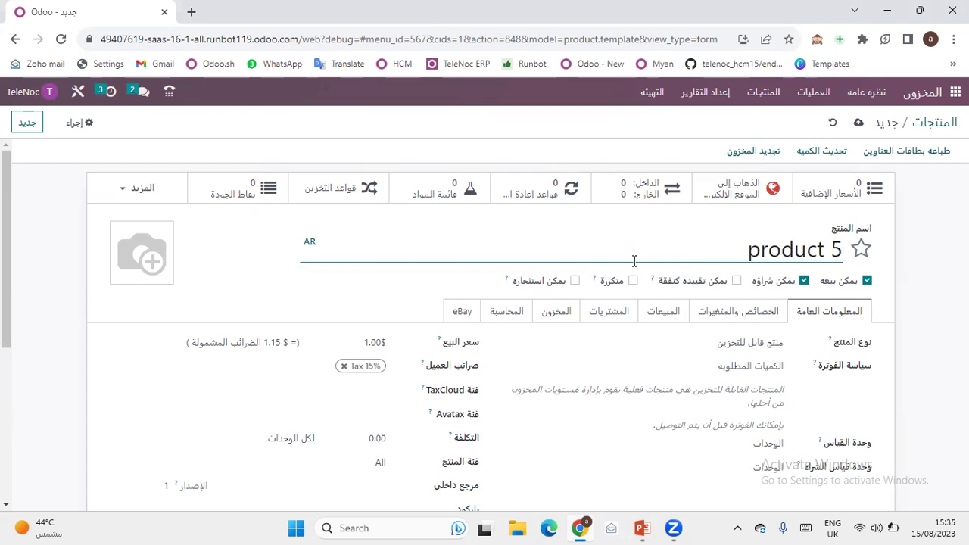
pyautogui.click(891, 297)
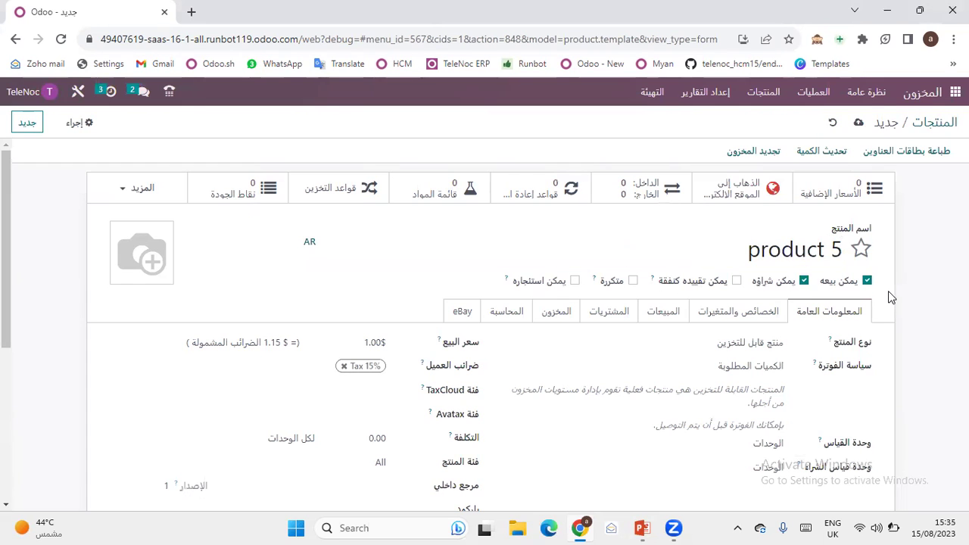
pyautogui.click(723, 345)
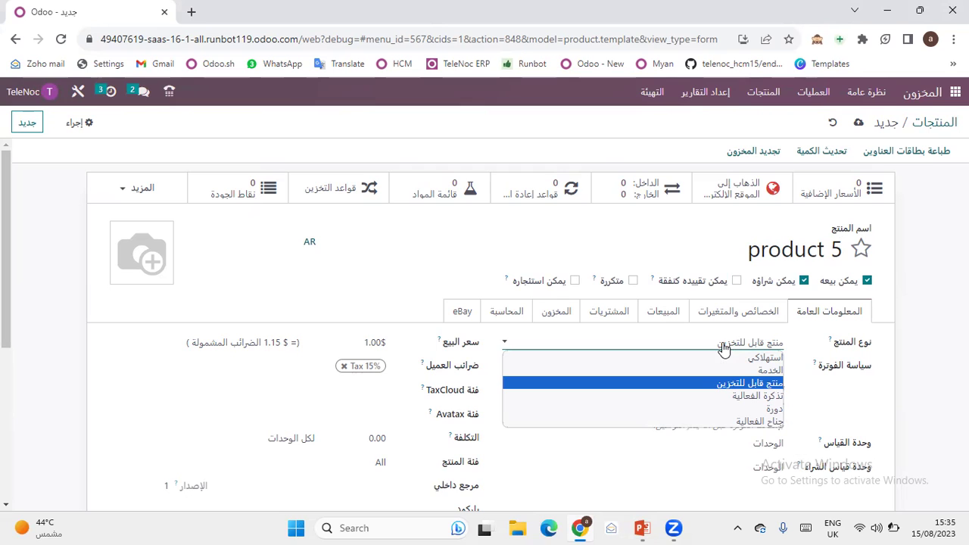
pyautogui.click(723, 347)
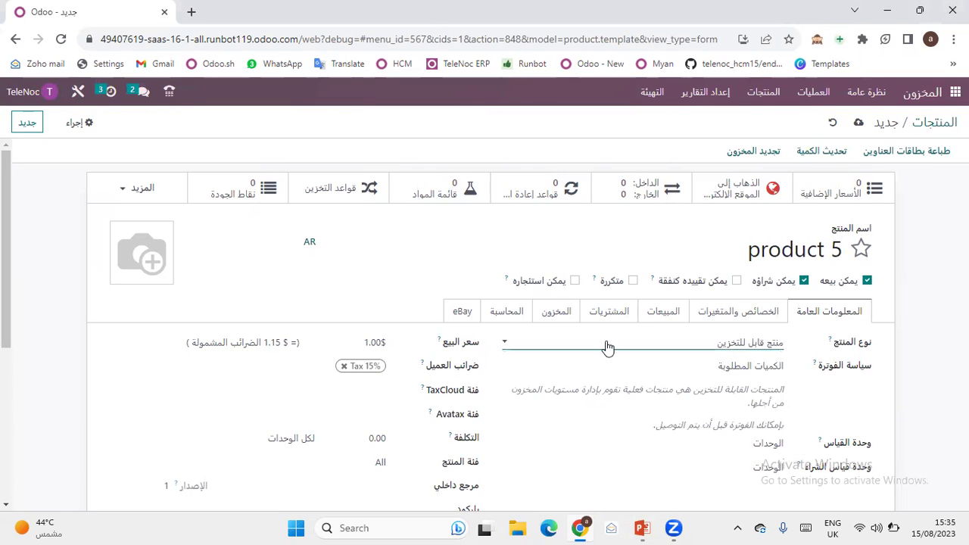
# Set the product's sales price to 300 with the customer tax Tax 15%, and its cost to 200
pyautogui.doubleClick(355, 346)
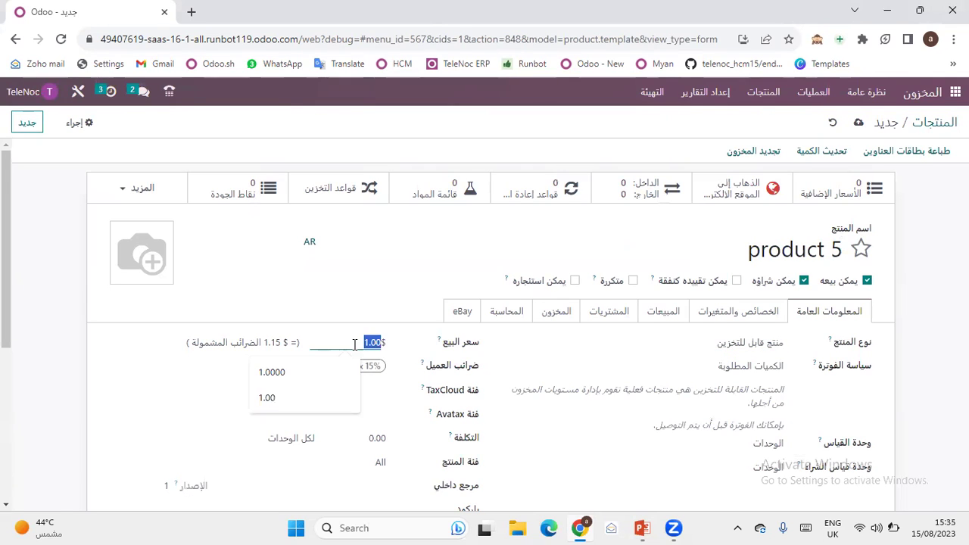
pyautogui.write('300')
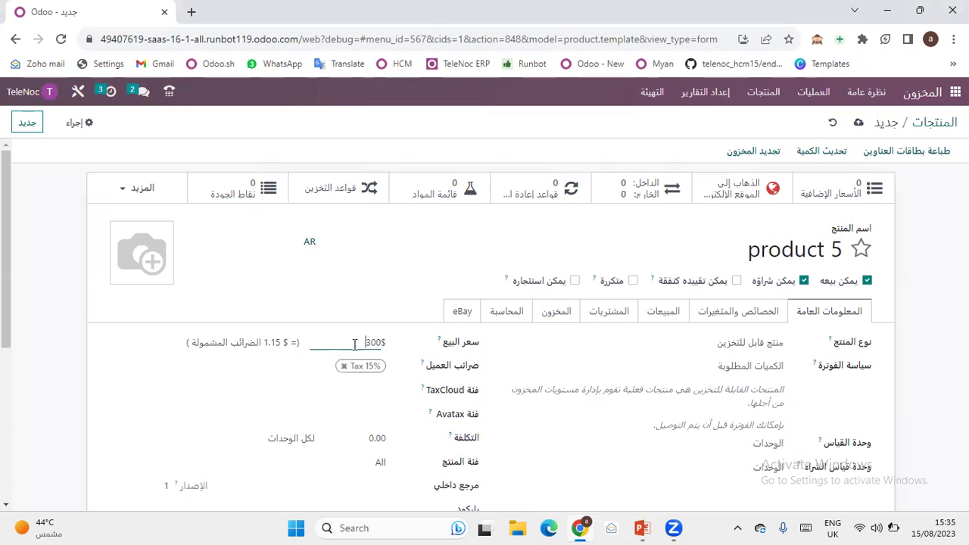
pyautogui.click(357, 365)
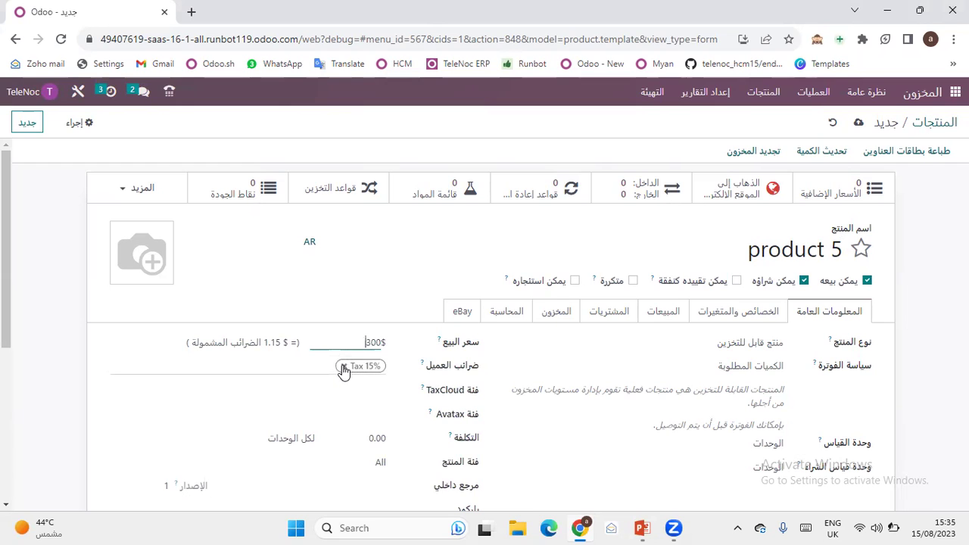
pyautogui.click(343, 366)
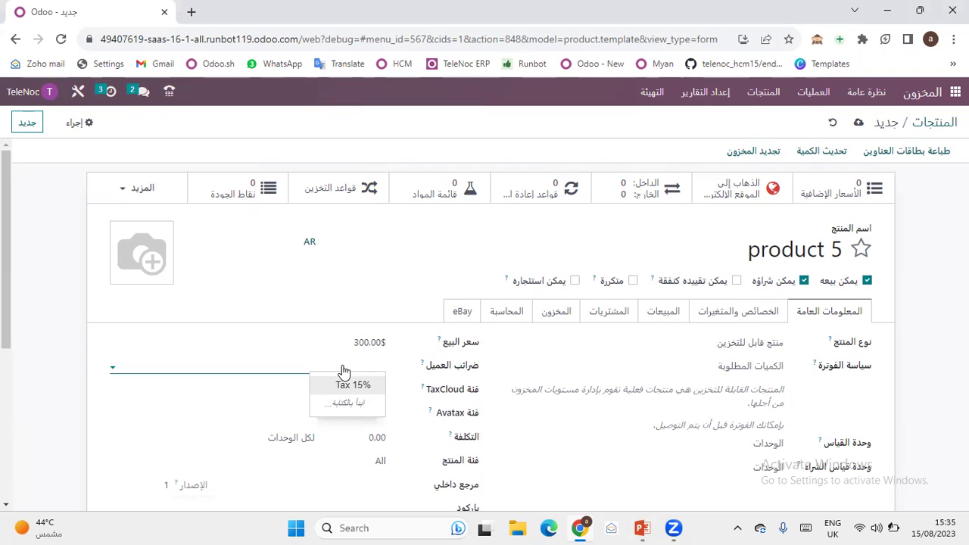
pyautogui.click(351, 384)
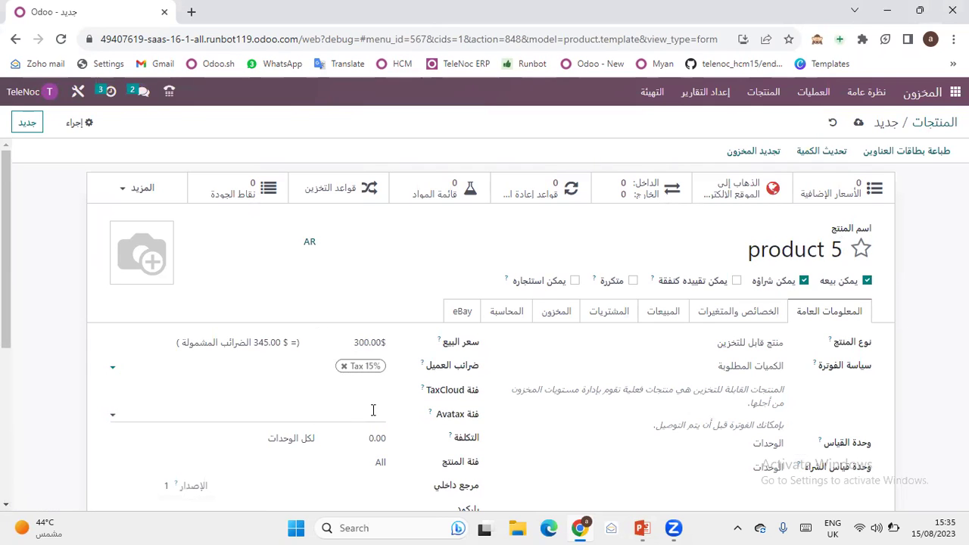
pyautogui.click(368, 437)
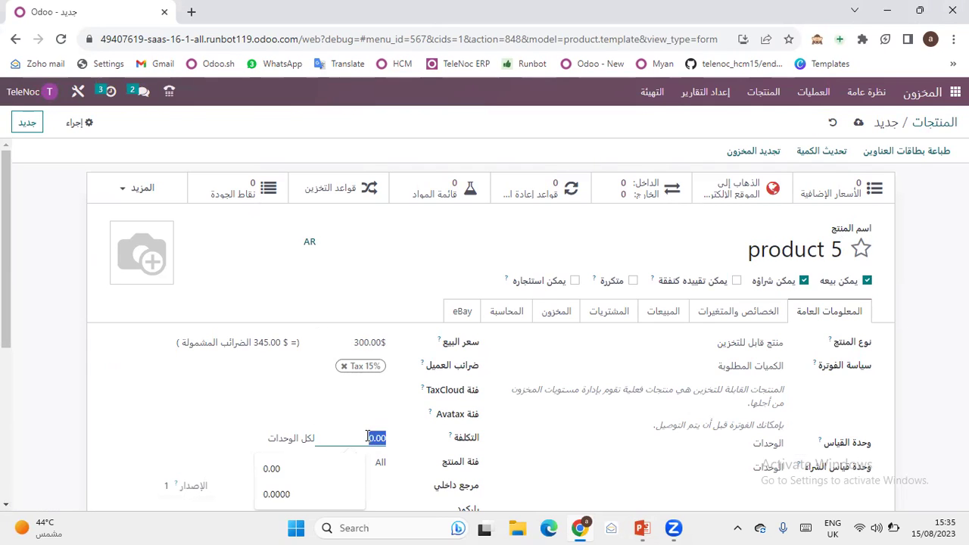
pyautogui.write('200')
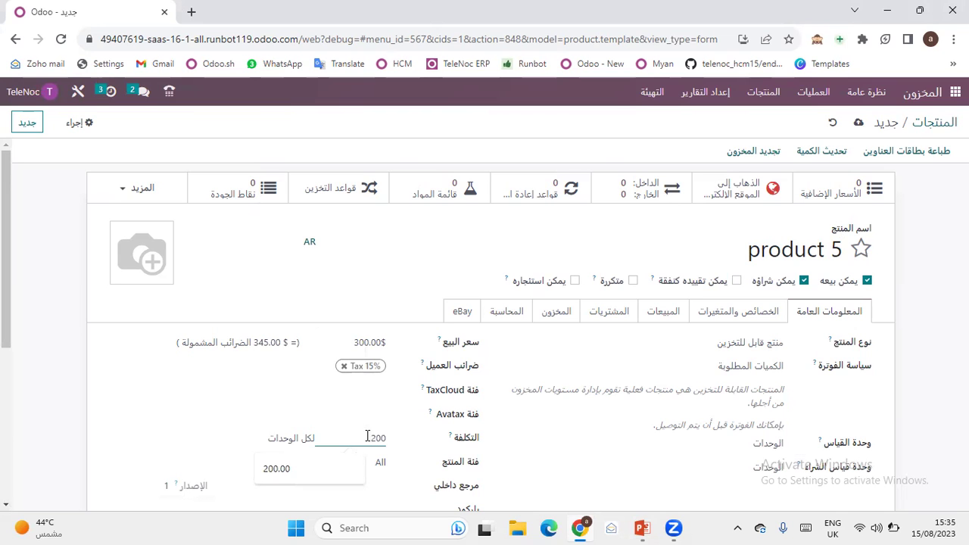
pyautogui.click(492, 417)
# Set the product category of product 5 to All / Saleable
pyautogui.scroll(-1, 489, 420)
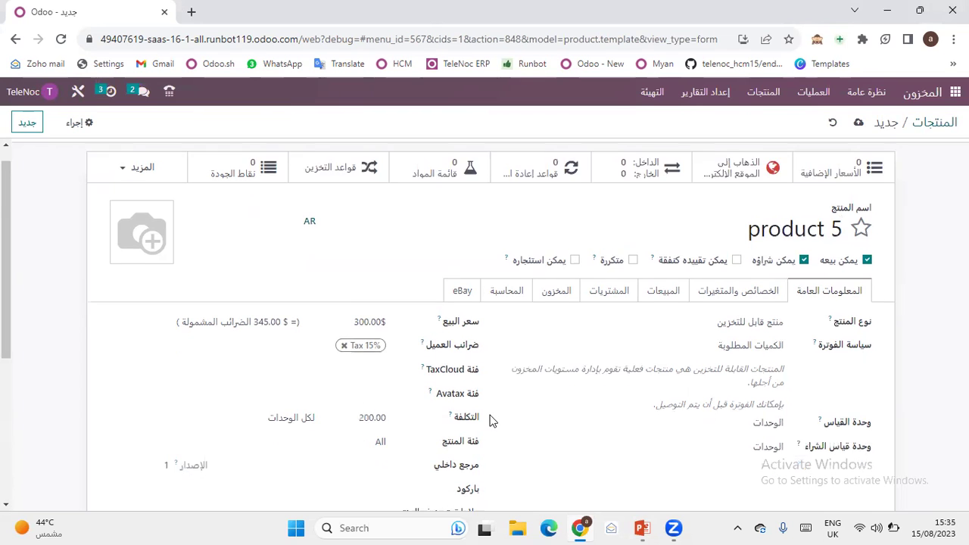
pyautogui.scroll(-2, 489, 421)
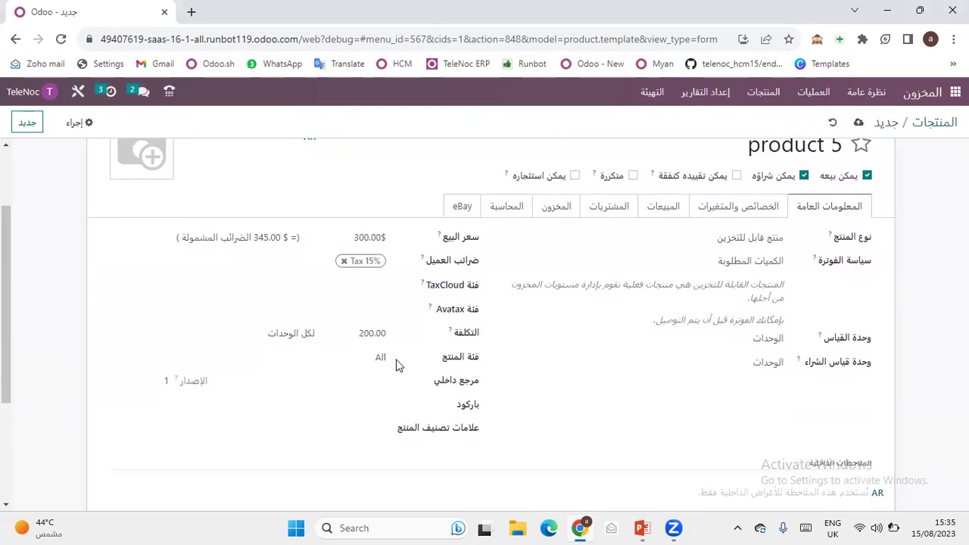
pyautogui.click(344, 362)
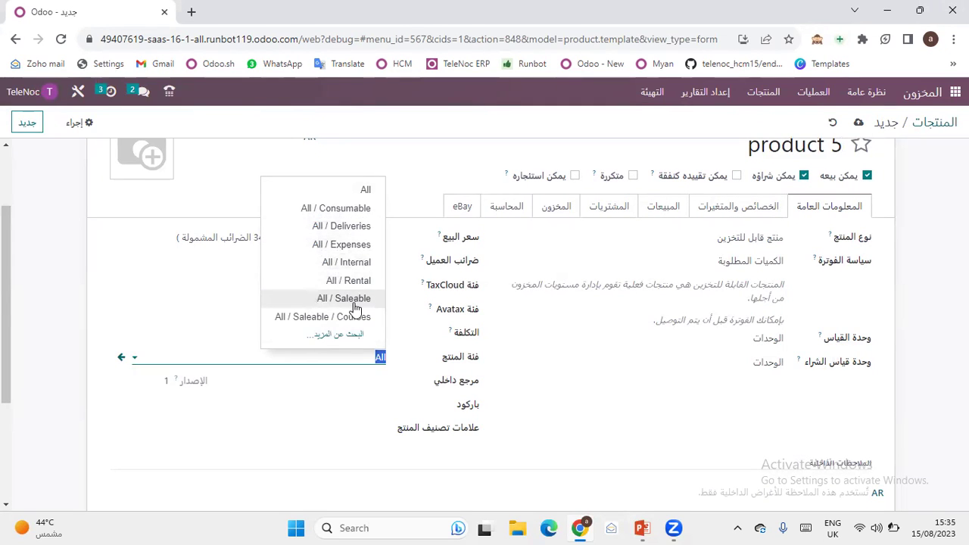
pyautogui.click(352, 302)
# Enter 234567890 as the product's internal reference and 3456789 as its barcode
pyautogui.click(356, 383)
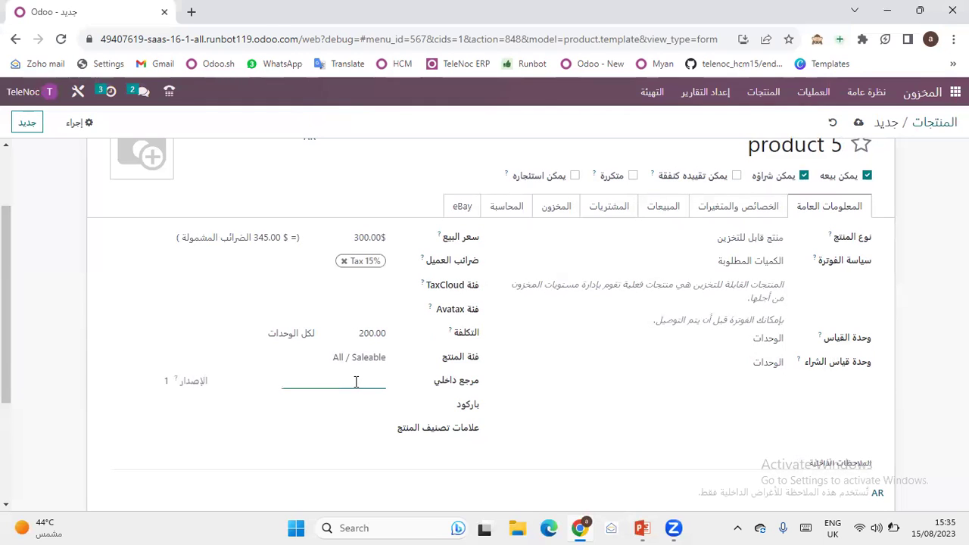
pyautogui.write('234567890')
pyautogui.press('Tab')
pyautogui.write('3456789')
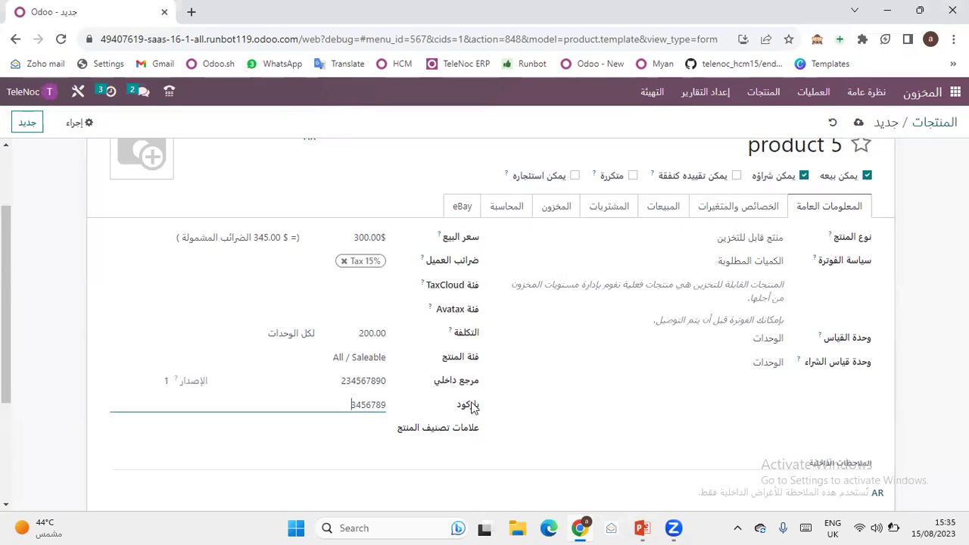
pyautogui.click(655, 442)
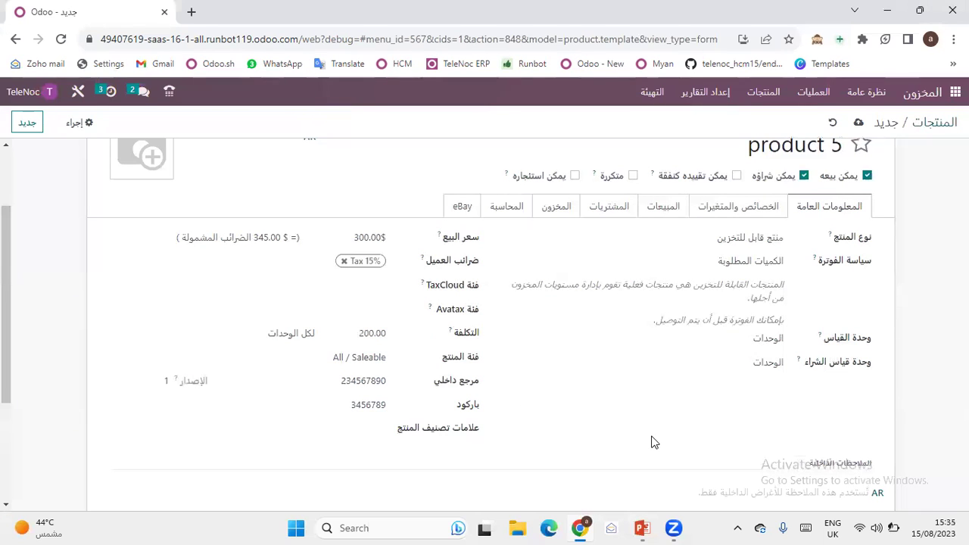
# Open the full search for the product's unit of measure and group the units by category (فئة)
pyautogui.click(832, 342)
pyautogui.click(759, 341)
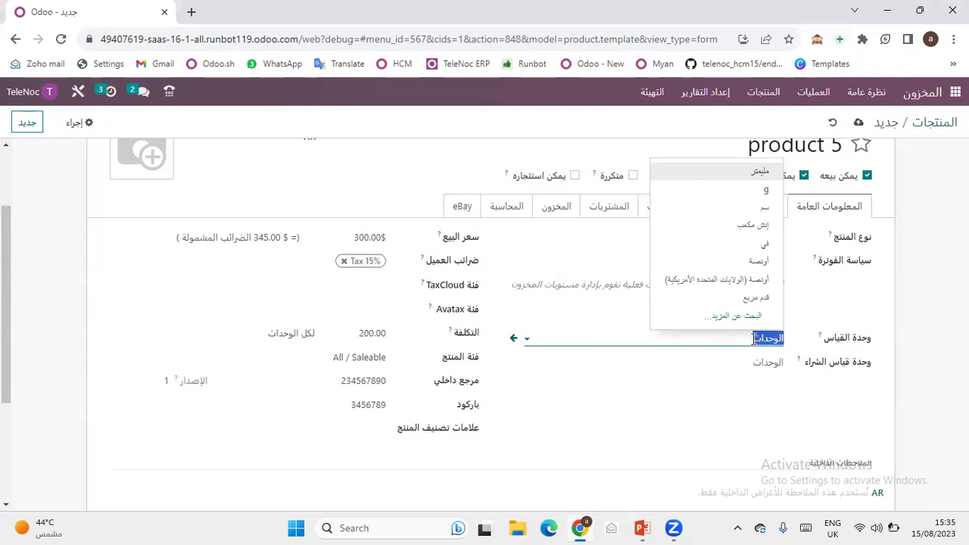
pyautogui.rightClick(722, 322)
pyautogui.press('Escape')
pyautogui.click(703, 318)
pyautogui.click(388, 176)
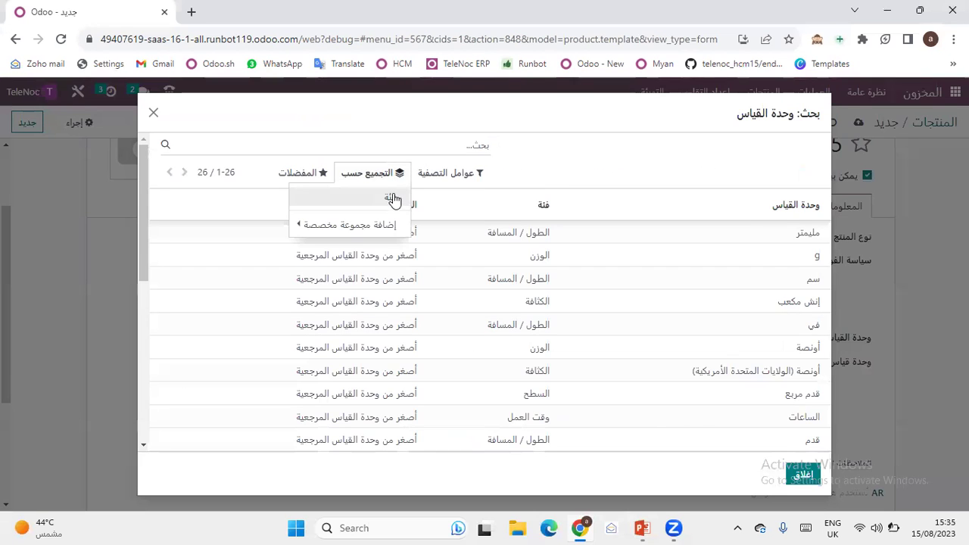
pyautogui.click(390, 197)
pyautogui.click(725, 160)
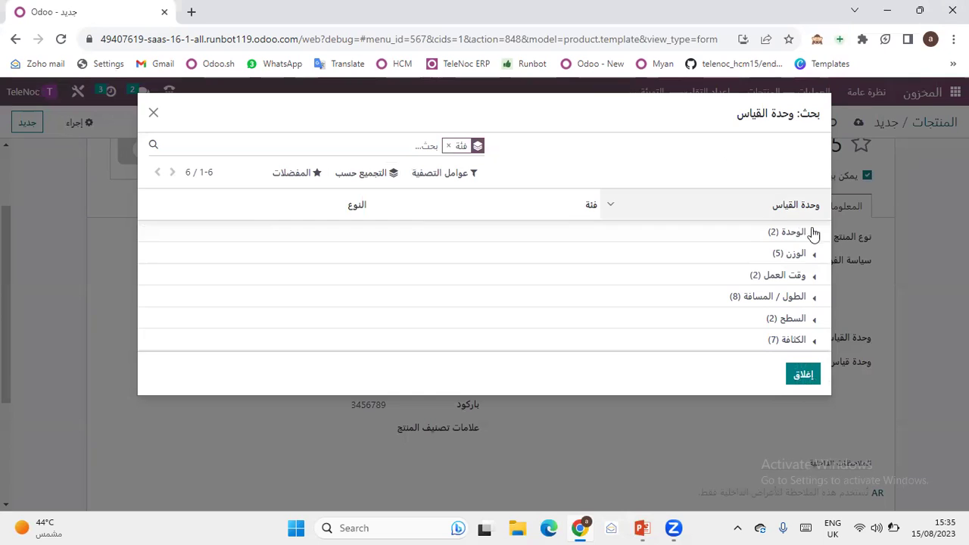
# Choose g from the weight category (الوزن) as the product's unit of measure
pyautogui.click(802, 316)
pyautogui.click(802, 317)
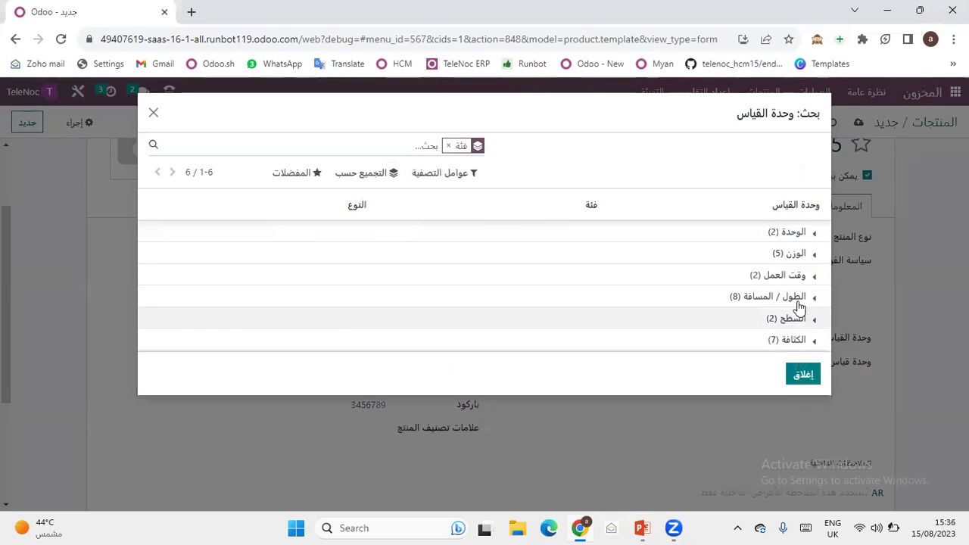
pyautogui.click(801, 257)
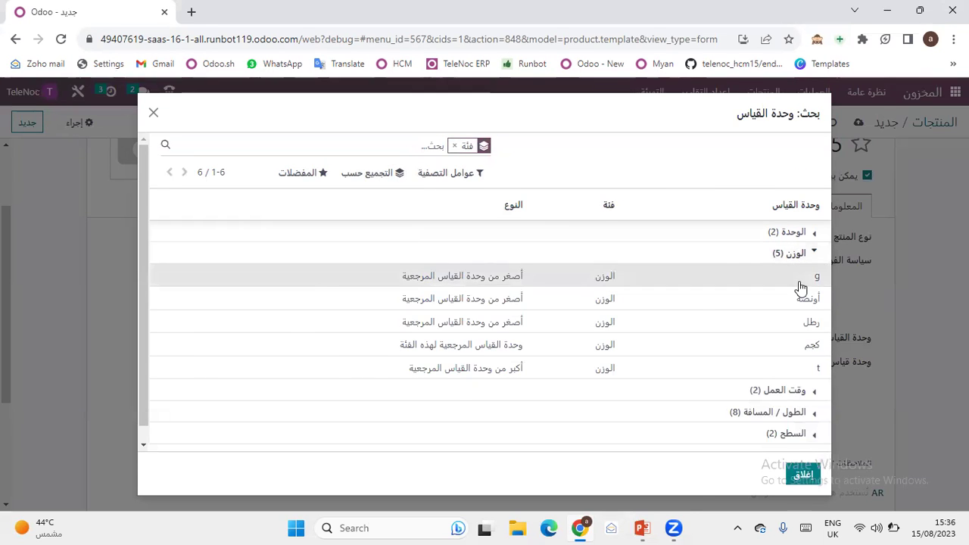
pyautogui.click(799, 282)
# Check the topic list in PowerPoint and return to the product form in Odoo
pyautogui.scroll(1, 911, 309)
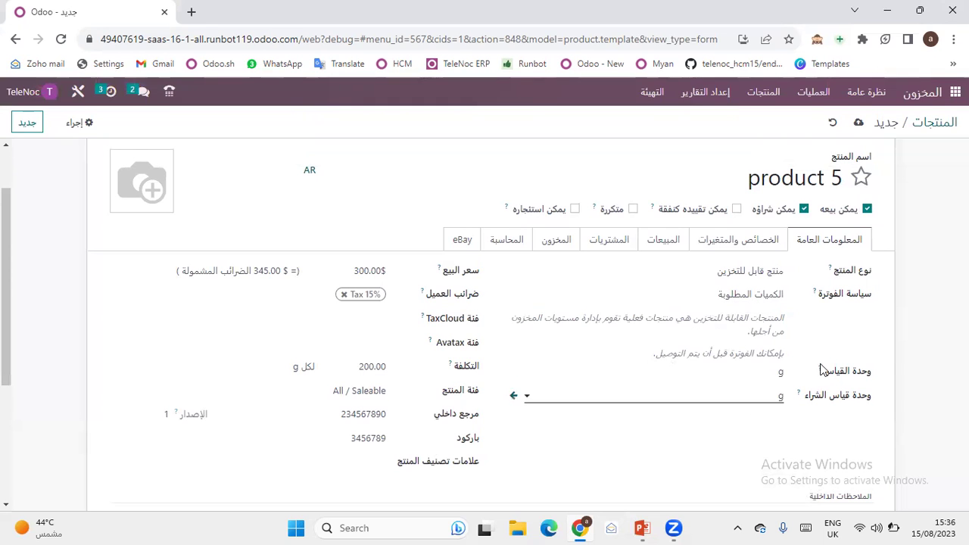
pyautogui.click(641, 527)
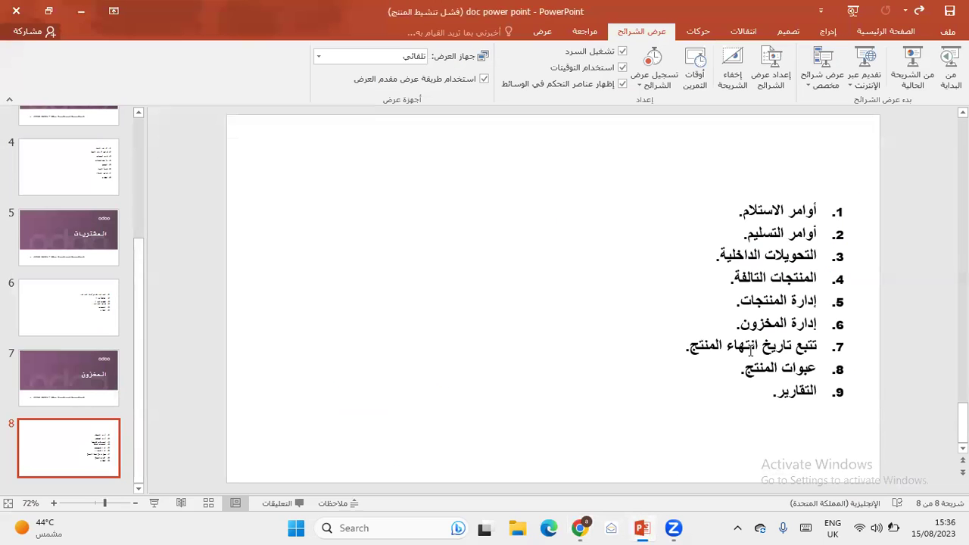
pyautogui.hotkey('alt', 'Tab')
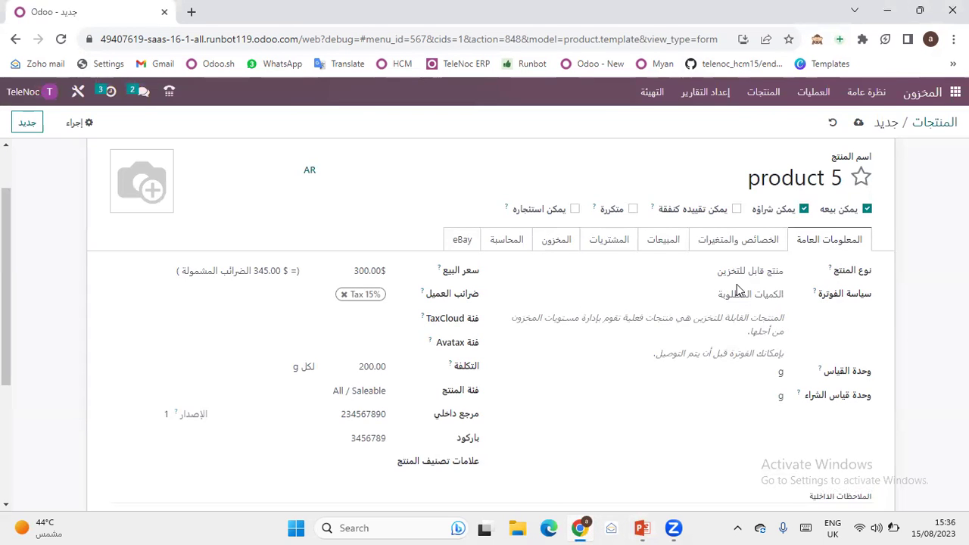
# In the product's inventory settings, track it by unique serial number (حسب الرقم التسلسلي الفريد) and enable the expiration date (تاريخ الانتهاء)
pyautogui.click(557, 241)
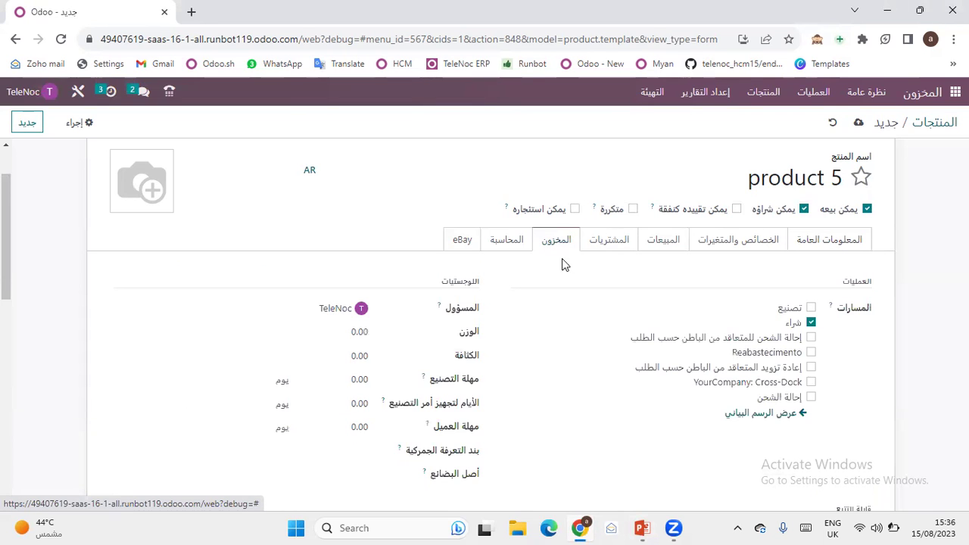
pyautogui.scroll(-2, 558, 363)
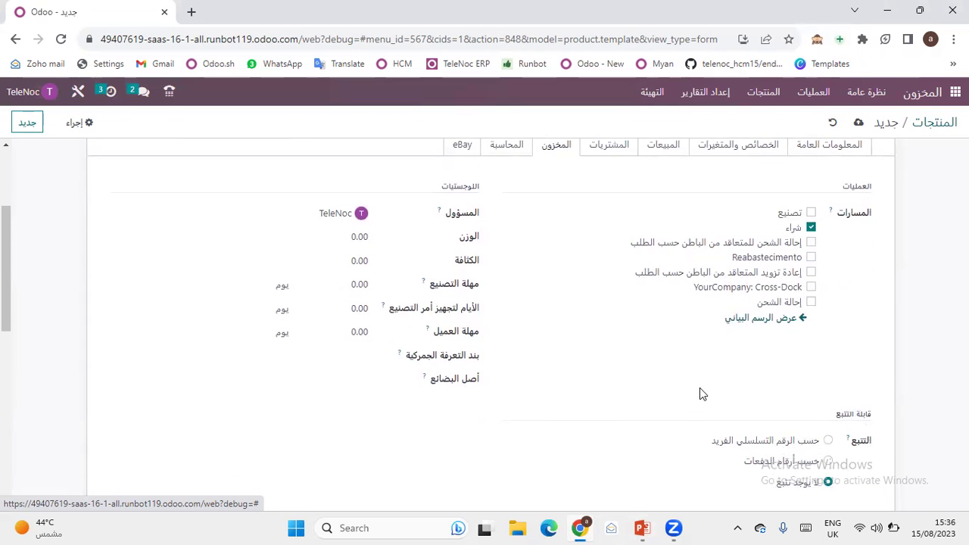
pyautogui.scroll(-2, 700, 388)
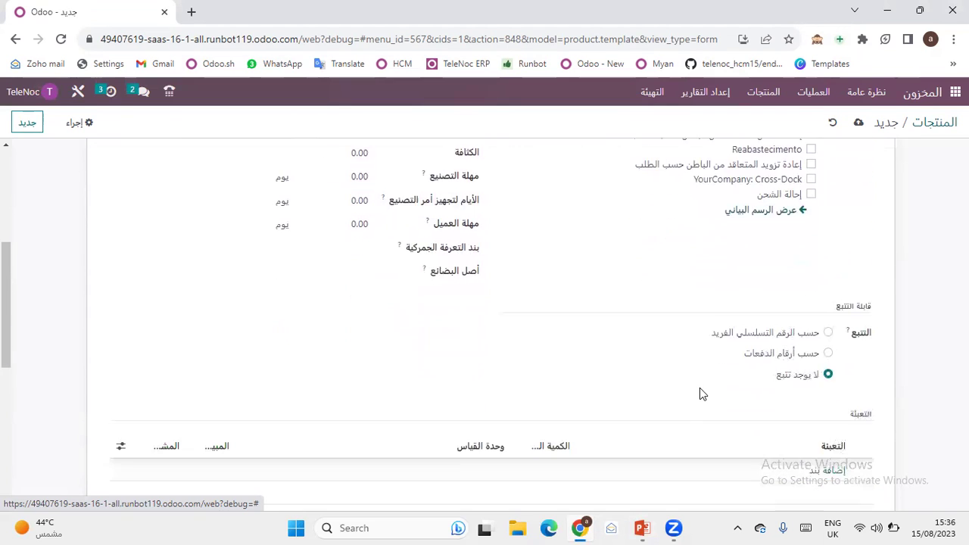
pyautogui.click(828, 326)
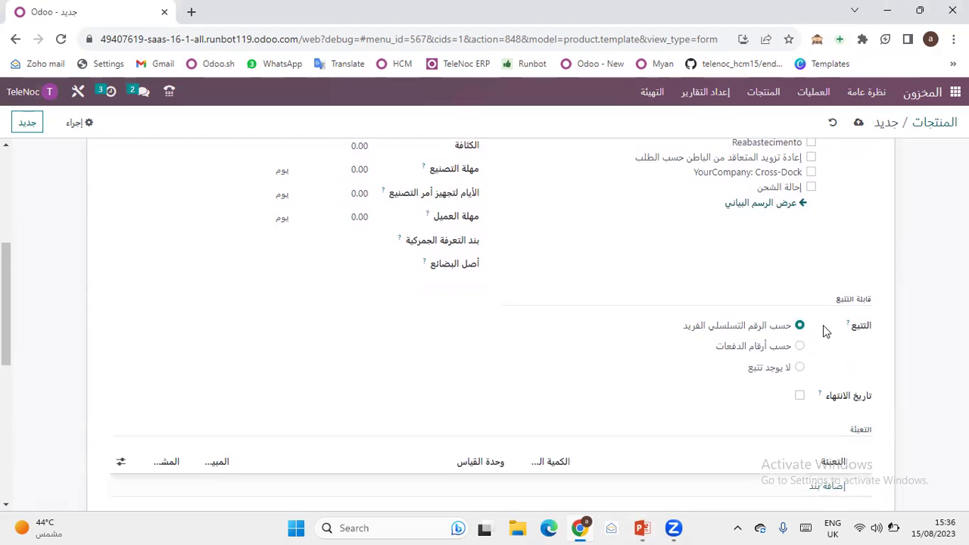
pyautogui.click(800, 397)
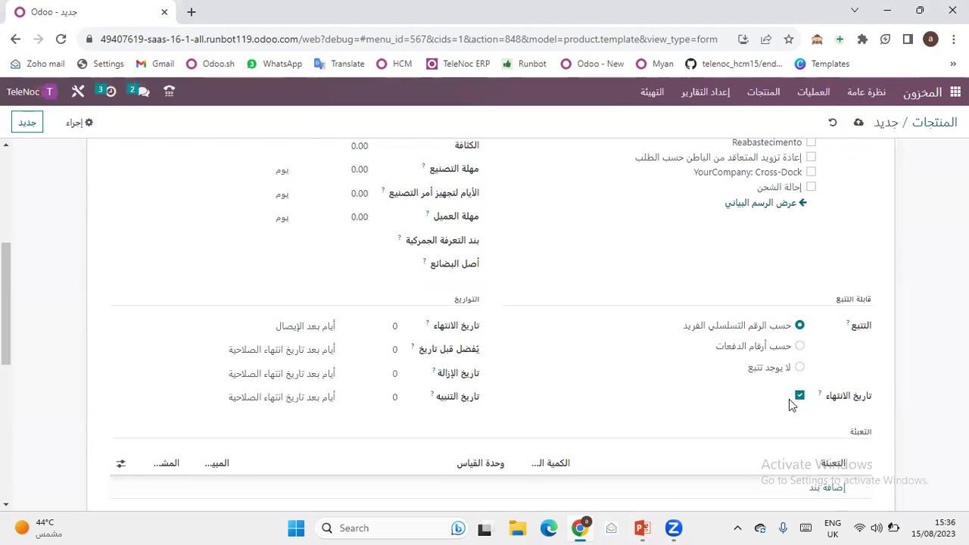
# Return to the general information (المعلومات العامة) of product 5 and try to save the product
pyautogui.click(384, 328)
pyautogui.click(551, 282)
pyautogui.scroll(5, 695, 267)
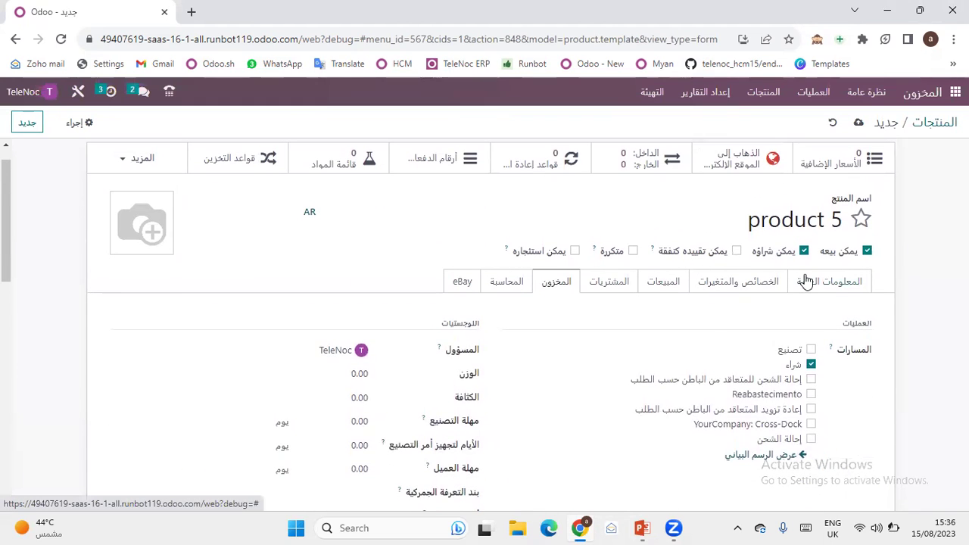
pyautogui.click(807, 281)
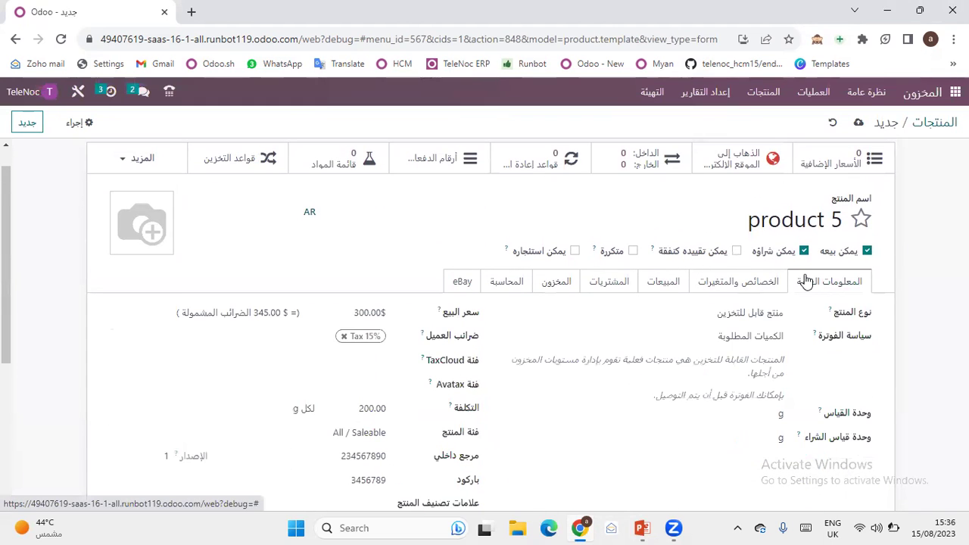
pyautogui.click(864, 128)
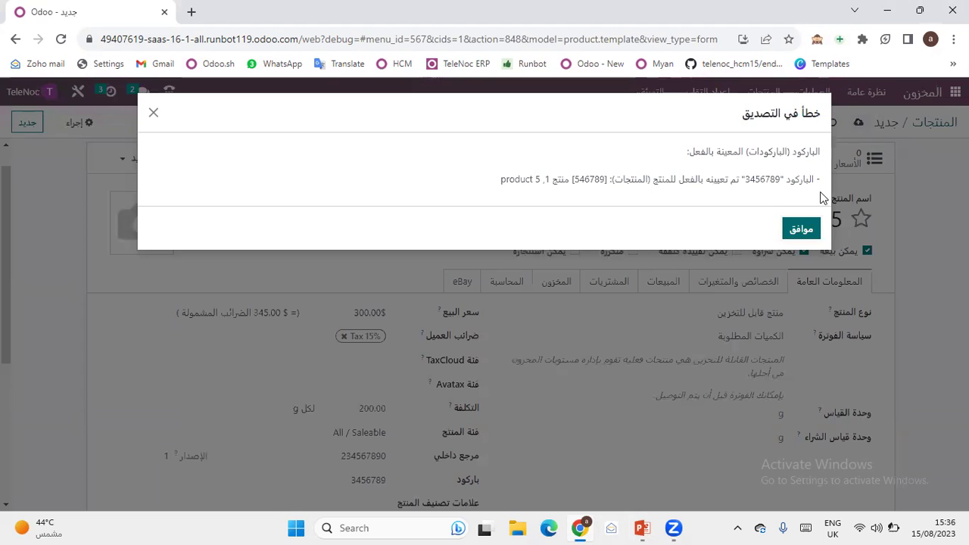
pyautogui.click(794, 226)
# Set the barcode (باركود) of product 5 to 333434 and save the product
pyautogui.scroll(-1, 475, 390)
pyautogui.doubleClick(356, 445)
pyautogui.write('333434')
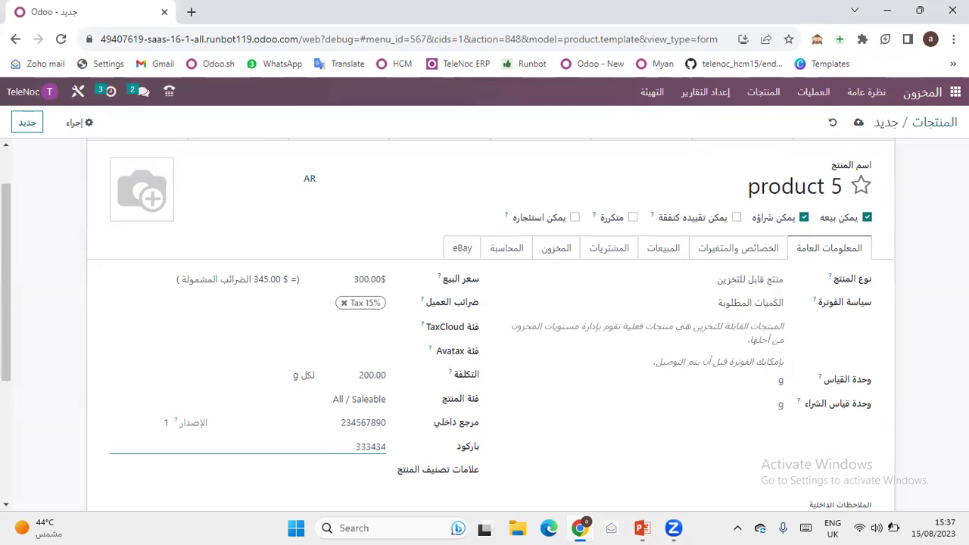
pyautogui.click(858, 122)
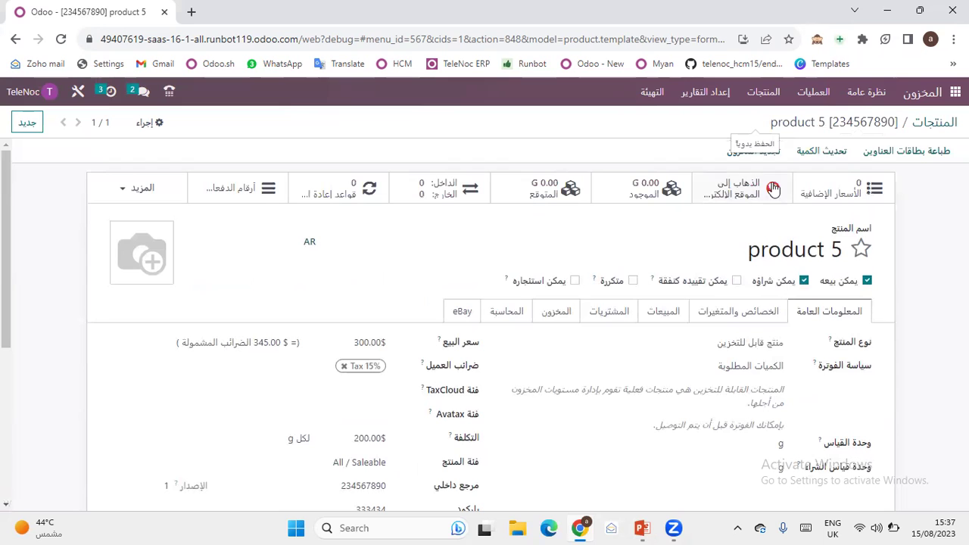
# Go back to the products list, check the topic list in PowerPoint and return to Odoo
pyautogui.click(932, 122)
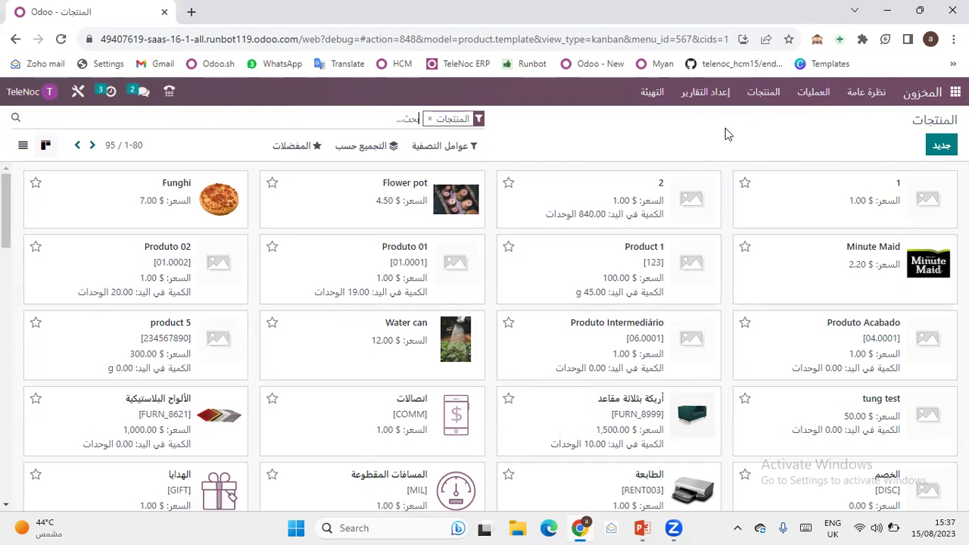
pyautogui.click(644, 524)
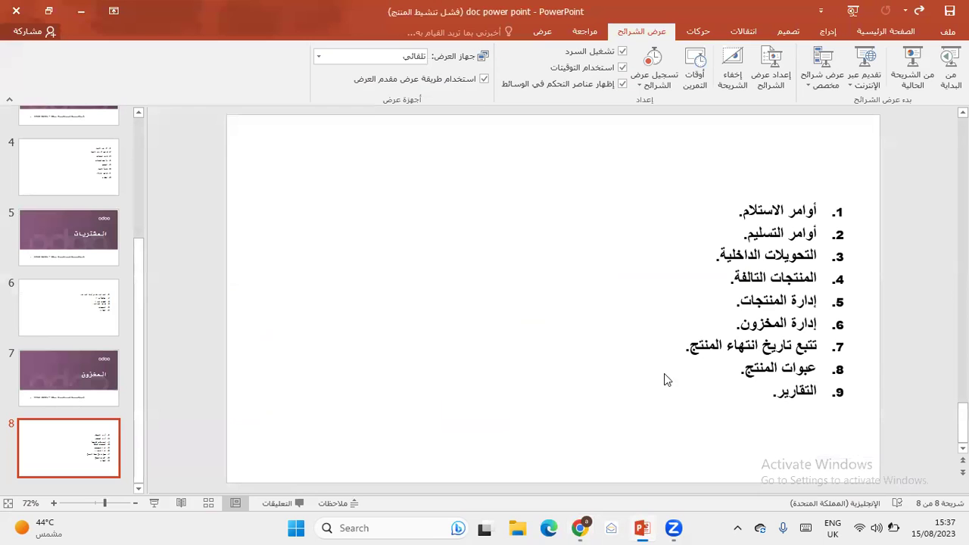
pyautogui.click(579, 527)
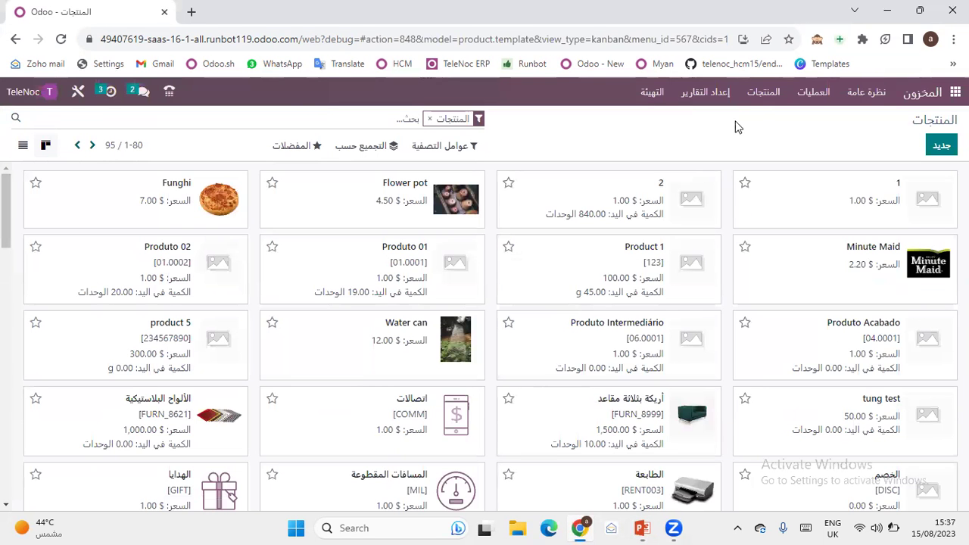
# Open the lots/serial numbers list (أرقام الدفعات/الأرقام التسلسلية) and group it by expiration date (تاريخ الانتهاء) instead of by product
pyautogui.click(762, 97)
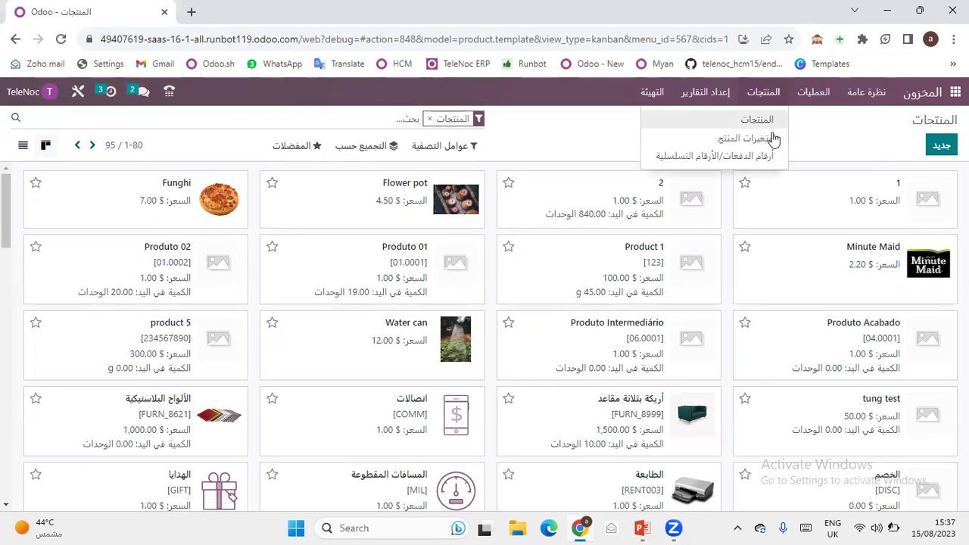
pyautogui.click(750, 159)
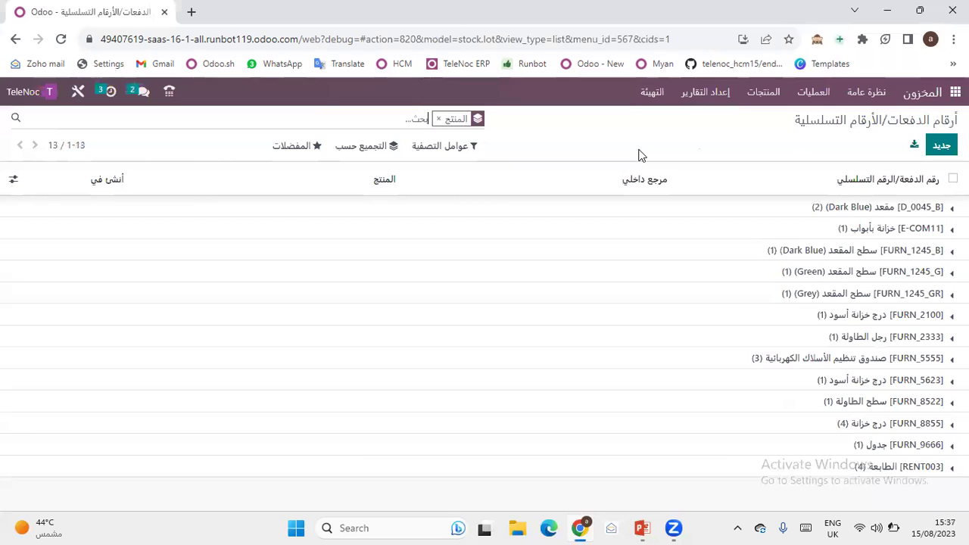
pyautogui.click(438, 120)
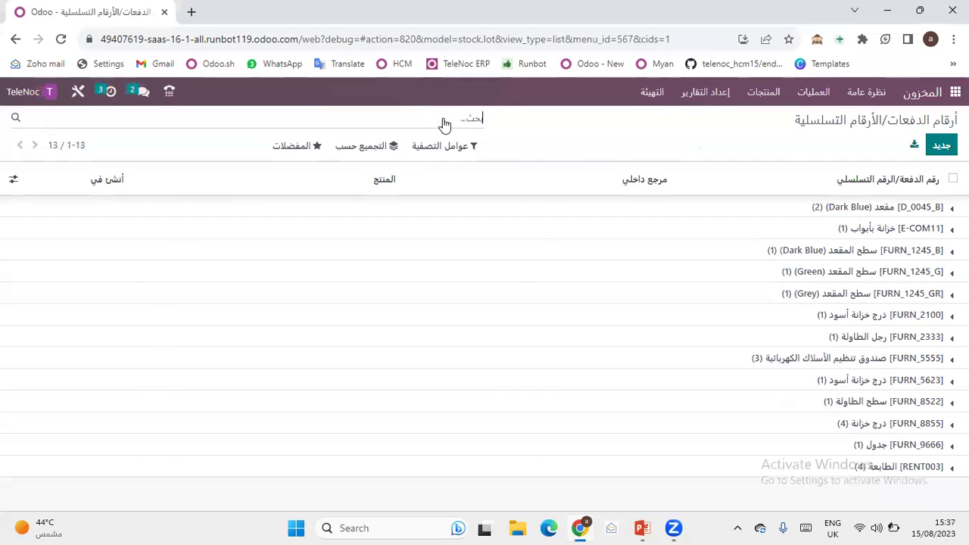
pyautogui.click(370, 146)
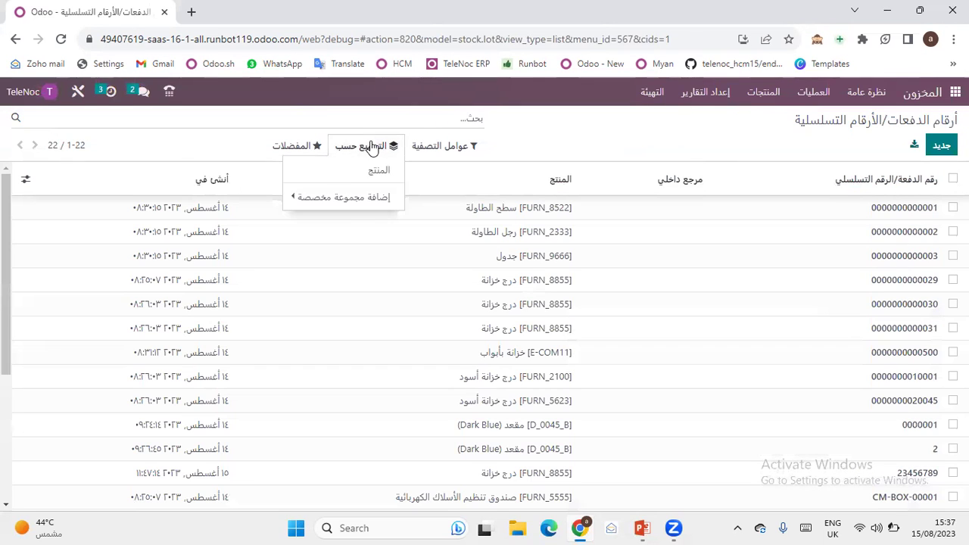
pyautogui.click(330, 203)
pyautogui.click(240, 201)
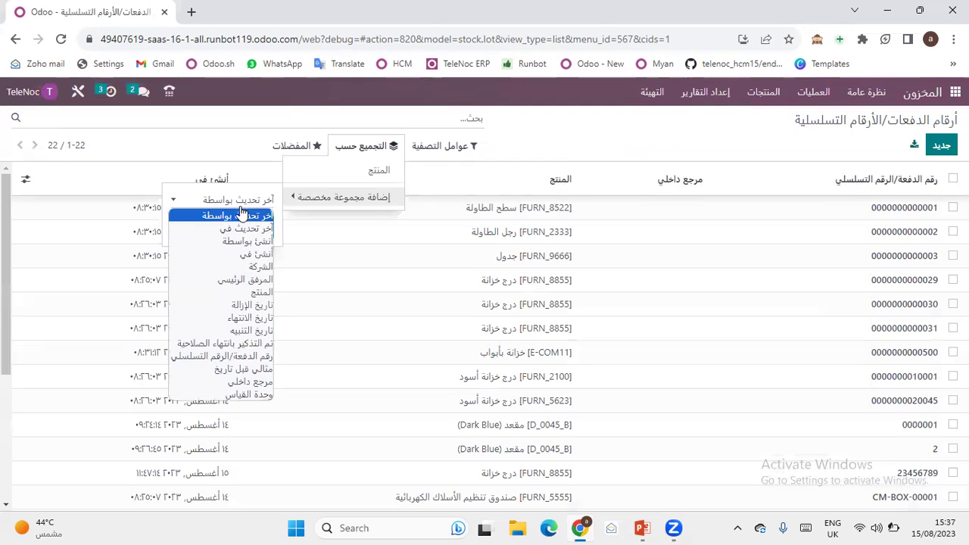
pyautogui.click(234, 317)
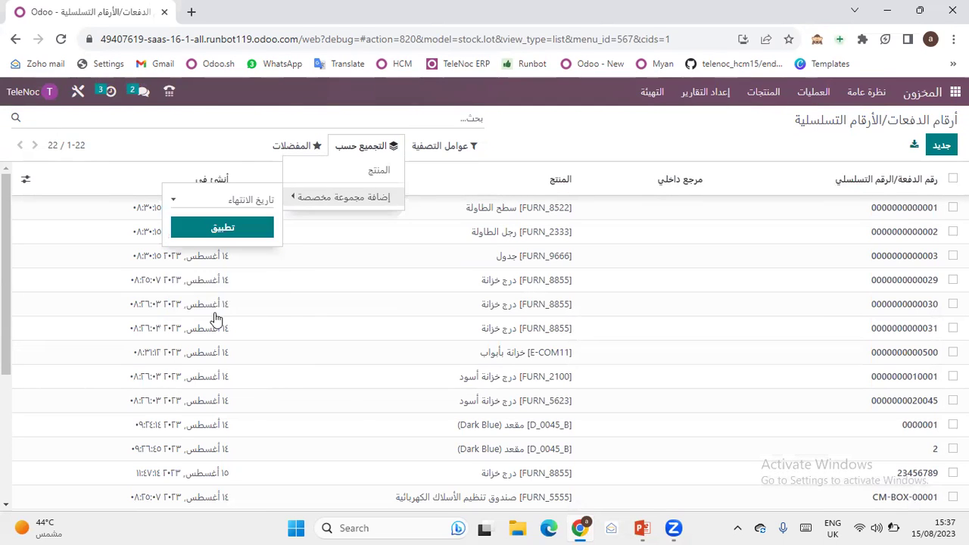
pyautogui.click(257, 231)
pyautogui.click(776, 291)
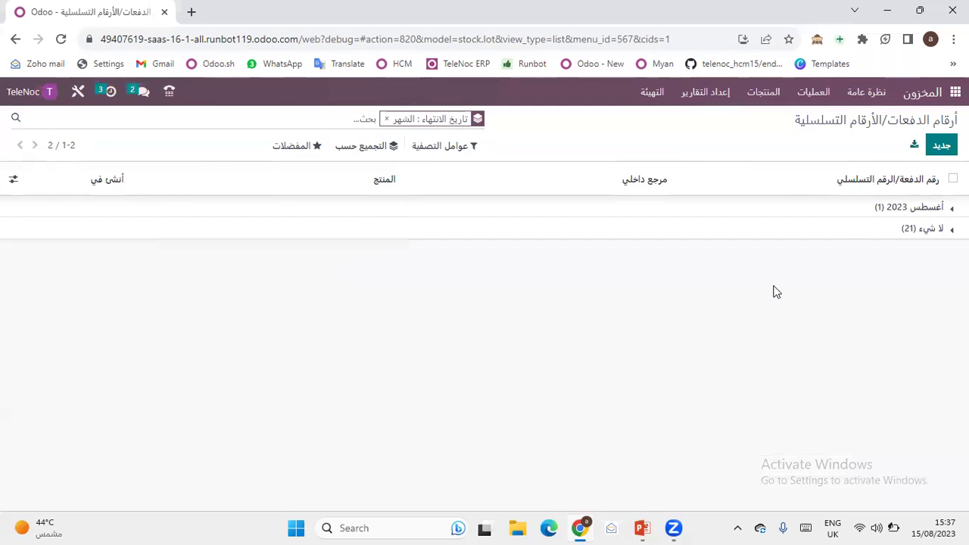
pyautogui.click(897, 211)
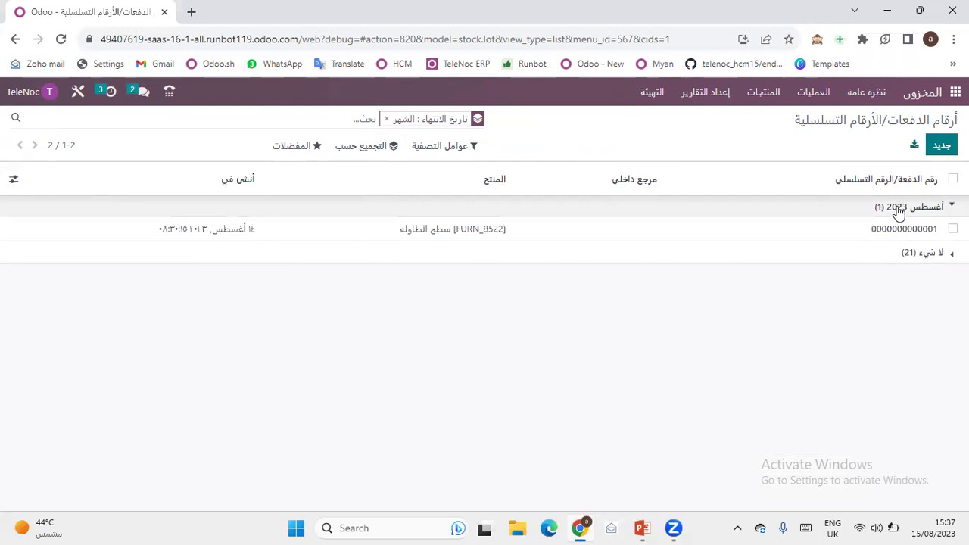
pyautogui.click(866, 235)
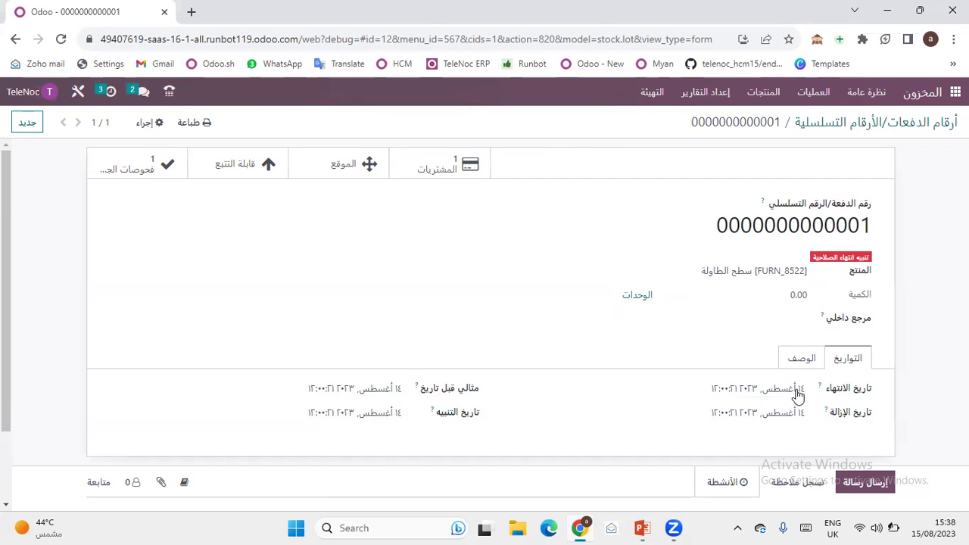
pyautogui.click(860, 127)
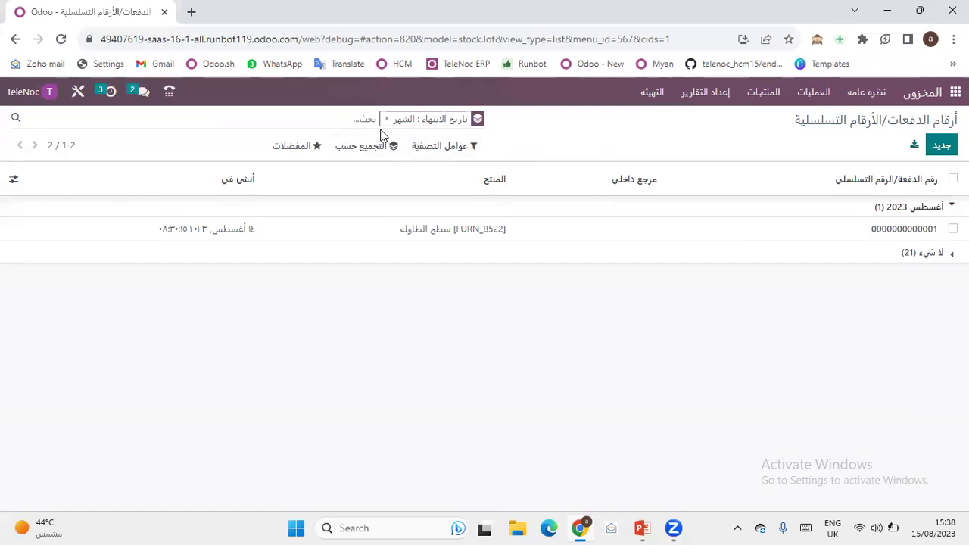
# Replace the expiration date grouping with the expiration alerts filter (تنبيهات انتهاء الصلاحية)
pyautogui.click(385, 119)
pyautogui.click(456, 146)
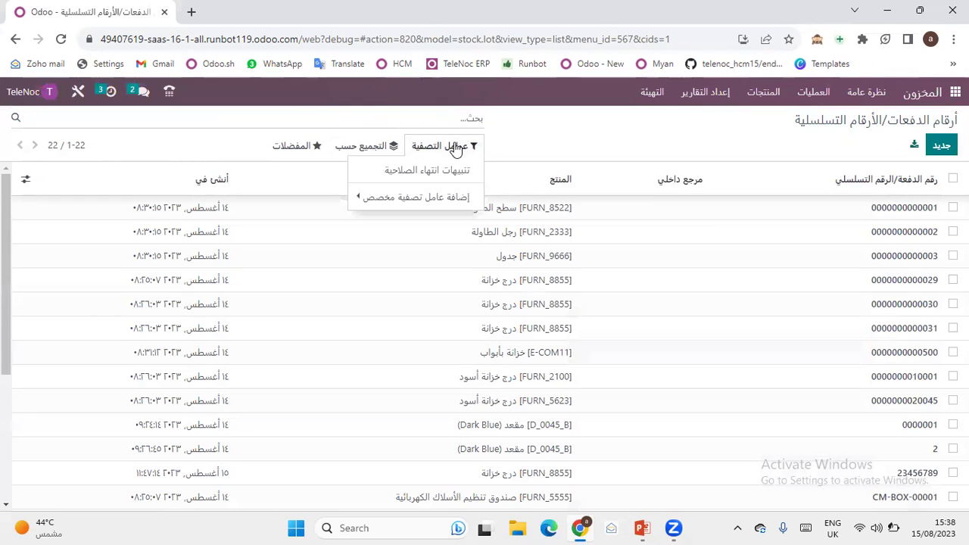
pyautogui.click(465, 172)
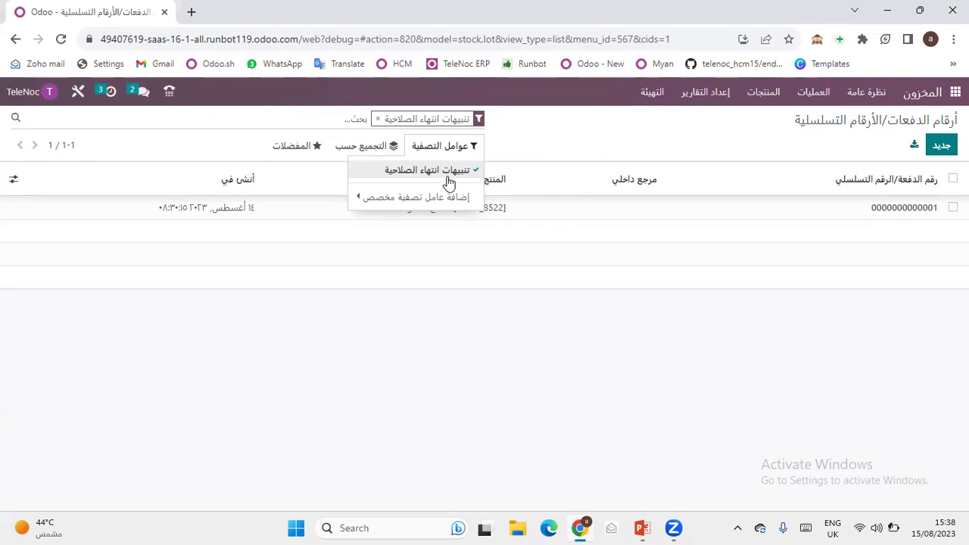
pyautogui.click(595, 342)
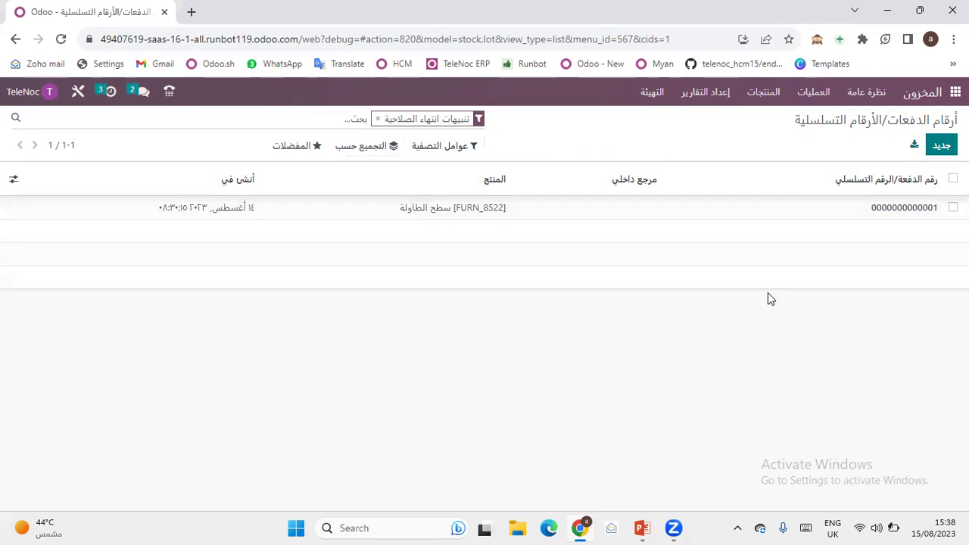
# Open the inventory adjustments (تعديلات المخزون) and group the stock lines by location (الموقع)
pyautogui.click(926, 97)
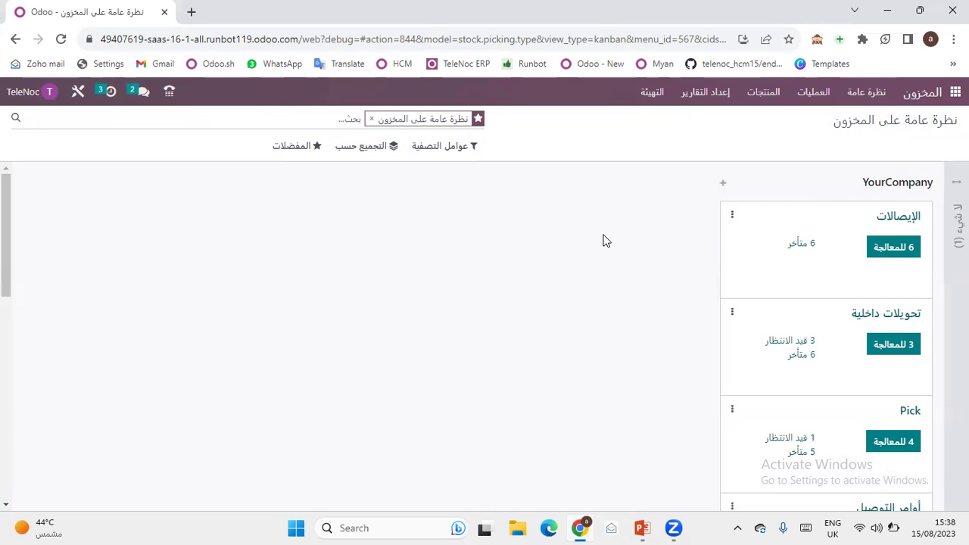
pyautogui.click(816, 95)
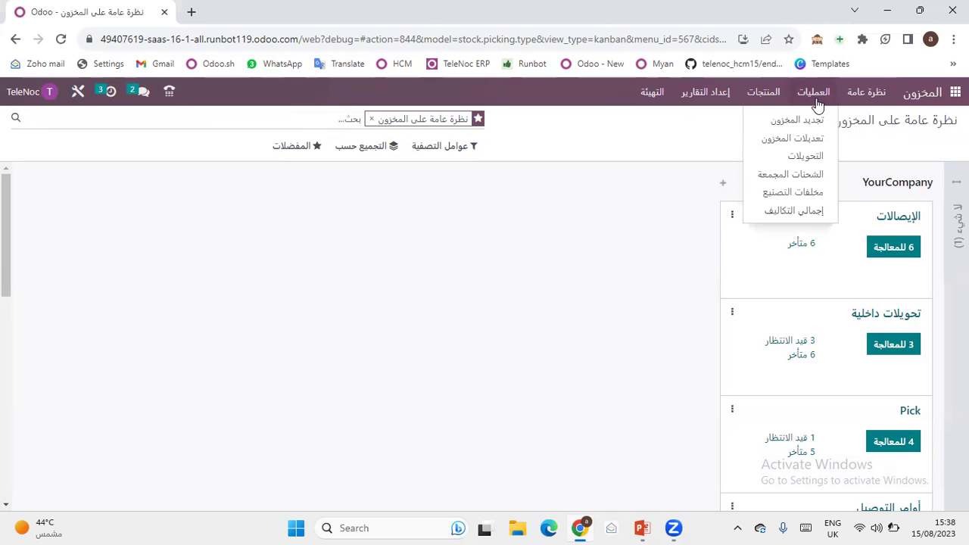
pyautogui.click(806, 139)
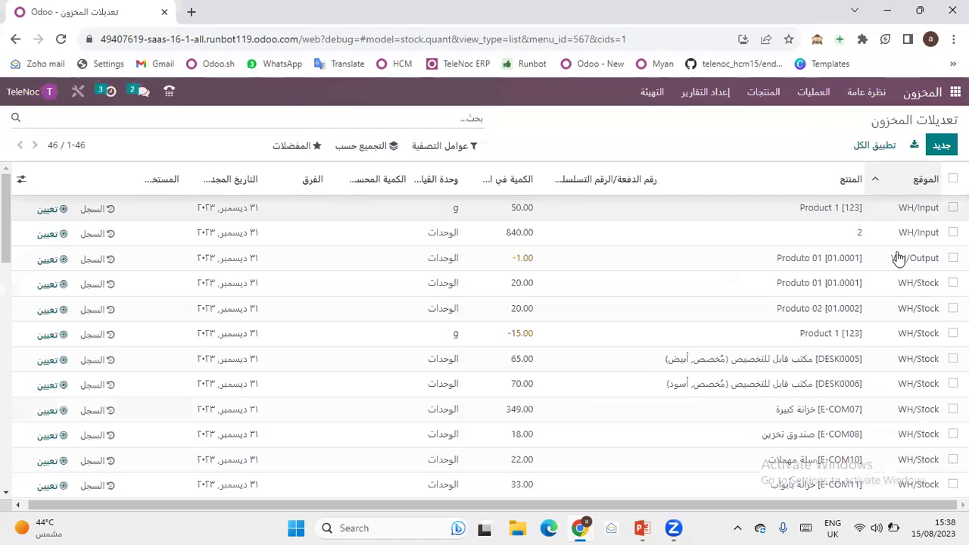
pyautogui.click(374, 147)
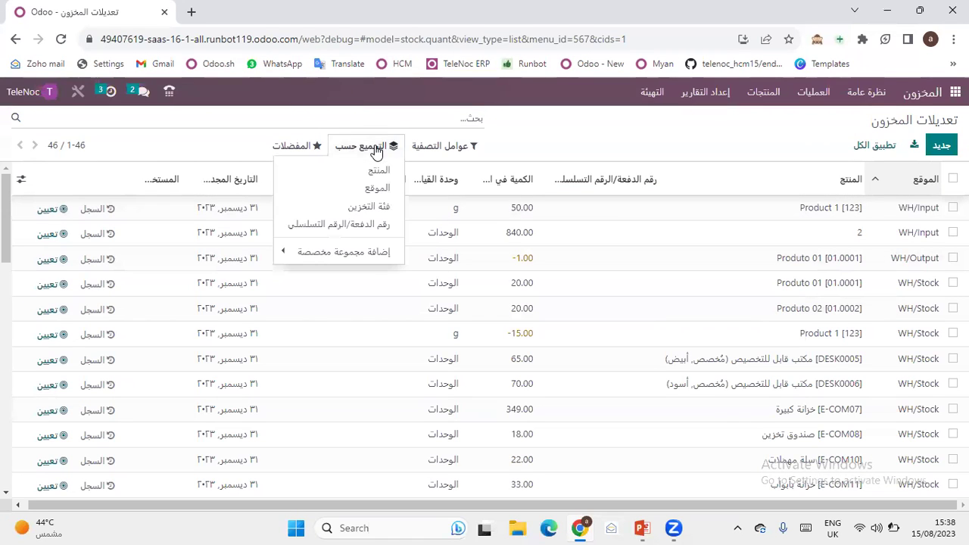
pyautogui.click(381, 192)
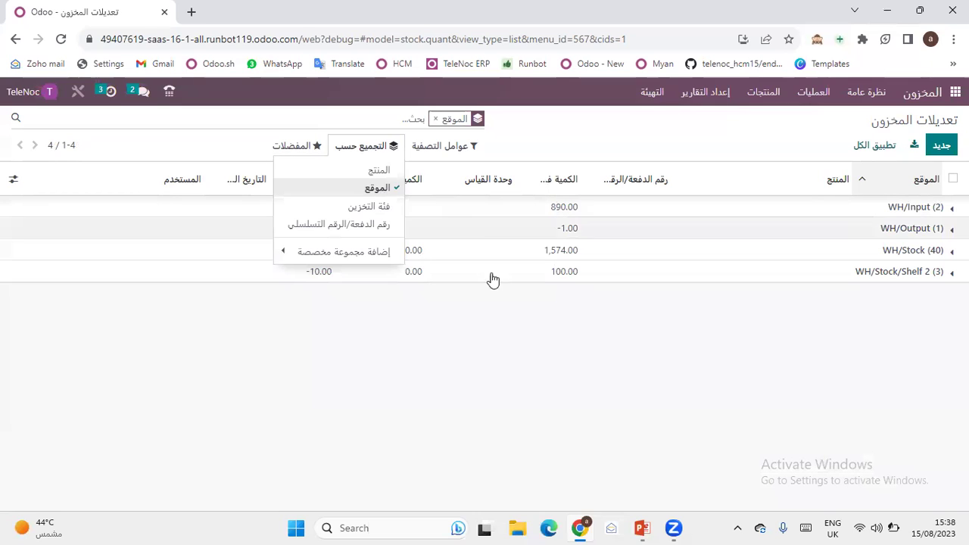
pyautogui.click(717, 361)
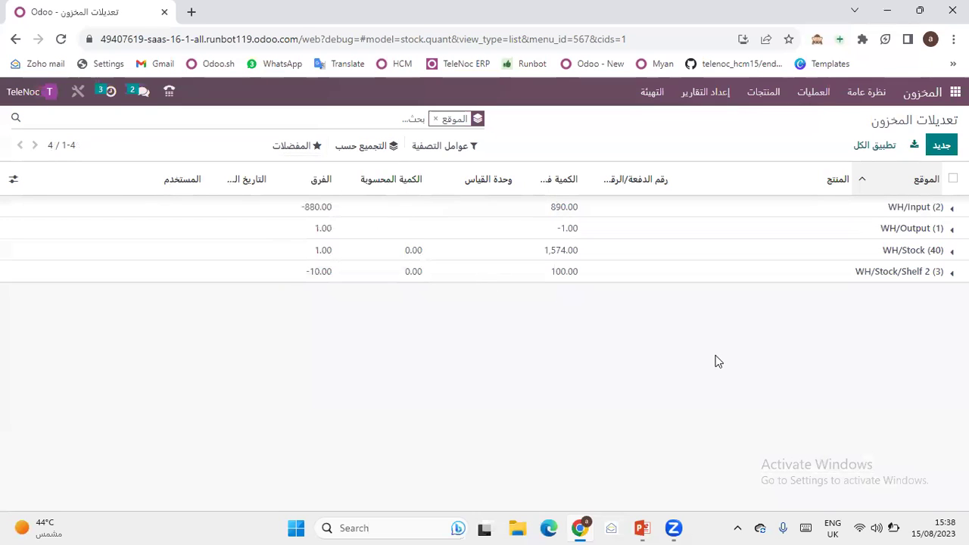
# Set the counted quantity of Produto 01 in WH/Stock to 30, apply the adjustment and collapse the WH/Stock group
pyautogui.click(919, 251)
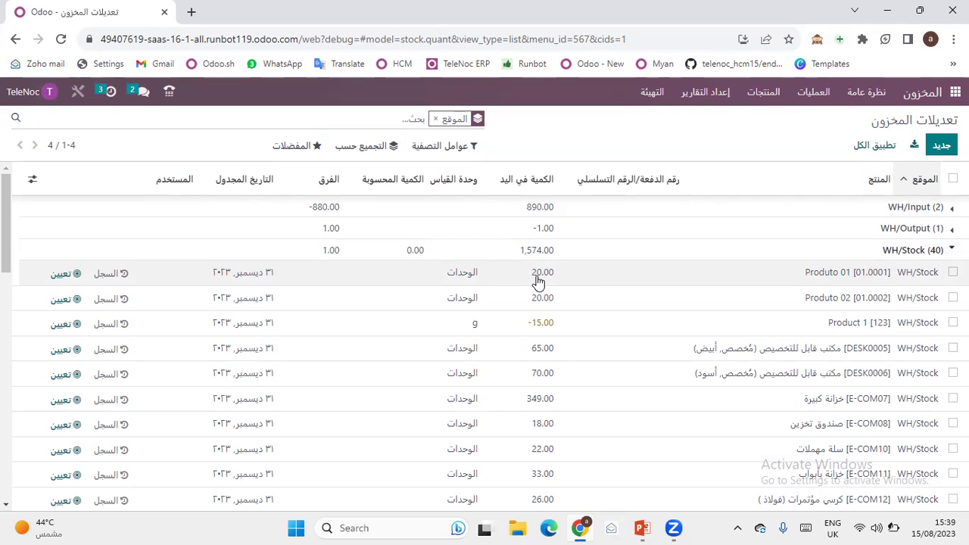
pyautogui.click(407, 287)
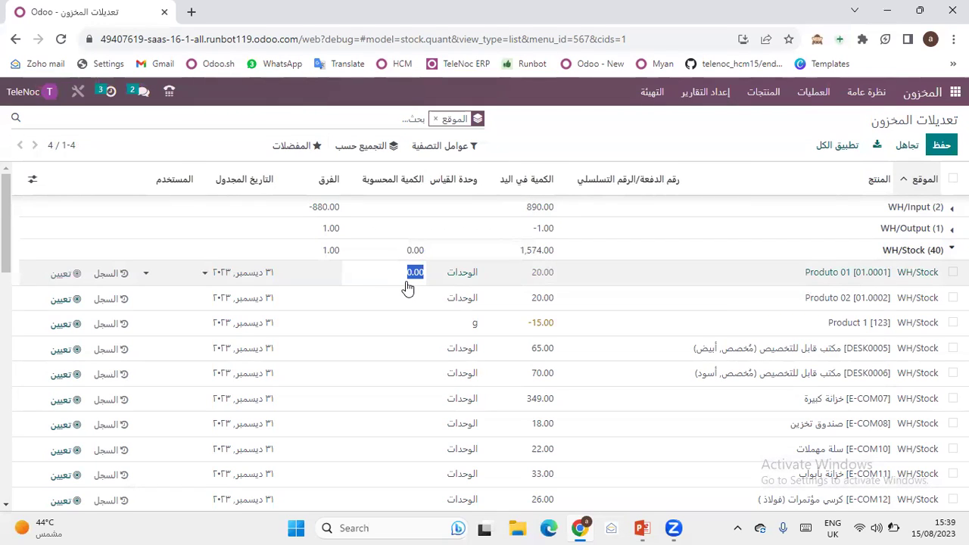
pyautogui.write('30')
pyautogui.click(549, 134)
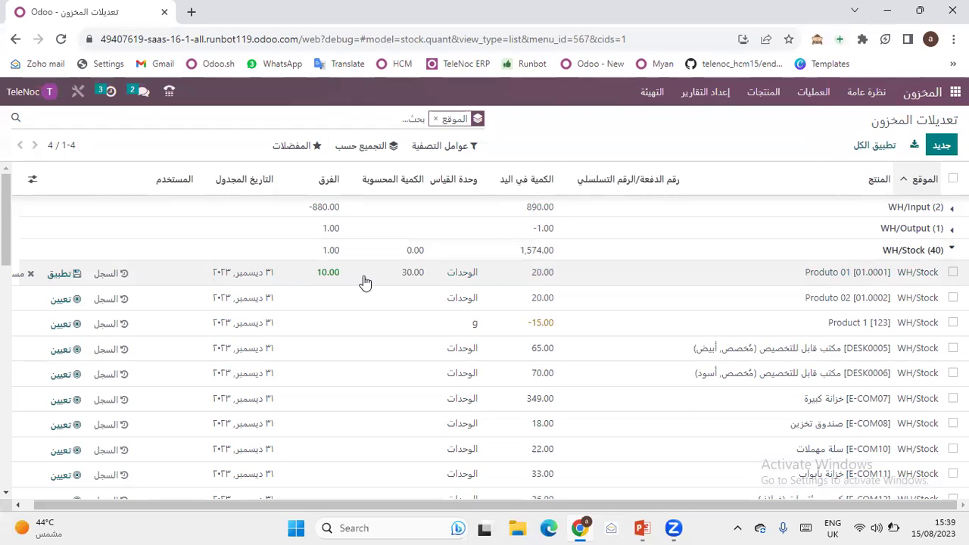
pyautogui.click(64, 274)
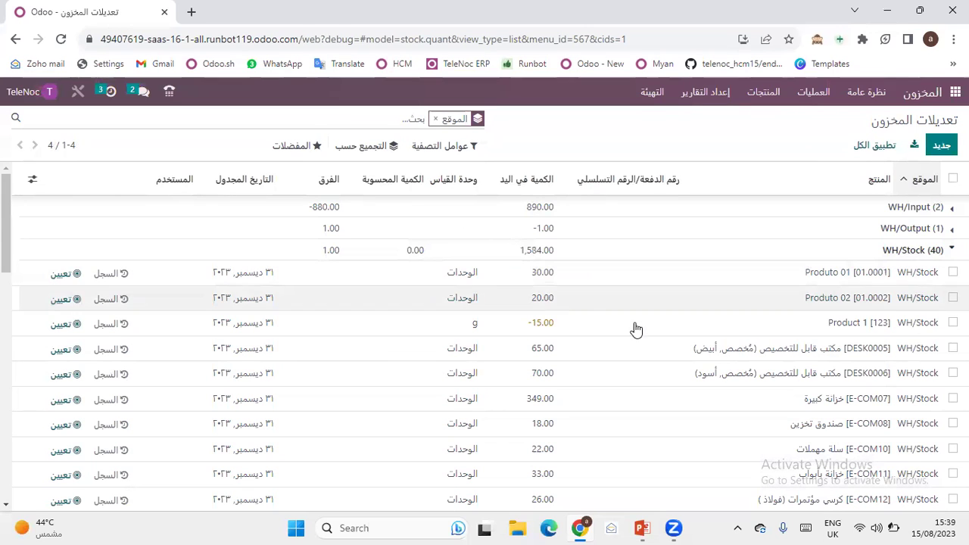
pyautogui.click(882, 249)
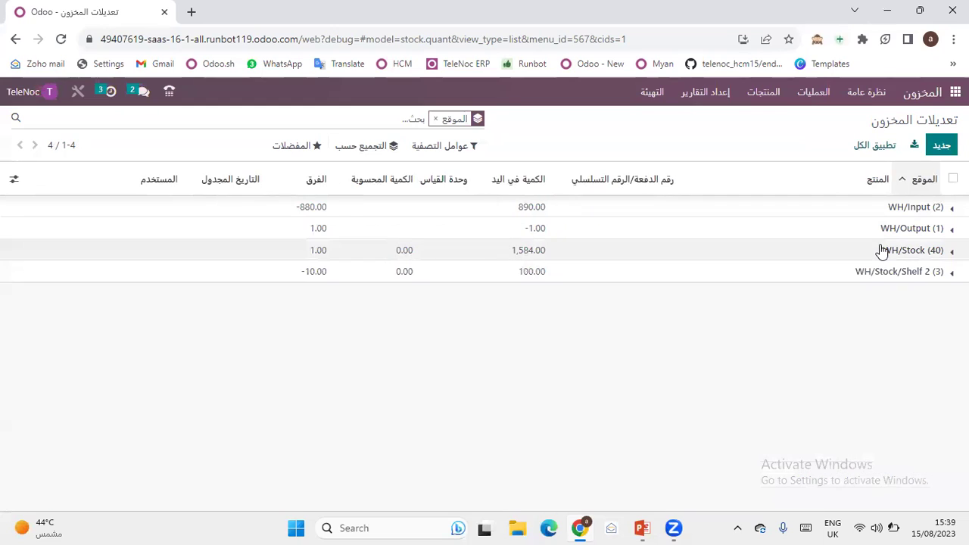
# View the inventory report (المخزون) and open the moves history report (سجل الحركات)
pyautogui.click(721, 92)
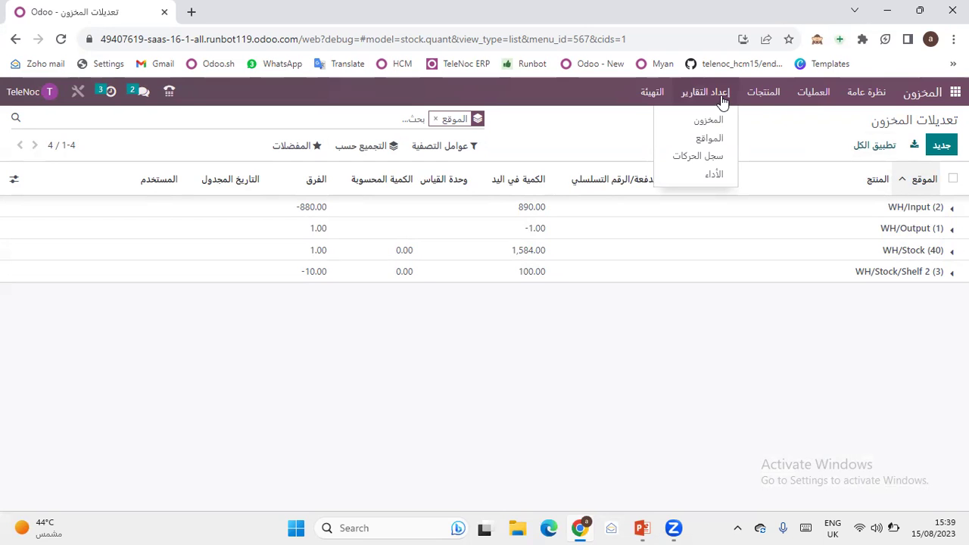
pyautogui.click(722, 123)
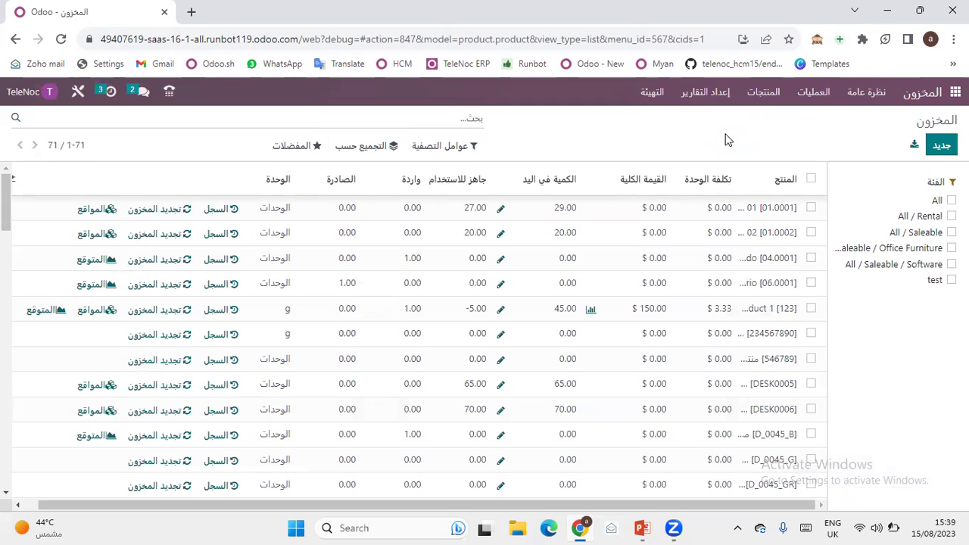
pyautogui.click(652, 92)
pyautogui.click(715, 98)
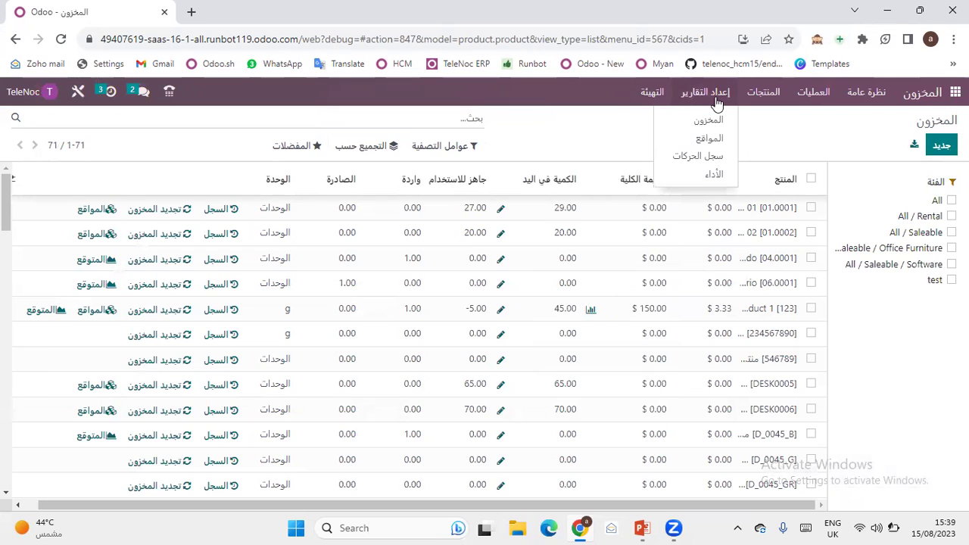
pyautogui.click(714, 159)
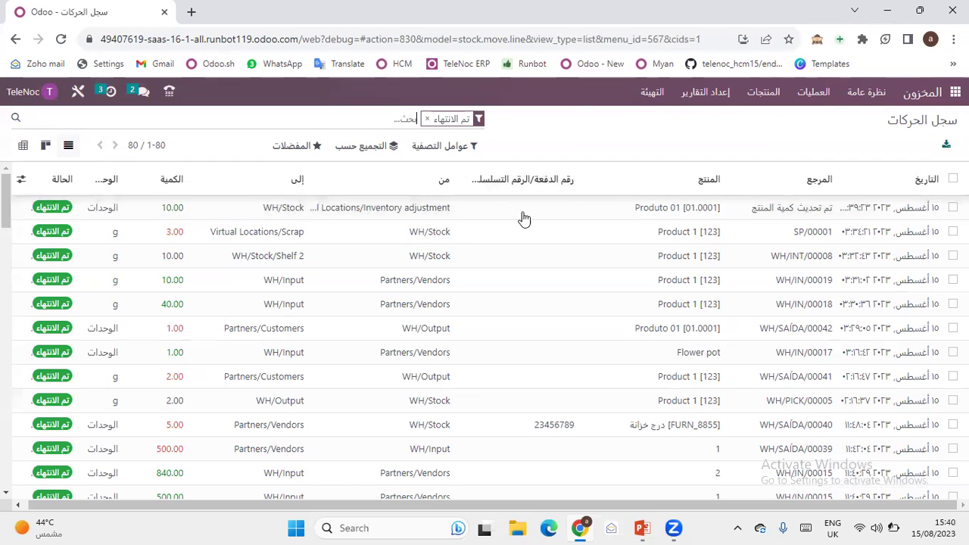
pyautogui.click(802, 97)
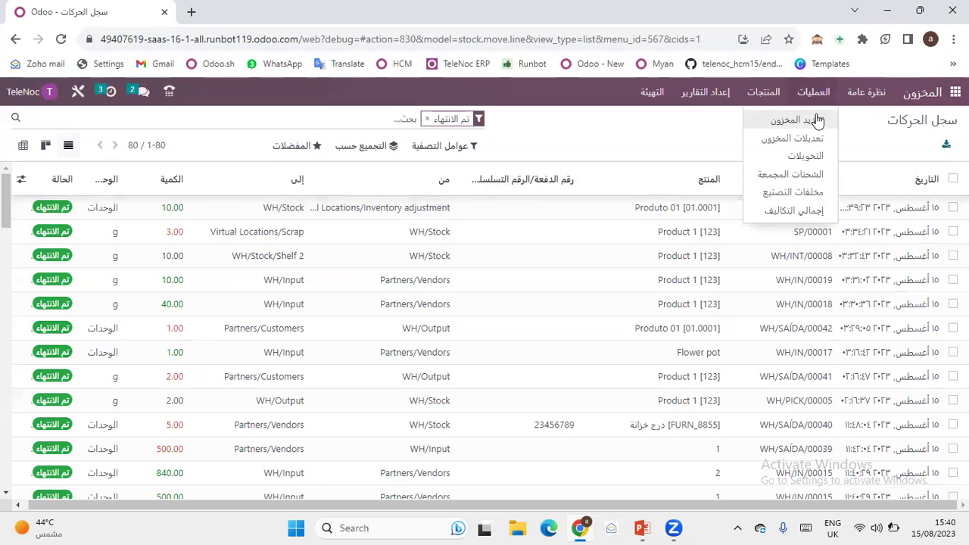
pyautogui.click(626, 151)
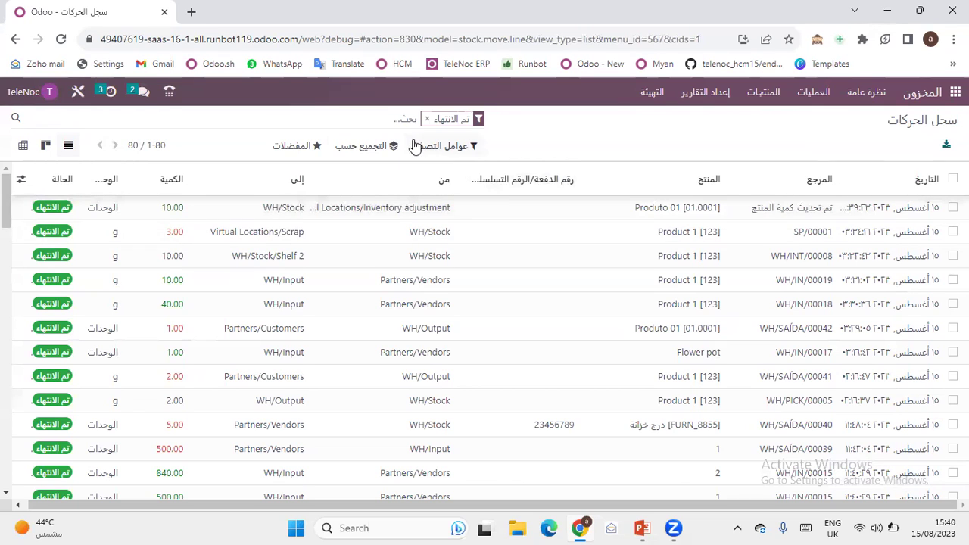
# Group the moves history by product (المنتج) and check the Produto 01 group
pyautogui.click(389, 148)
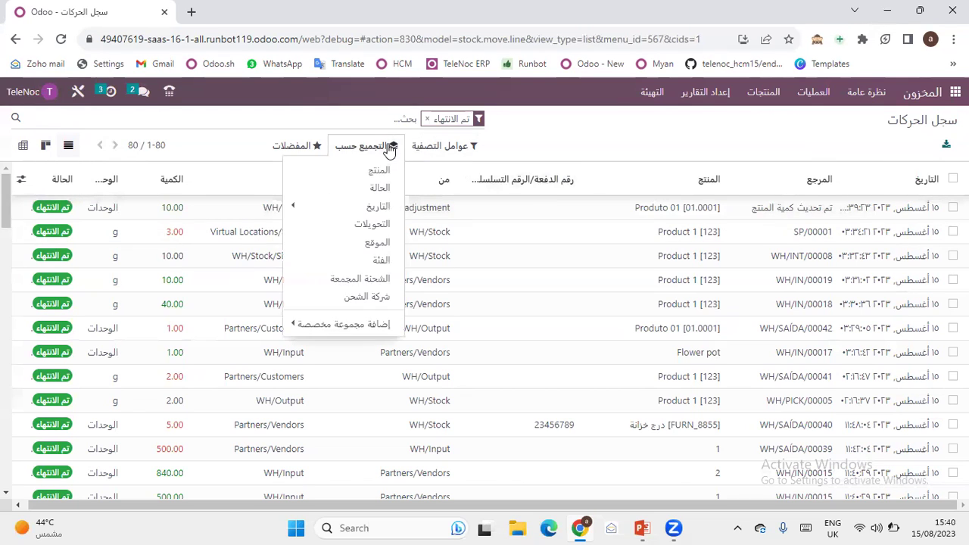
pyautogui.click(379, 170)
pyautogui.click(643, 141)
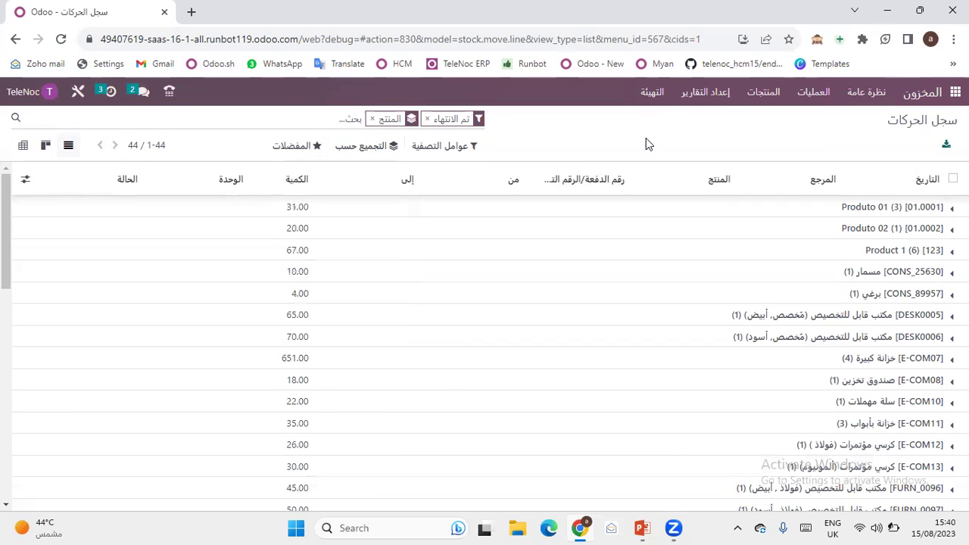
pyautogui.click(904, 212)
pyautogui.click(904, 215)
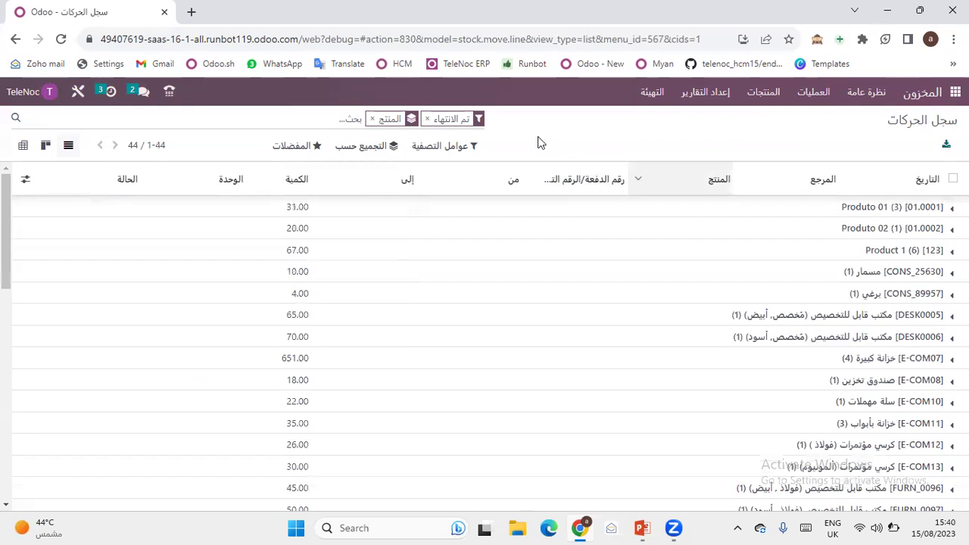
# Replace the product grouping with grouping by location (الموقع), view the moves under WH/Stock and collapse that group
pyautogui.click(371, 119)
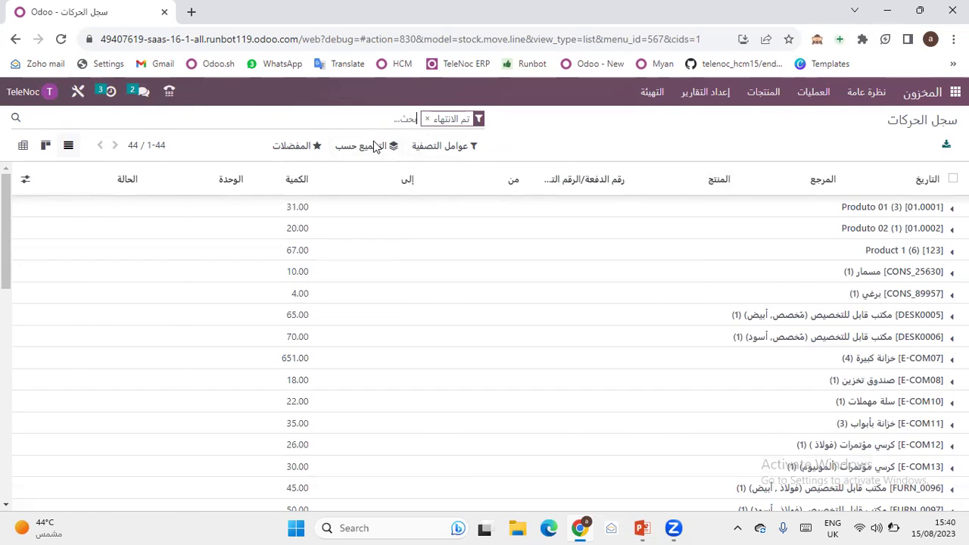
pyautogui.click(376, 146)
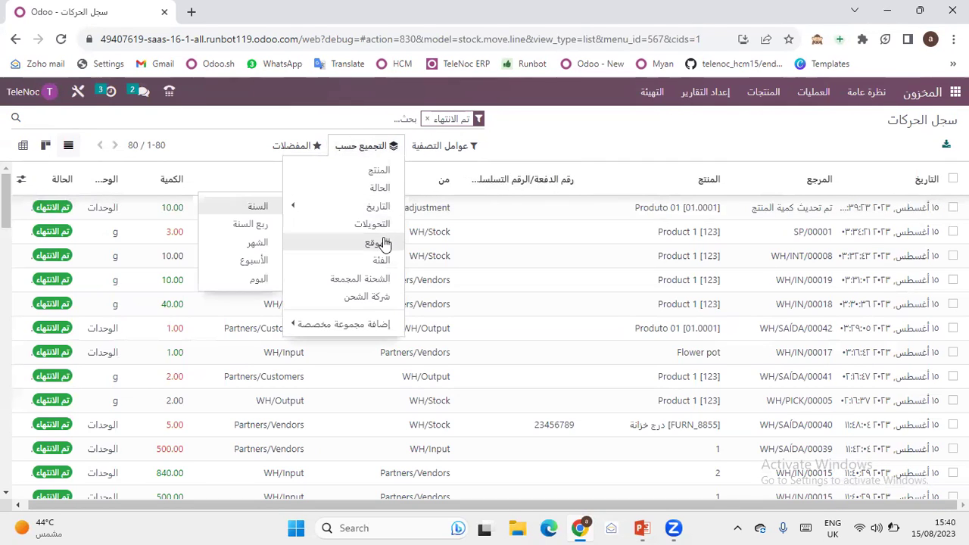
pyautogui.click(340, 243)
pyautogui.click(630, 142)
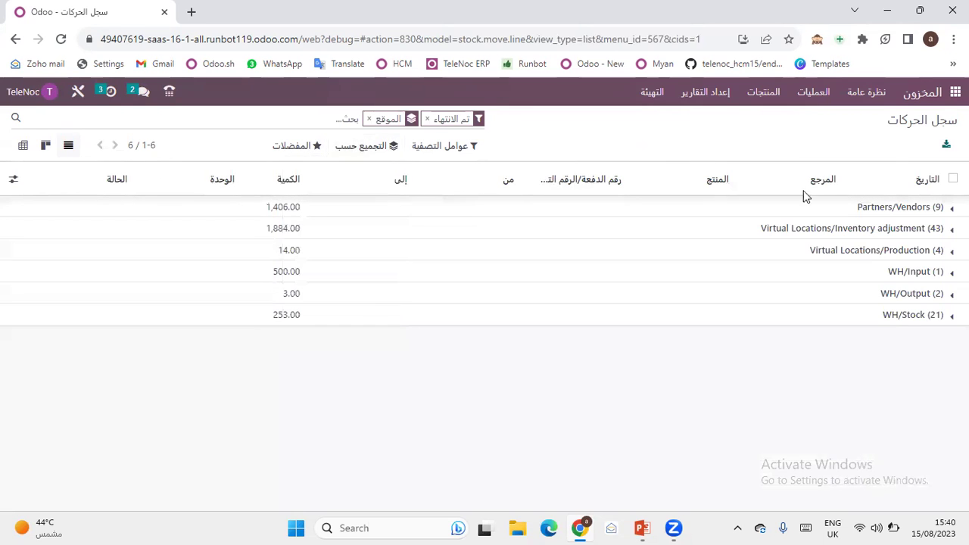
pyautogui.click(885, 315)
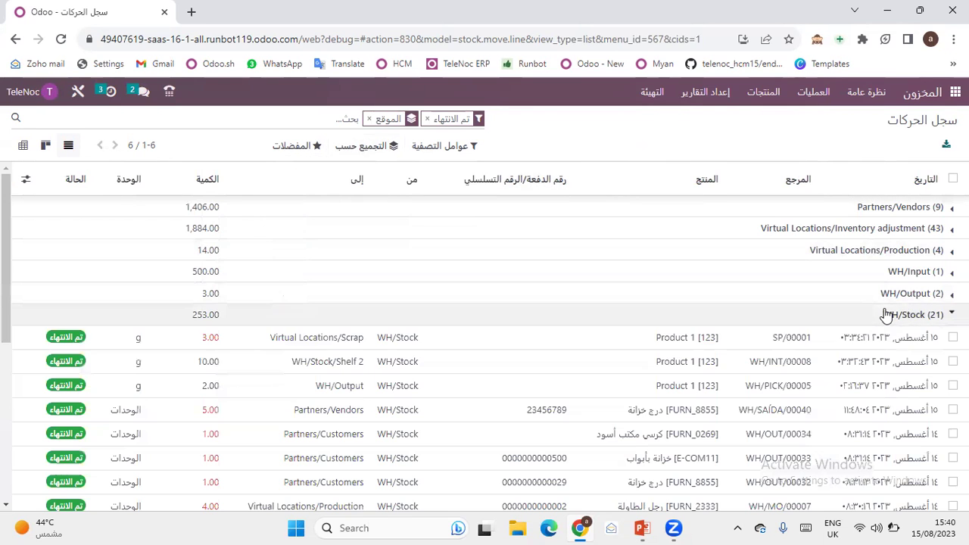
pyautogui.click(840, 315)
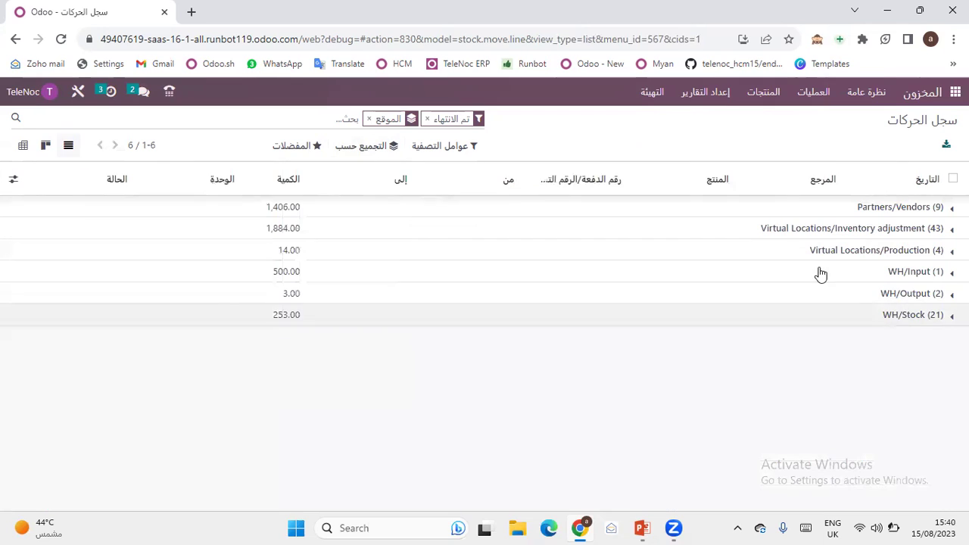
# Leave the grouped moves history, open the locations report (المواقع) and group its stock lines by location (الموقع)
pyautogui.click(723, 97)
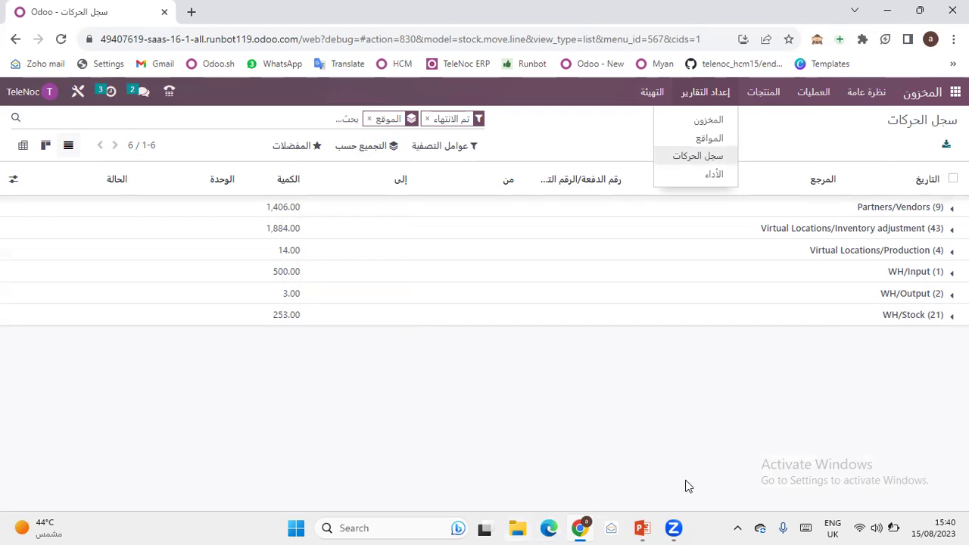
pyautogui.press('Return')
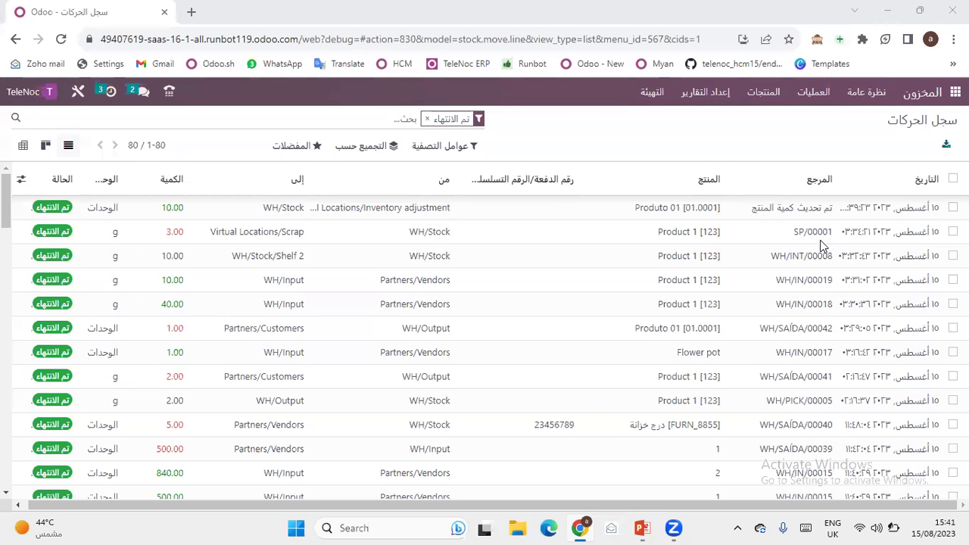
pyautogui.click(723, 101)
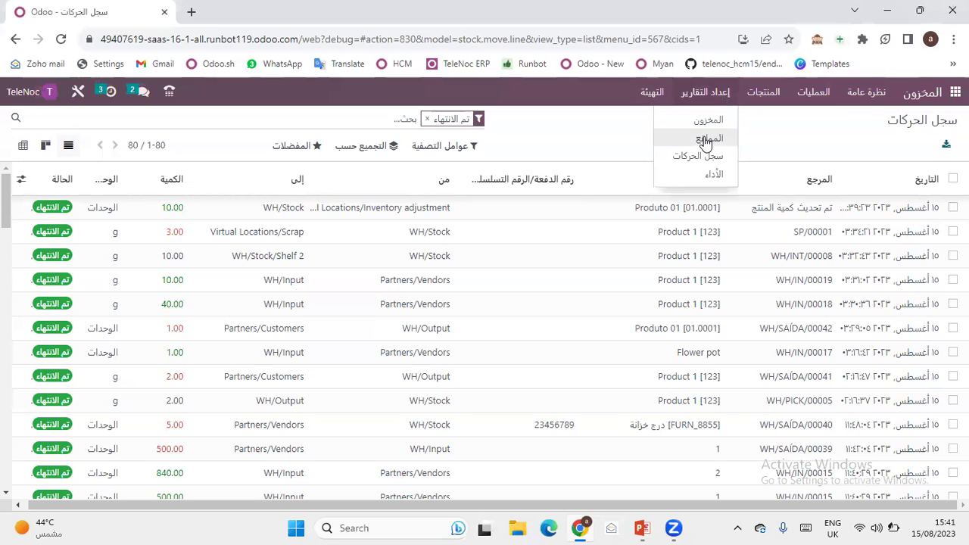
pyautogui.click(705, 139)
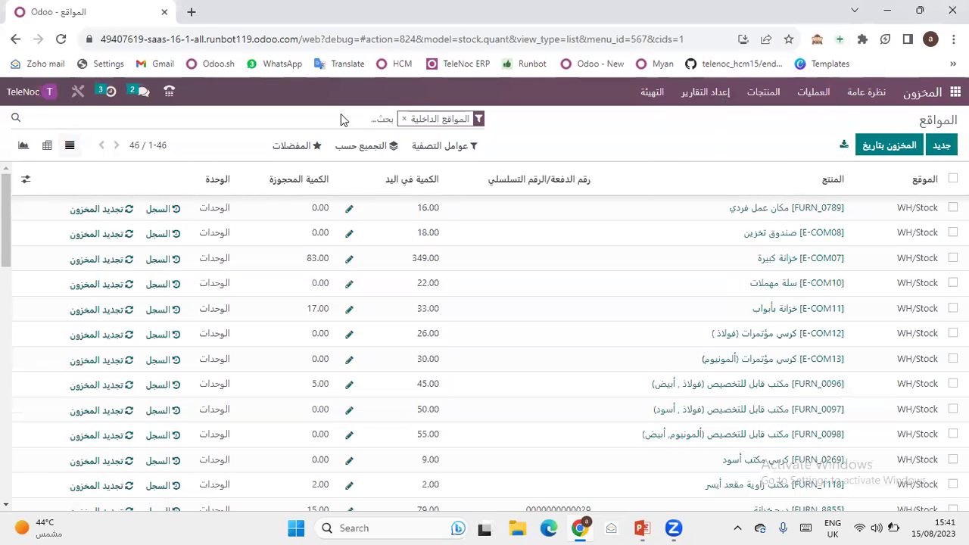
pyautogui.click(367, 147)
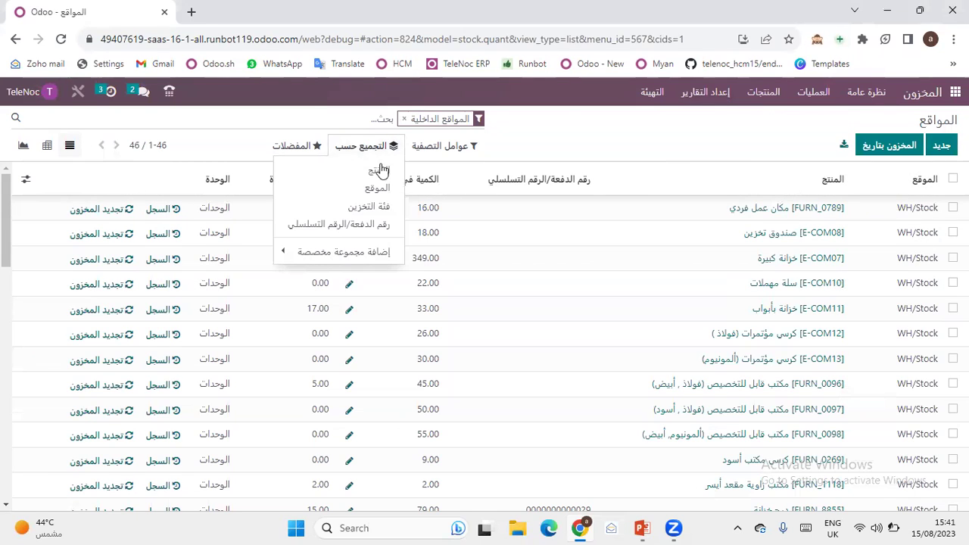
pyautogui.click(376, 189)
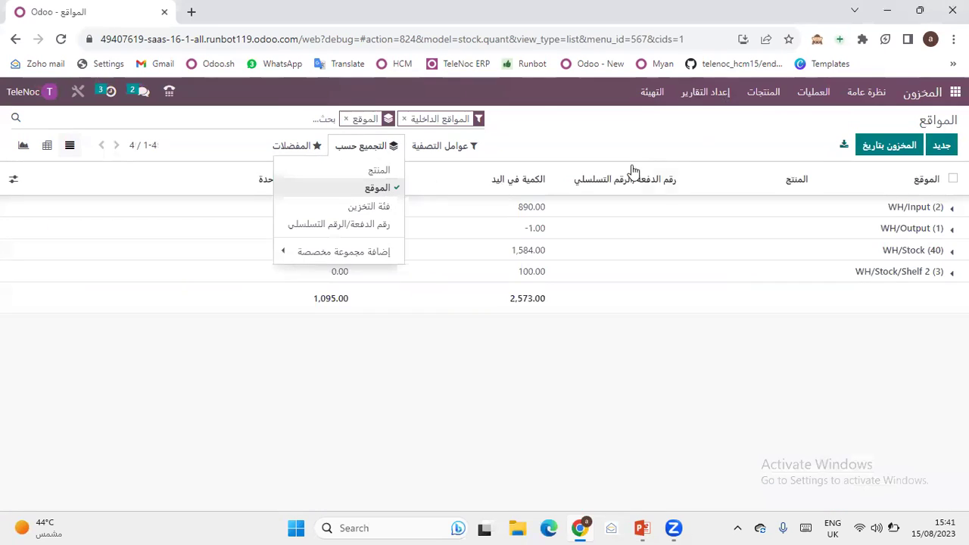
pyautogui.click(766, 137)
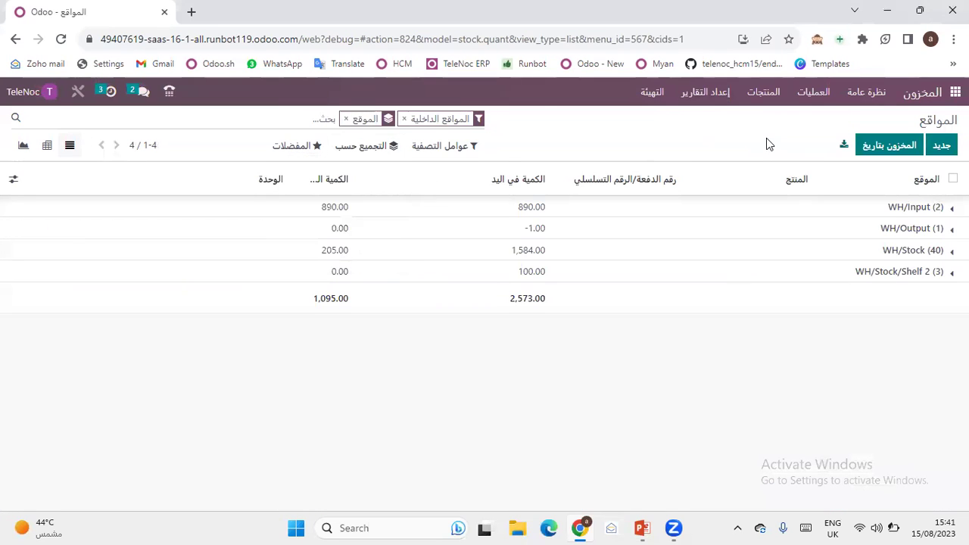
# Expand the WH/Stock group in the locations report and examine its products' on-hand and reserved quantities
pyautogui.click(894, 256)
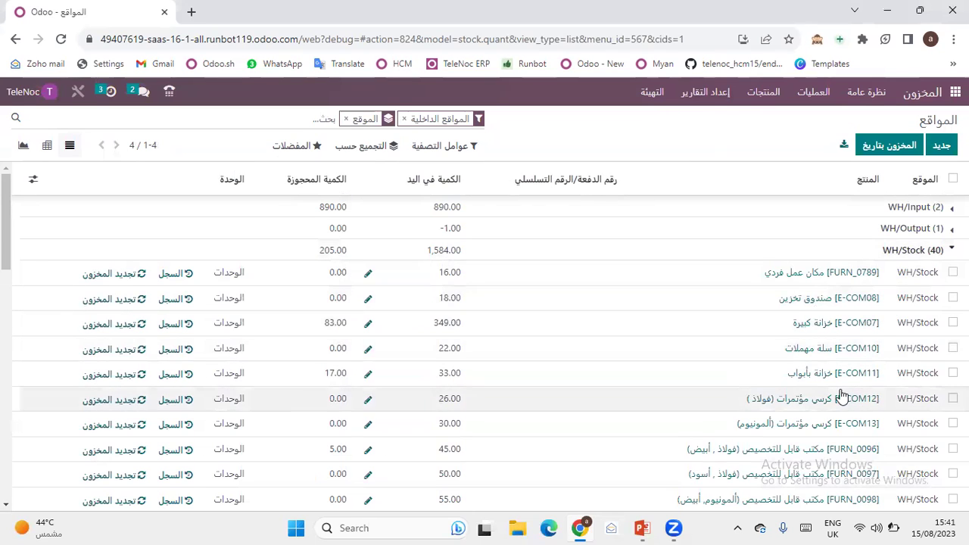
pyautogui.scroll(-1, 844, 396)
pyautogui.scroll(-1, 842, 397)
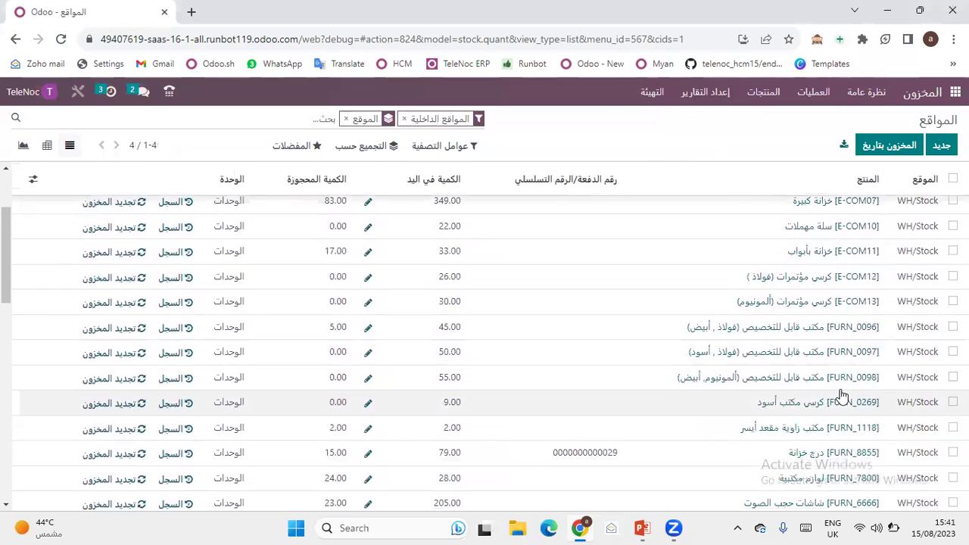
pyautogui.scroll(2, 842, 397)
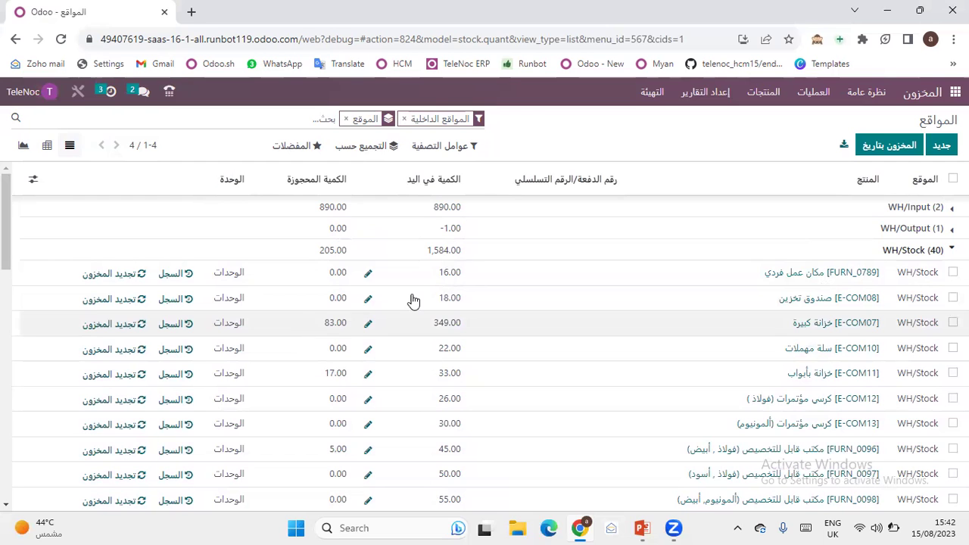
pyautogui.click(492, 521)
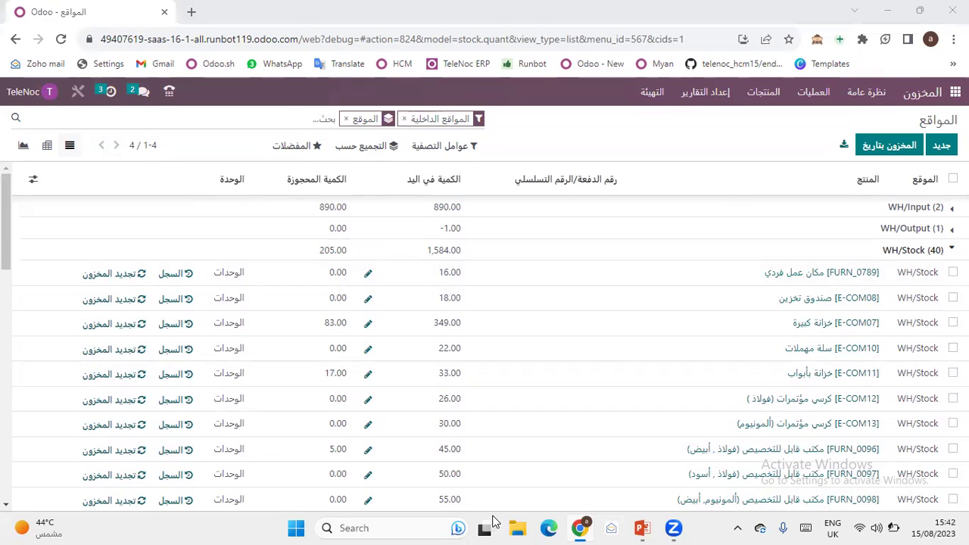